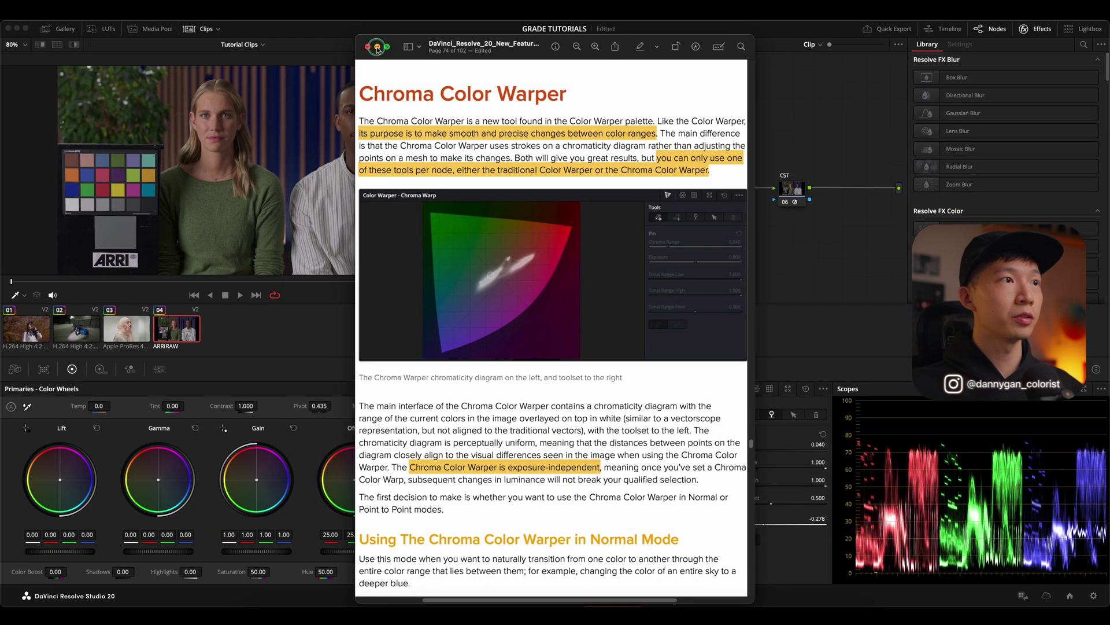
- Minimize the PDF guide and cycle the Color Warper through Hue-Sat, Chroma-Luma and Chroma Warp modes
click(377, 48)
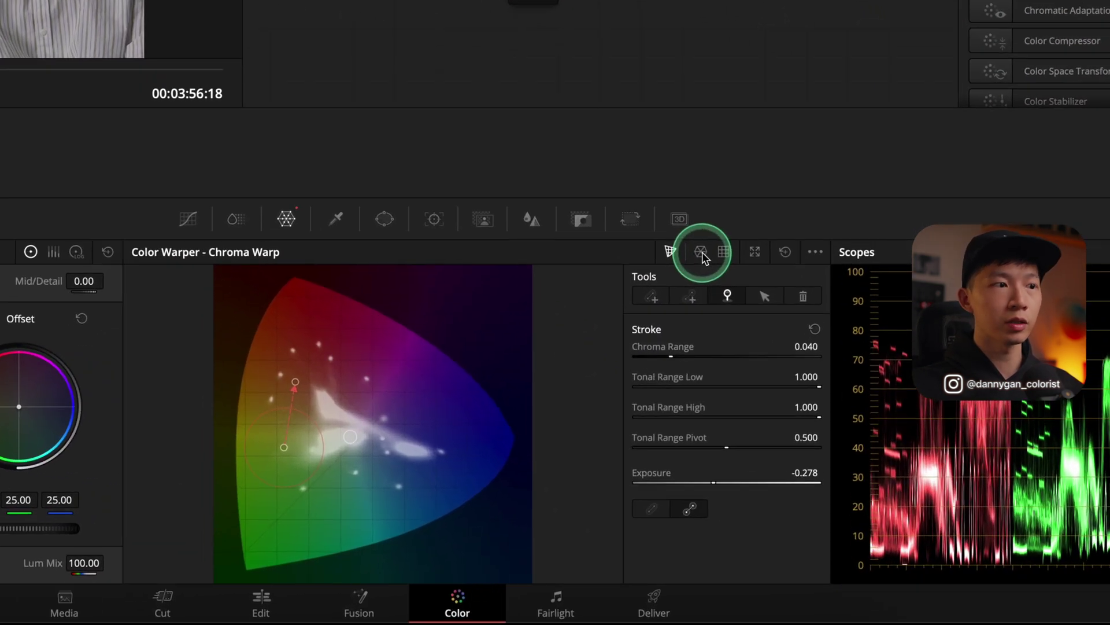
click(701, 251)
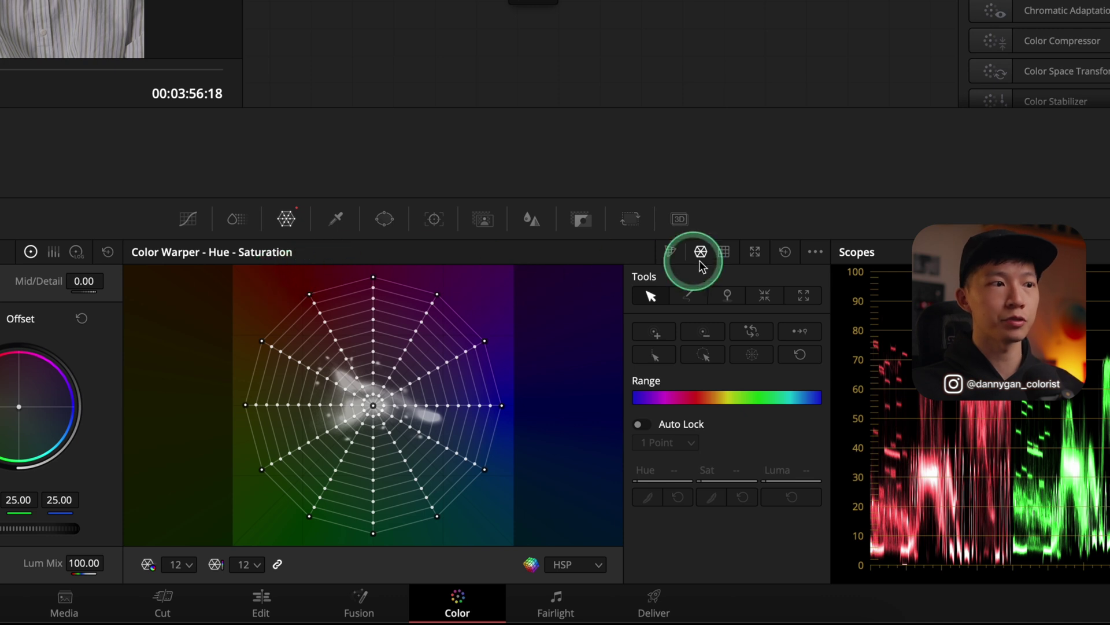
click(724, 251)
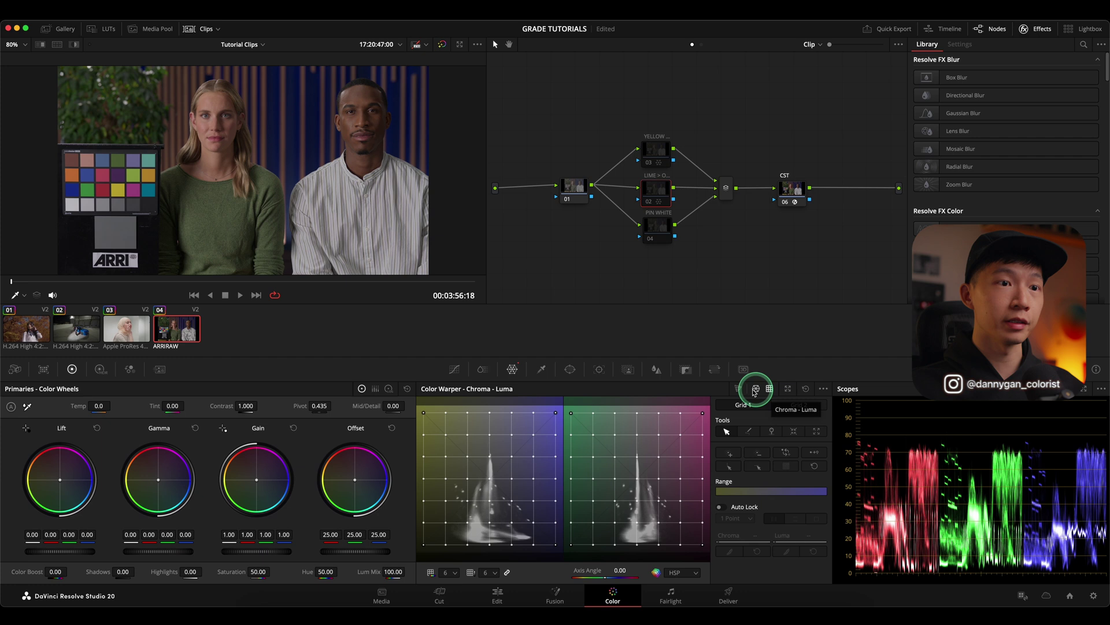
click(738, 388)
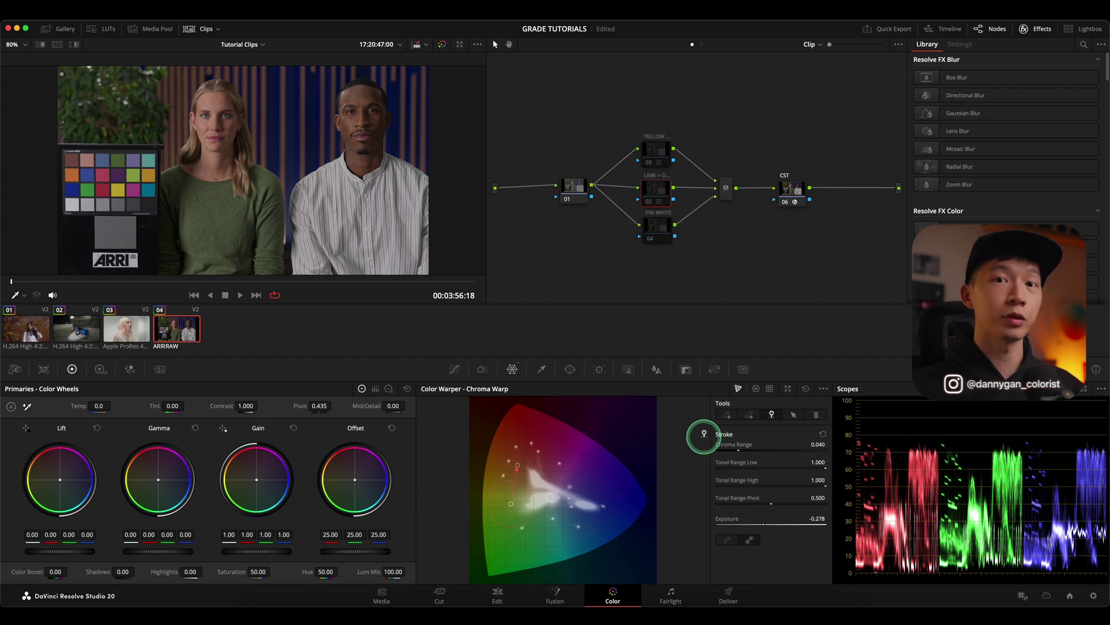
click(786, 595)
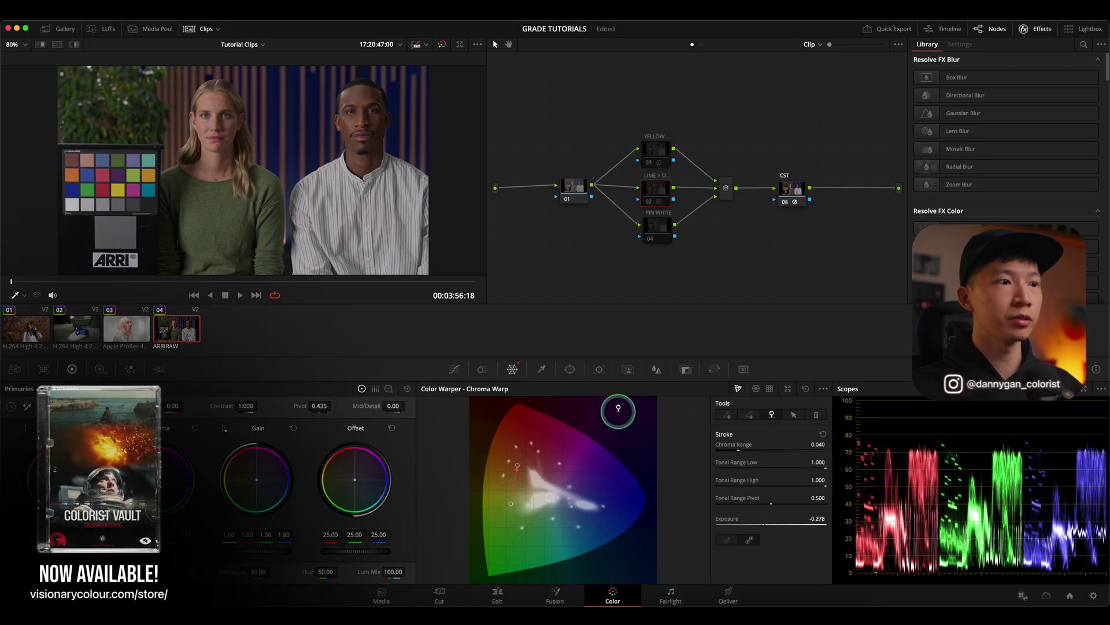
click(755, 391)
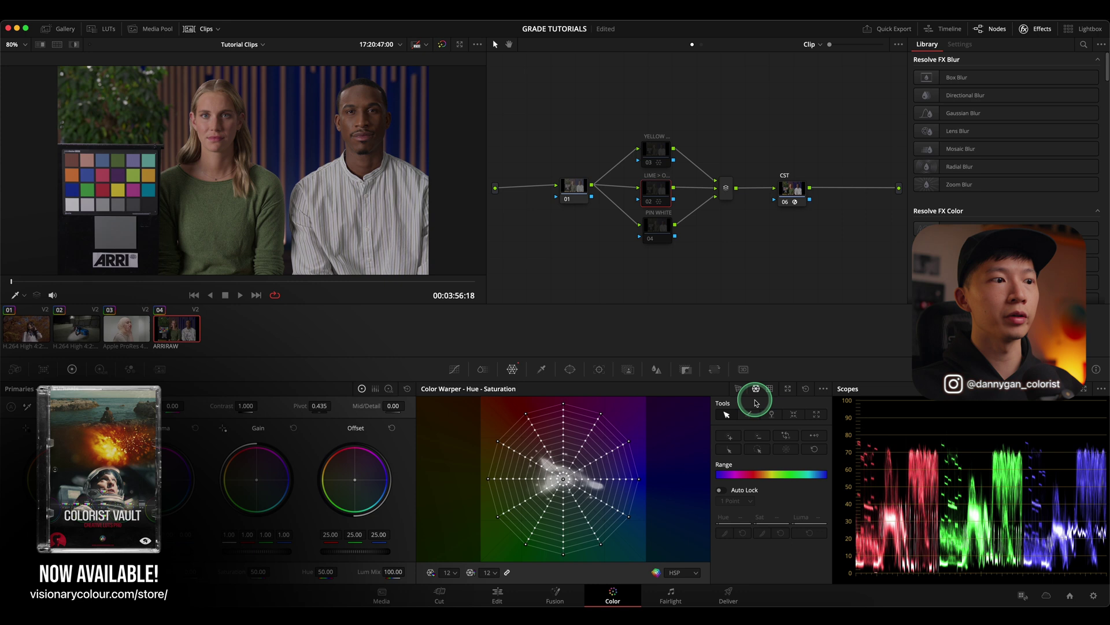
click(768, 390)
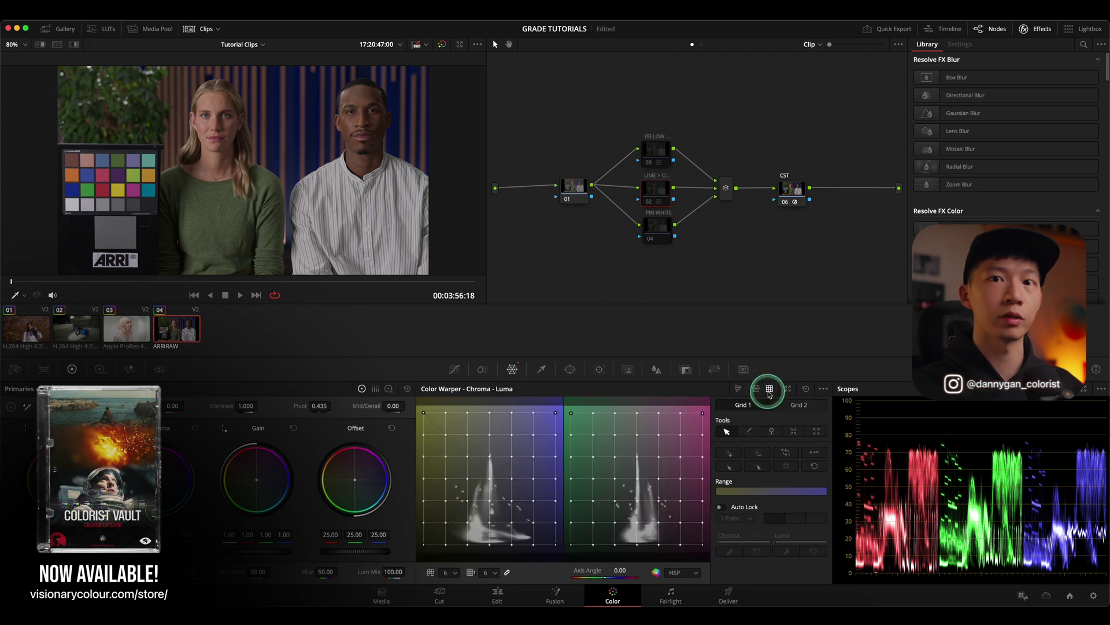
- Sample the woman's face onto the Hue-Sat mesh, then switch the warper to Chroma Warp
click(576, 187)
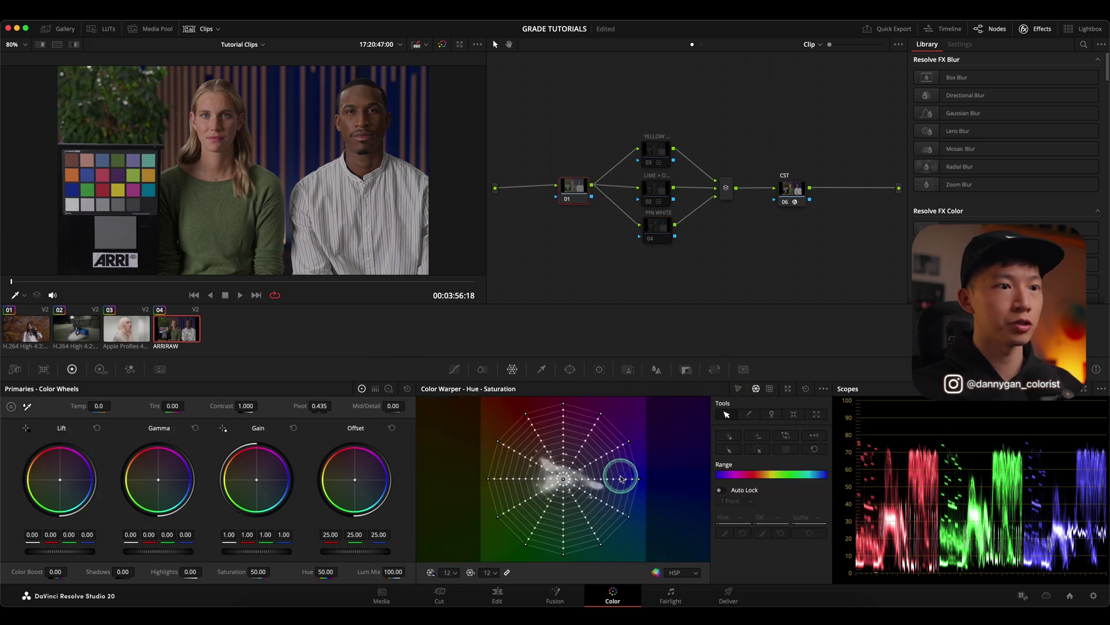
drag(216, 134, 239, 121)
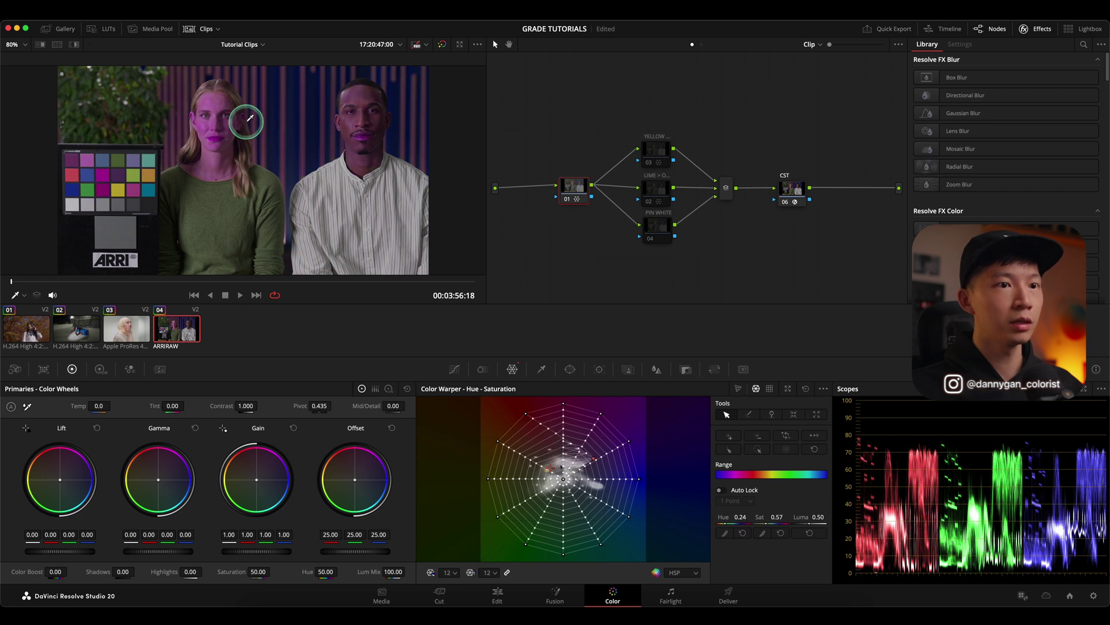
click(738, 391)
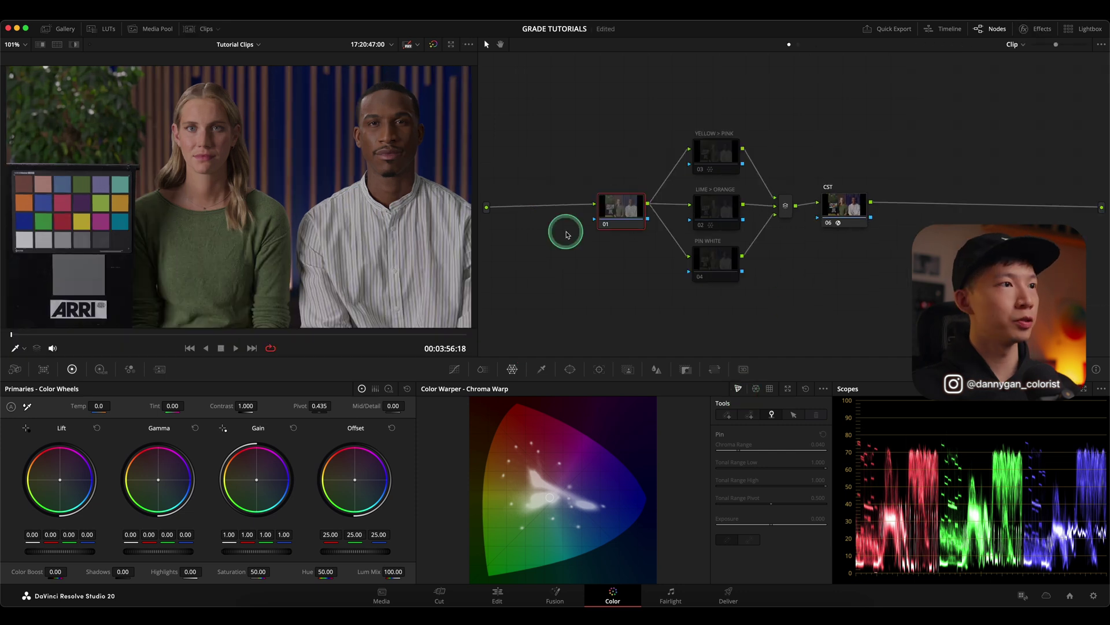
scroll(255, 166, up, 3)
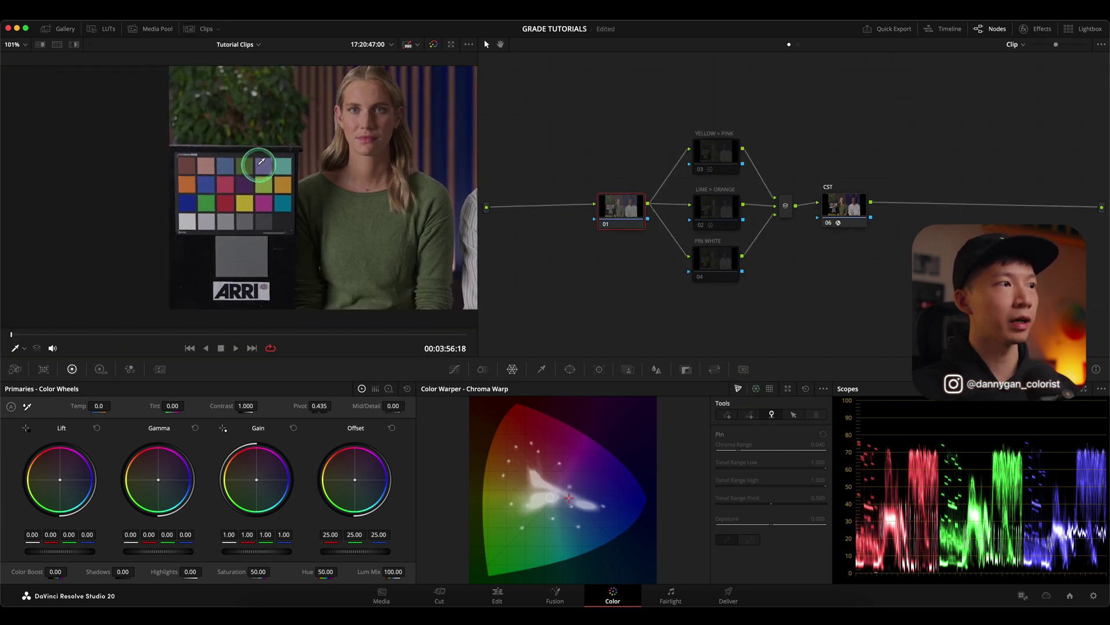
scroll(357, 201, up, 2)
scroll(358, 199, down, 2)
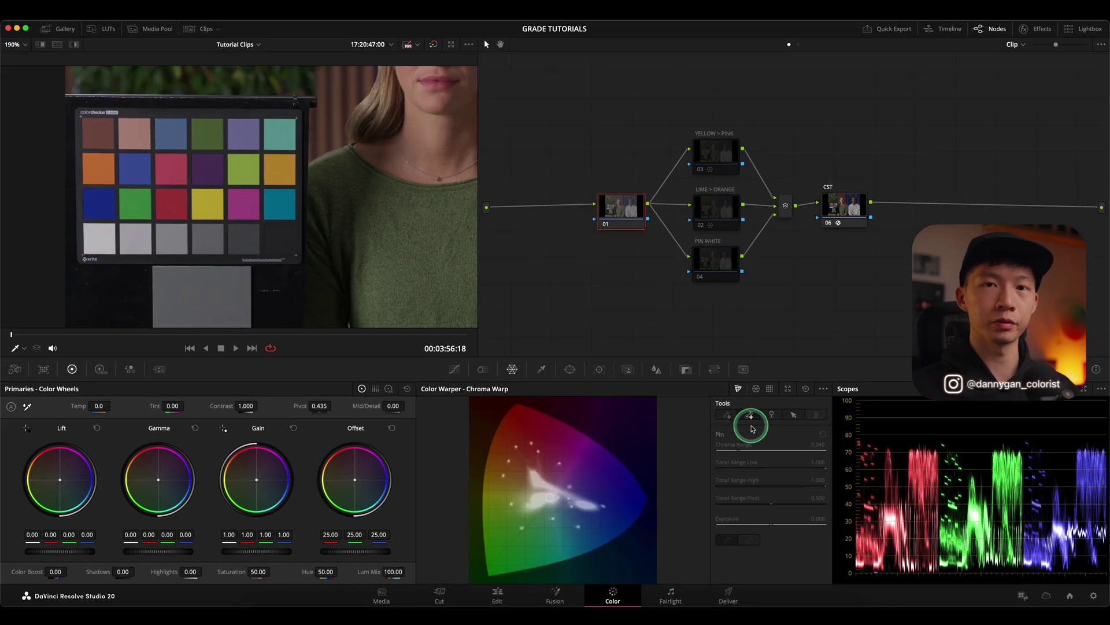
- Add a chroma warp point on the reds, drag it toward green, and fit the viewer
click(178, 202)
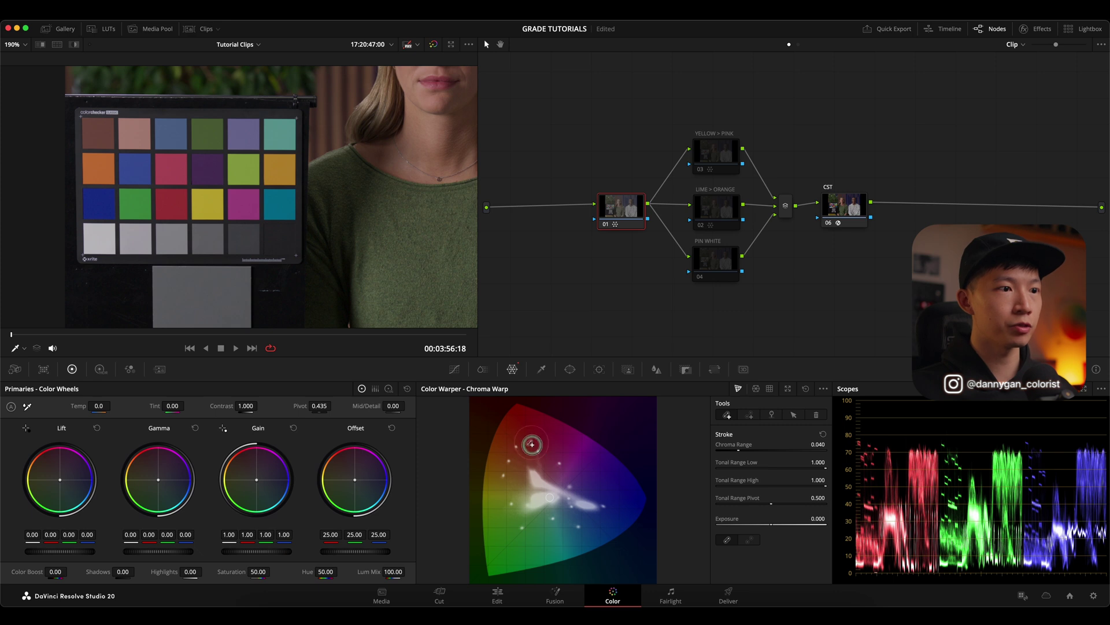
drag(531, 445, 523, 532)
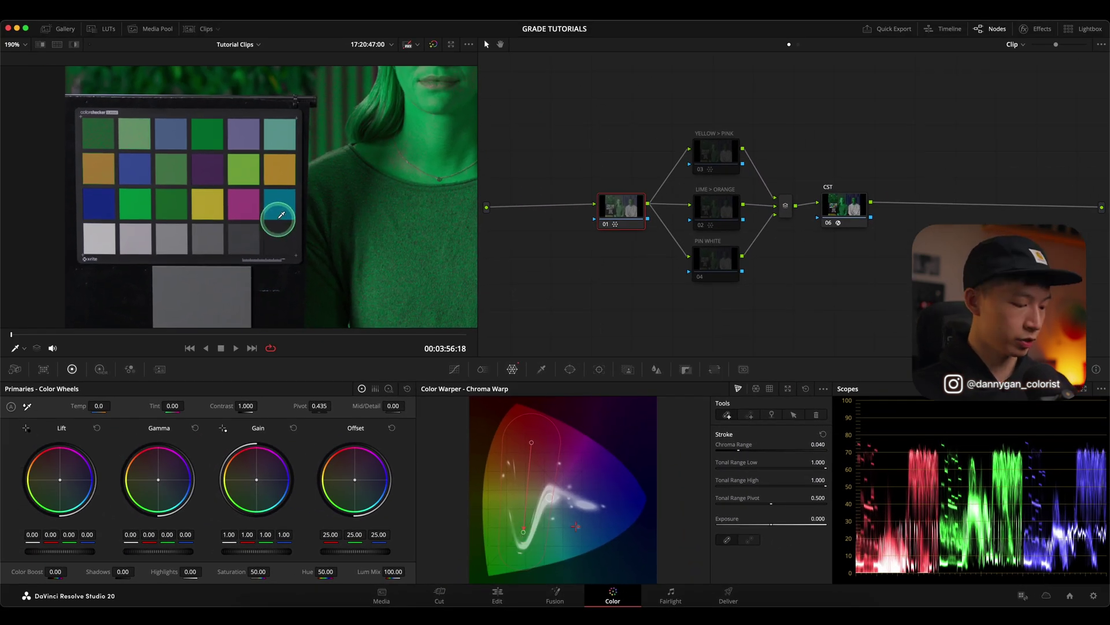
key(shift+z)
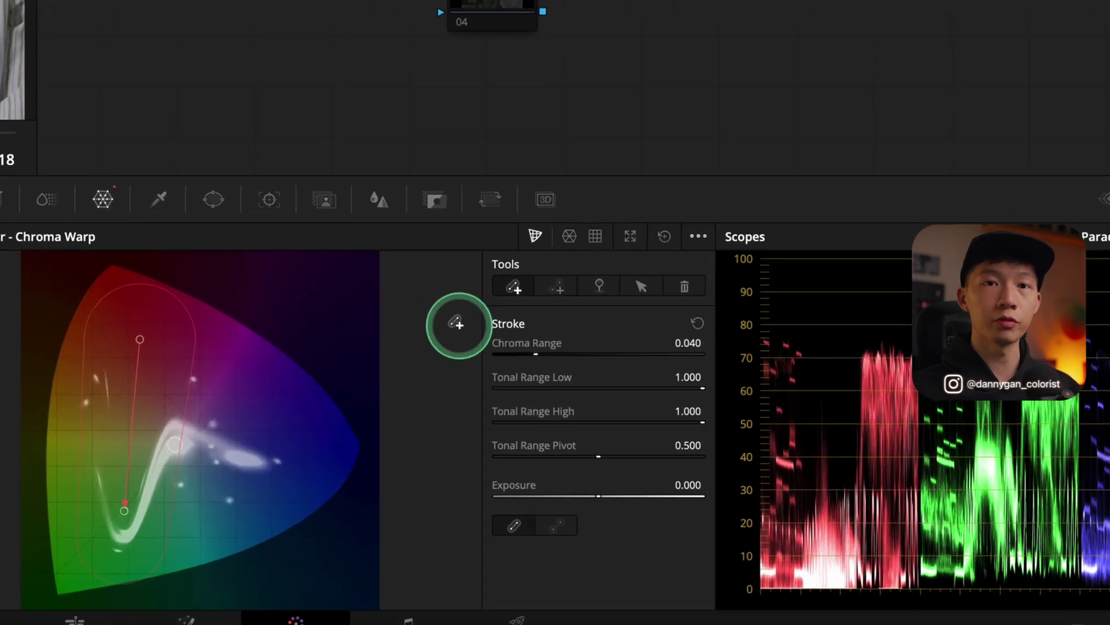
- Pick the second stroke tool and give the warp stroke a straight path
click(754, 415)
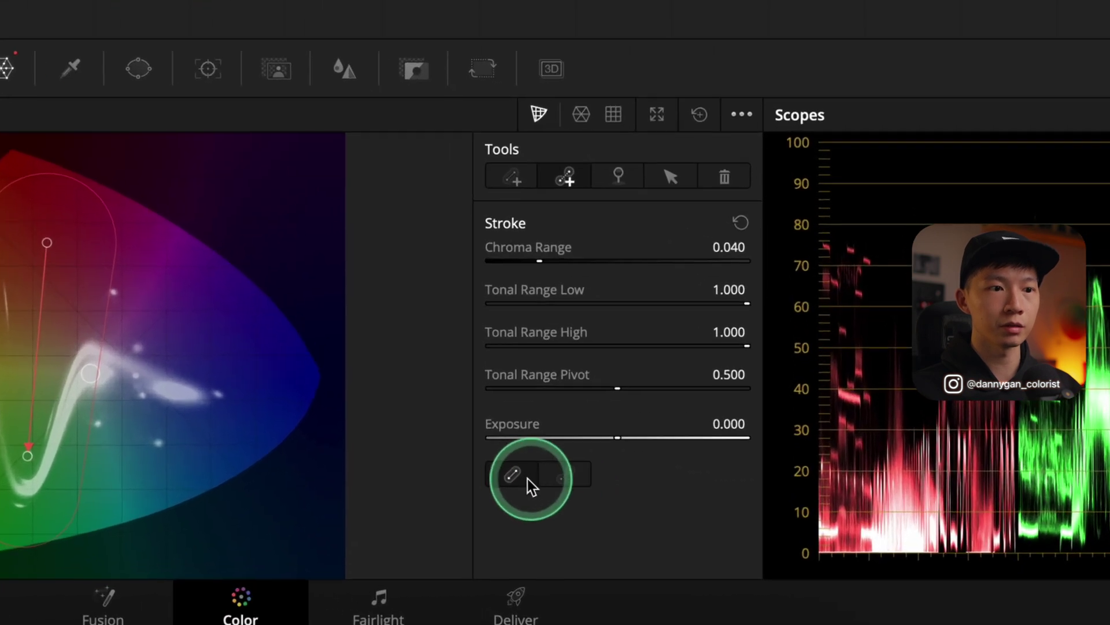
click(569, 477)
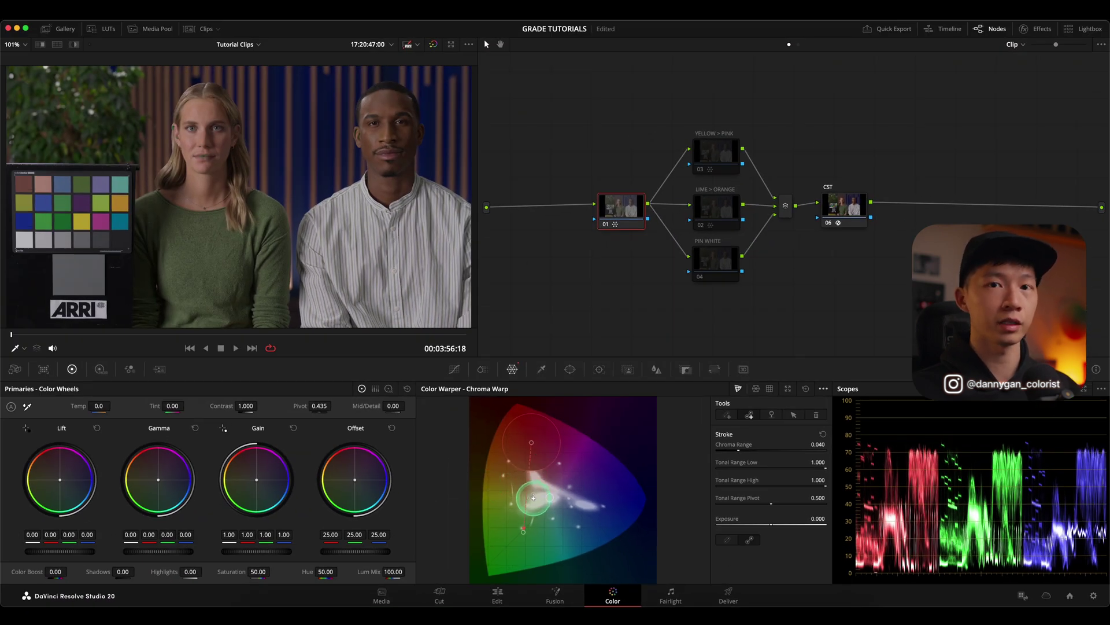
scroll(143, 194, up, 3)
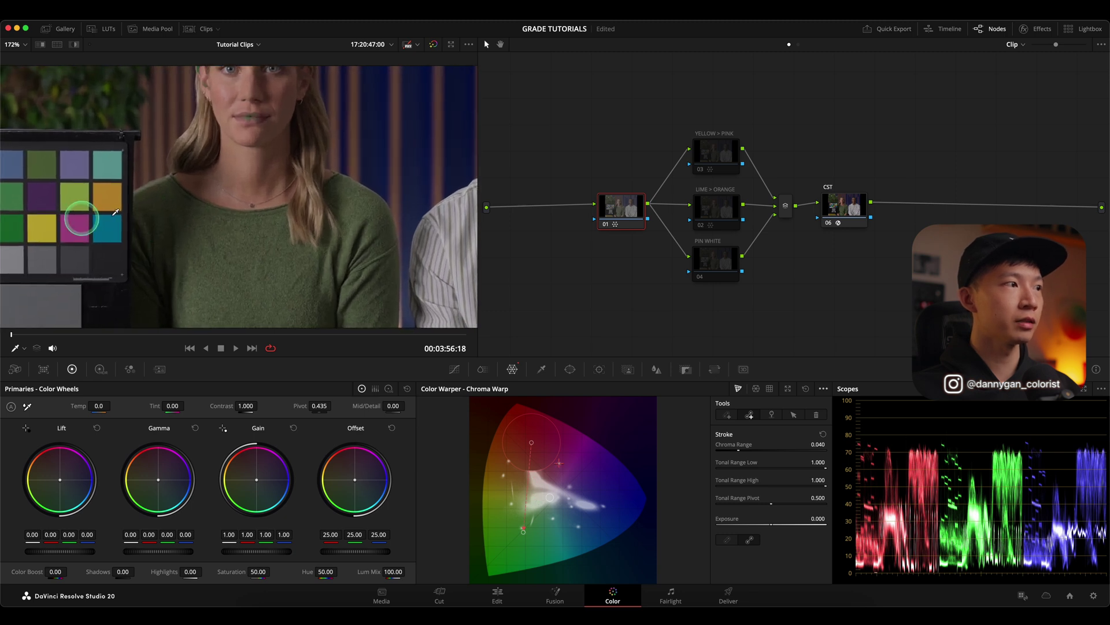
scroll(252, 217, up, 2)
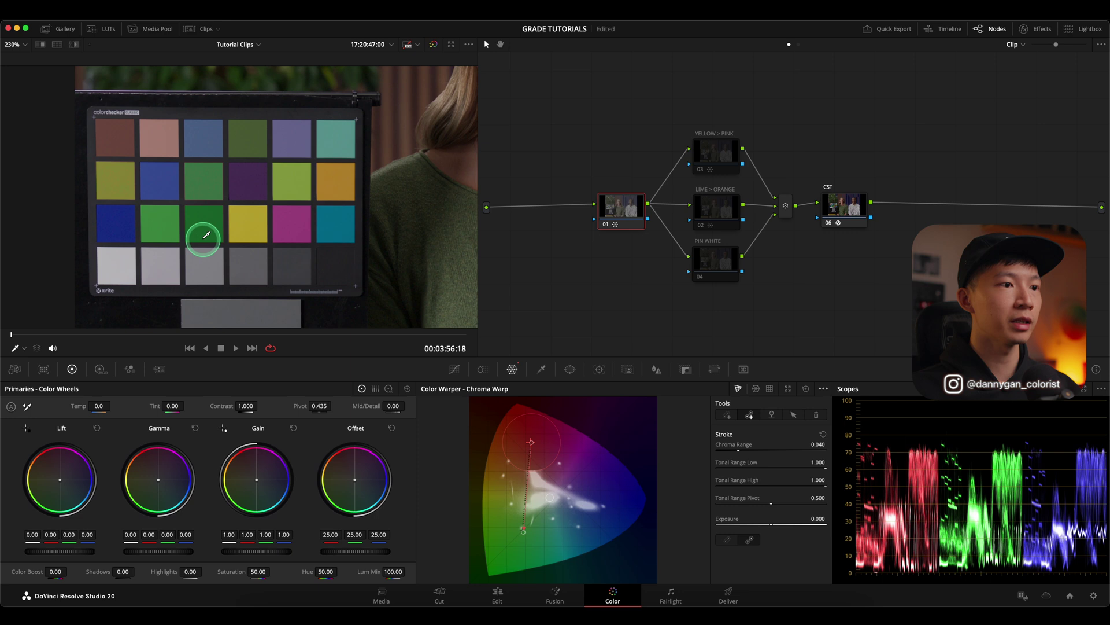
- Toggle node 01 repeatedly to compare the chart's red patch with and without the 0.011-range warp
click(607, 224)
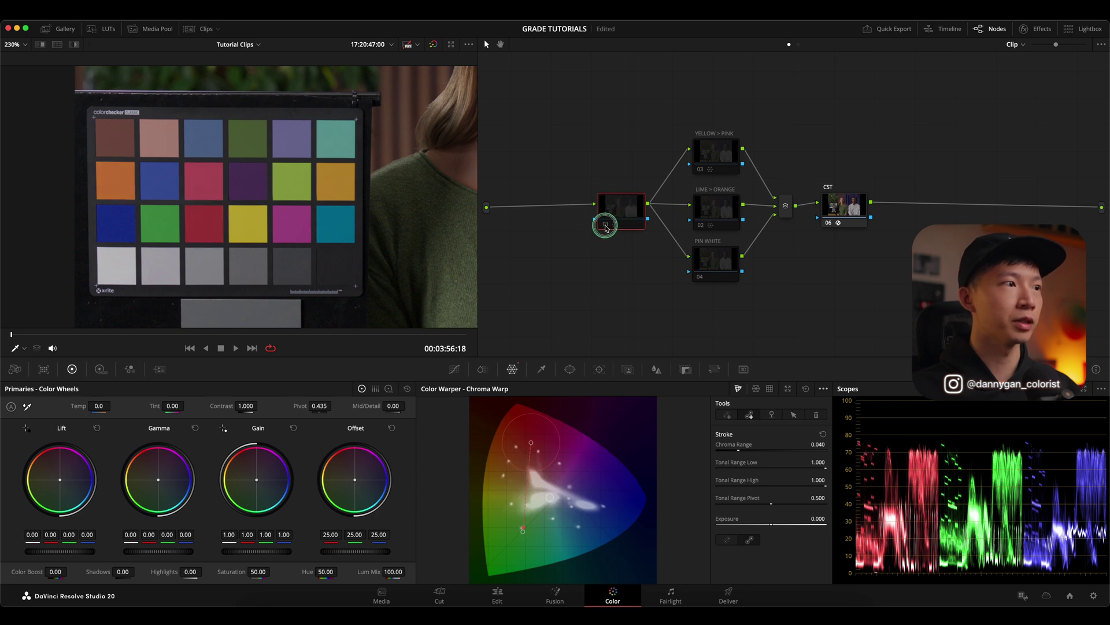
click(607, 223)
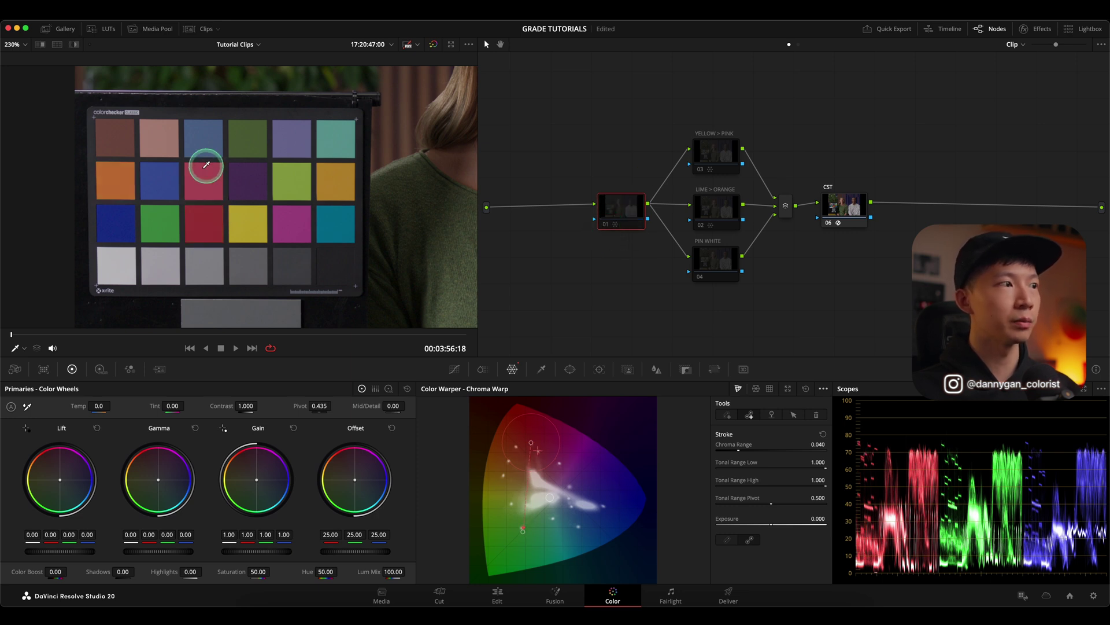
click(605, 224)
click(604, 223)
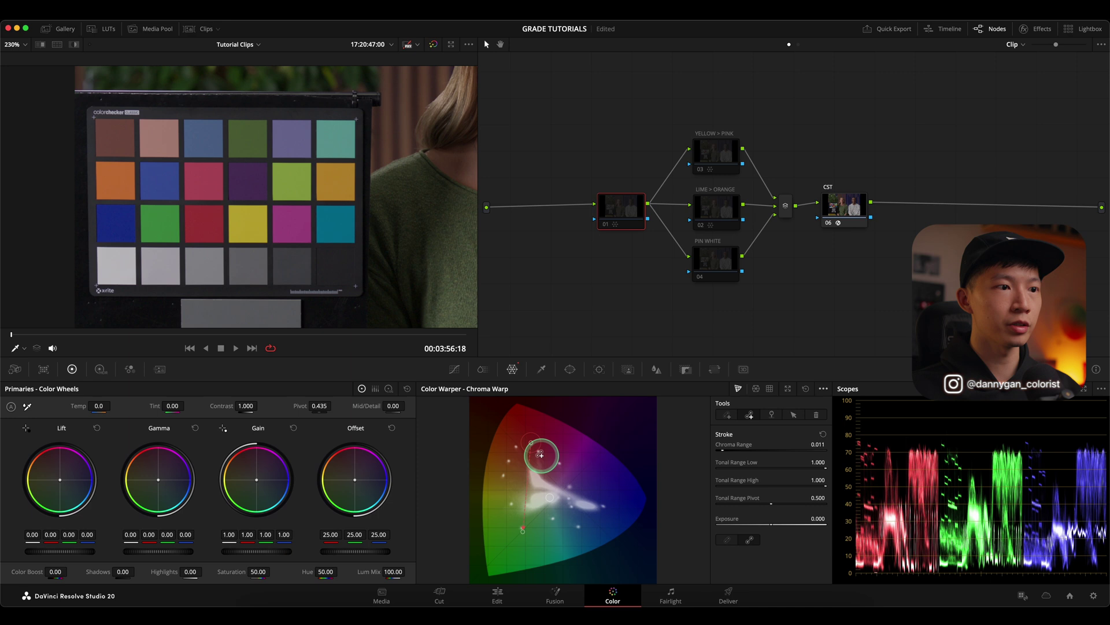
click(607, 226)
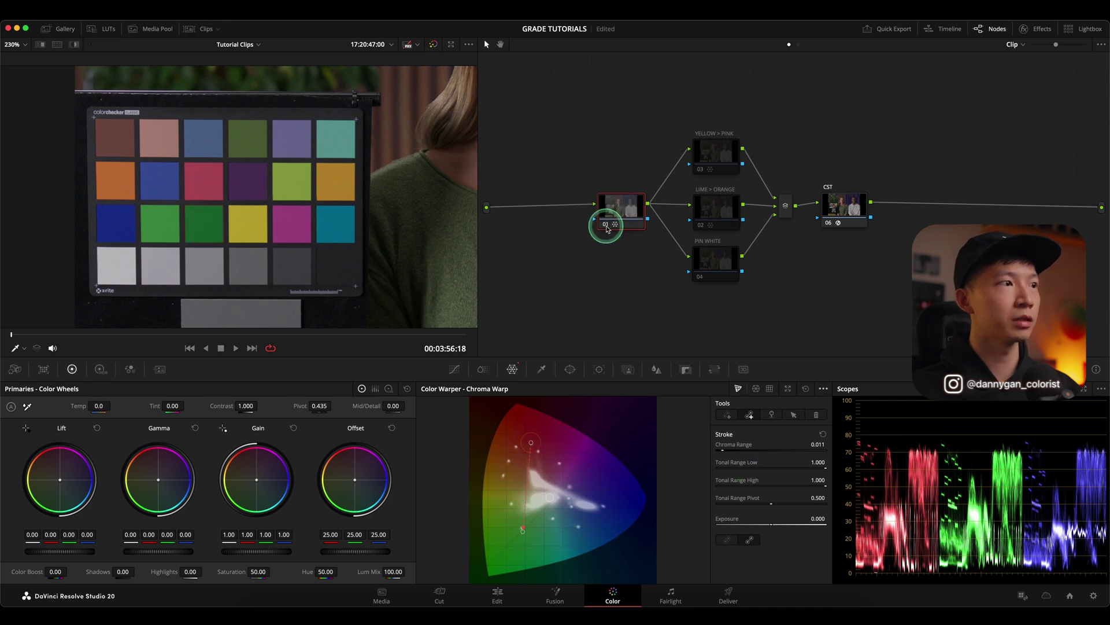
click(608, 228)
click(608, 228)
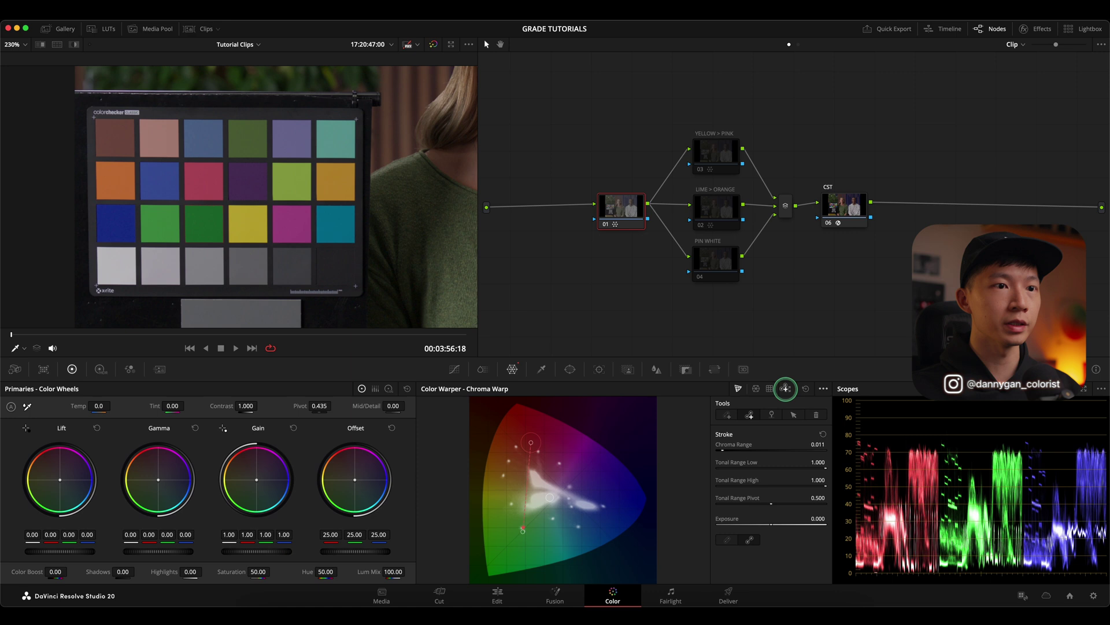
- Enlarge the warp diagram, sample the dark green chart patch, and restore the warper size
click(787, 388)
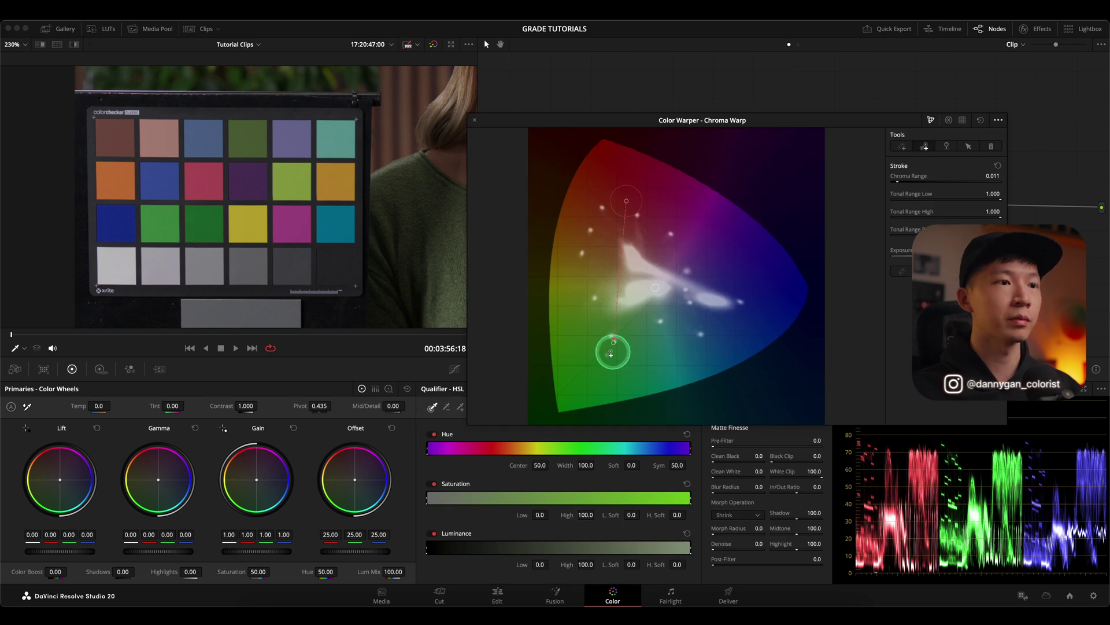
click(202, 224)
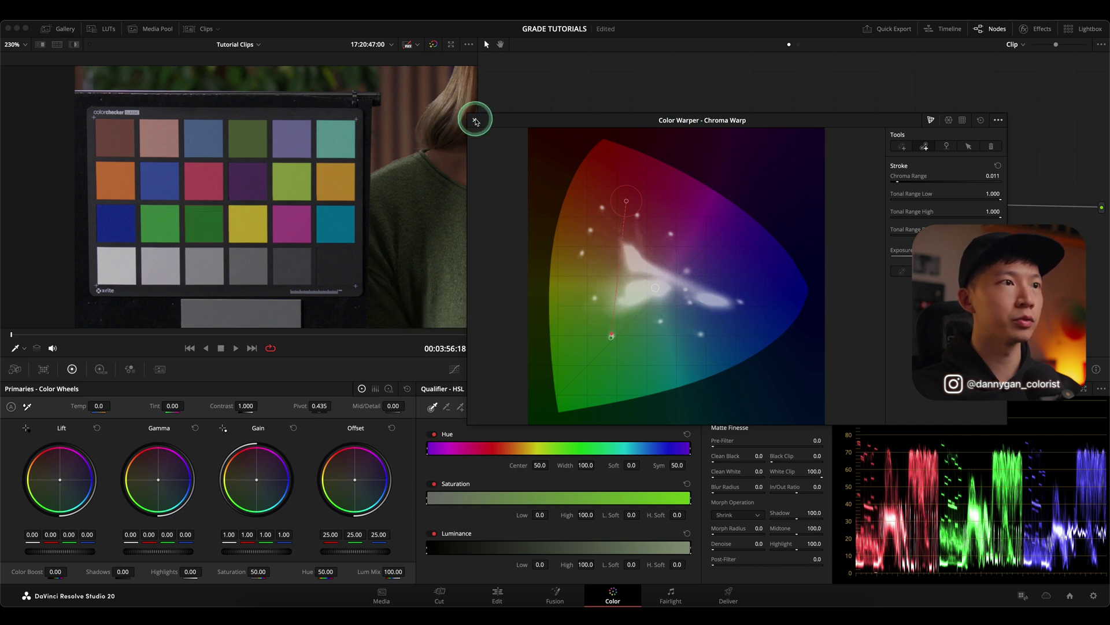
click(606, 224)
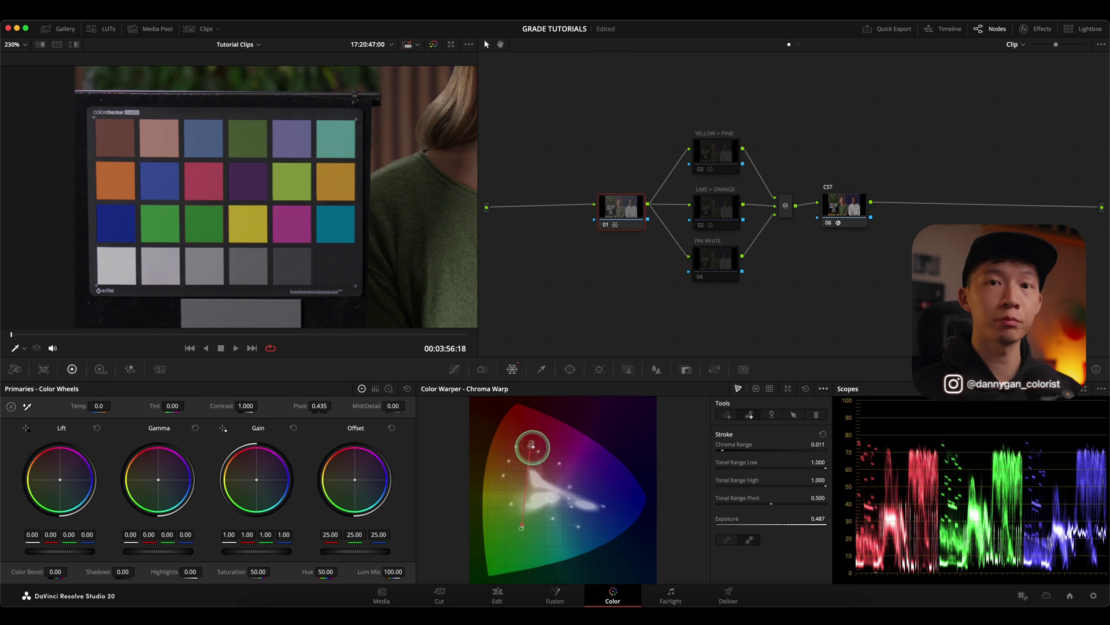
- Nudge the warp target point slightly upward and toggle node 01 to compare the chart
drag(528, 450, 530, 443)
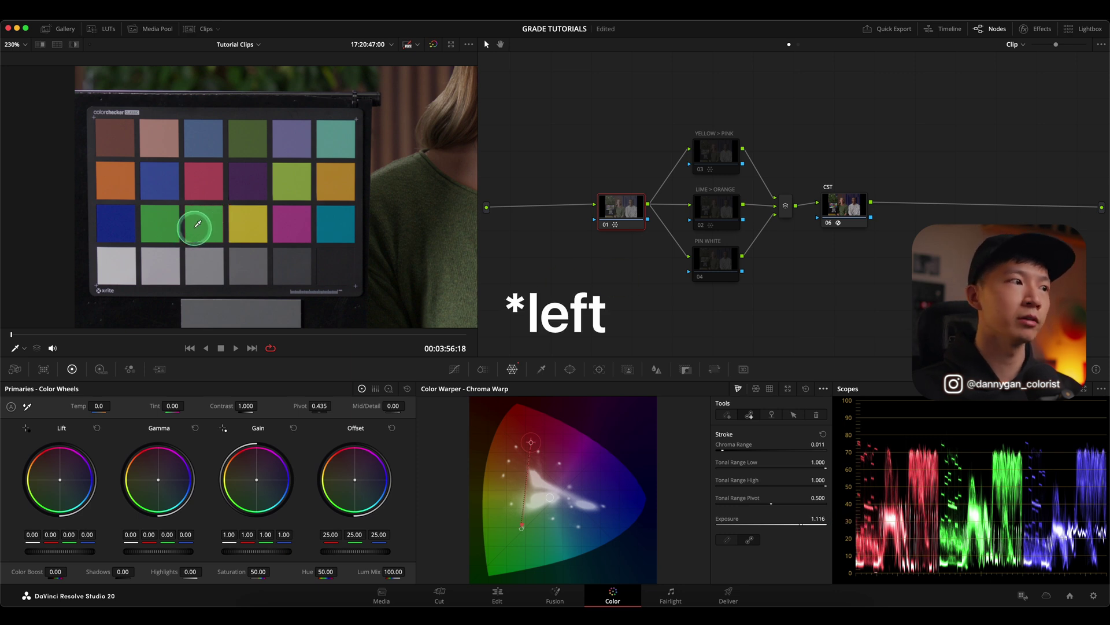
click(606, 227)
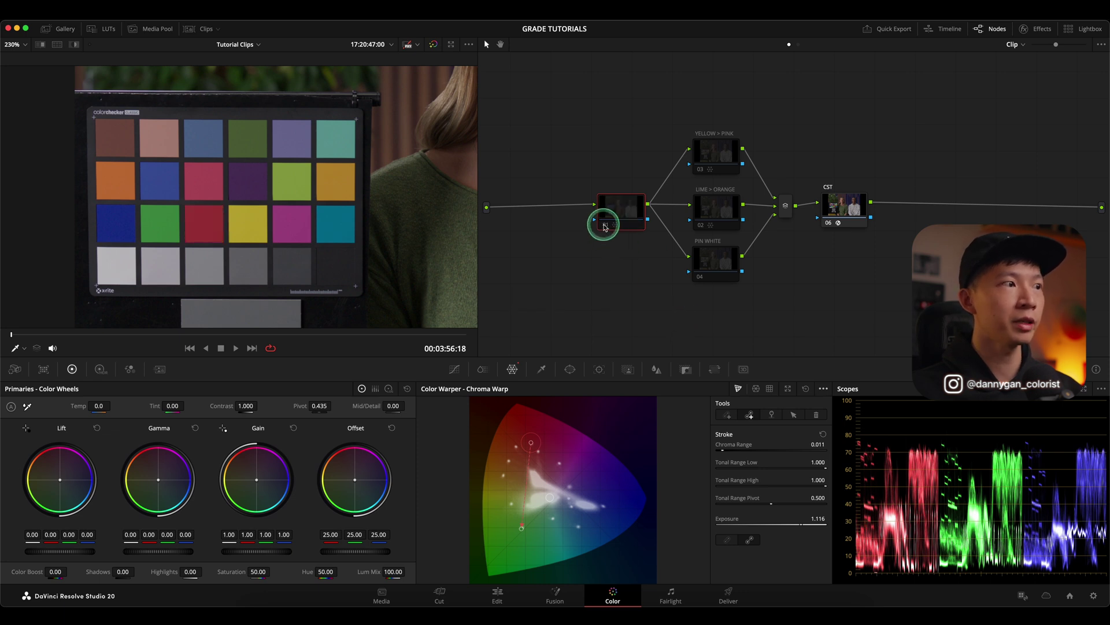
click(605, 228)
click(605, 227)
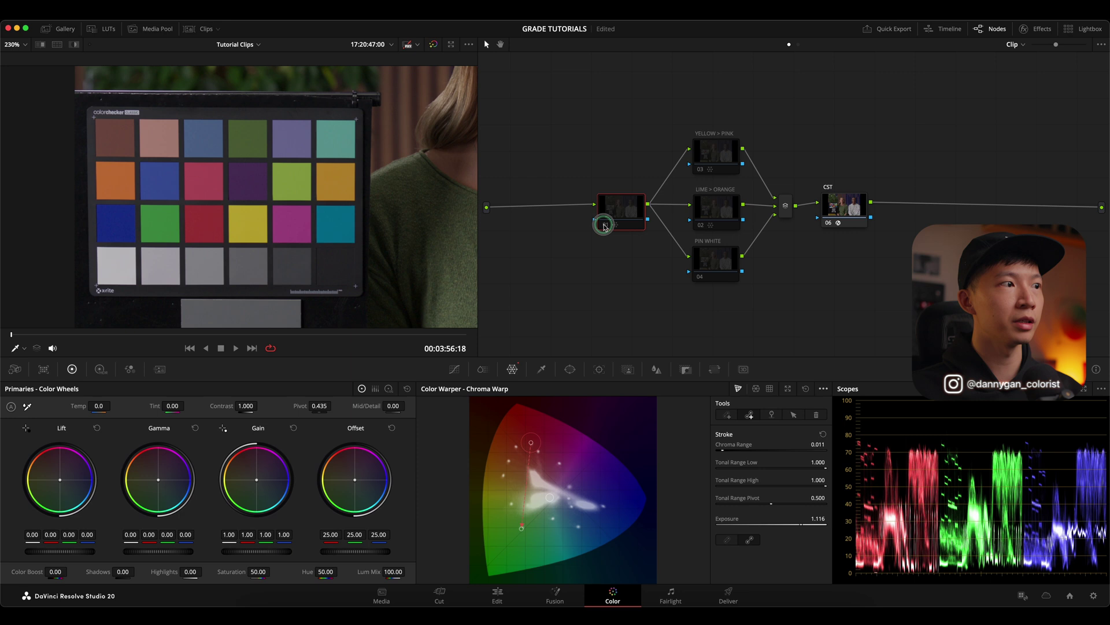
click(605, 226)
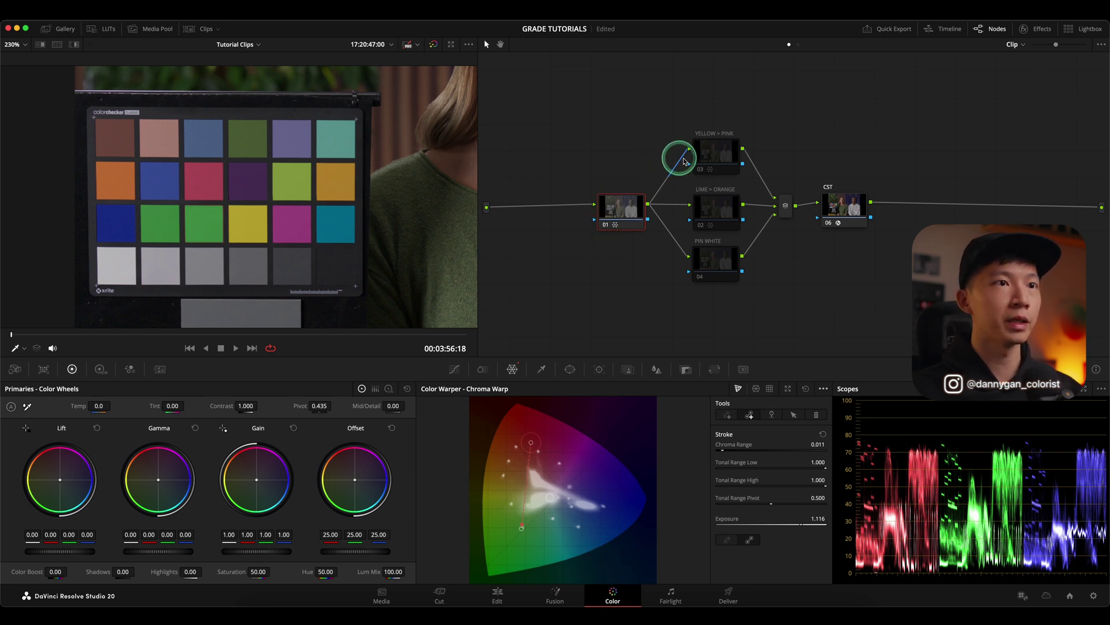
- Select and enable the YELLOW > PINK node, then the LIME > ORANGE node
click(705, 152)
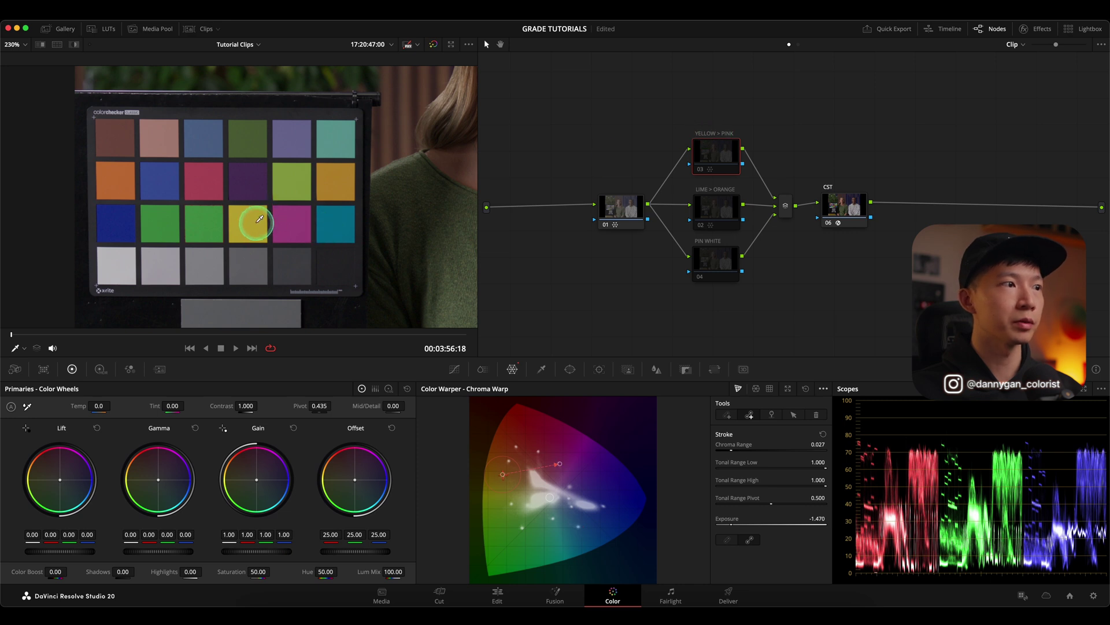
click(702, 171)
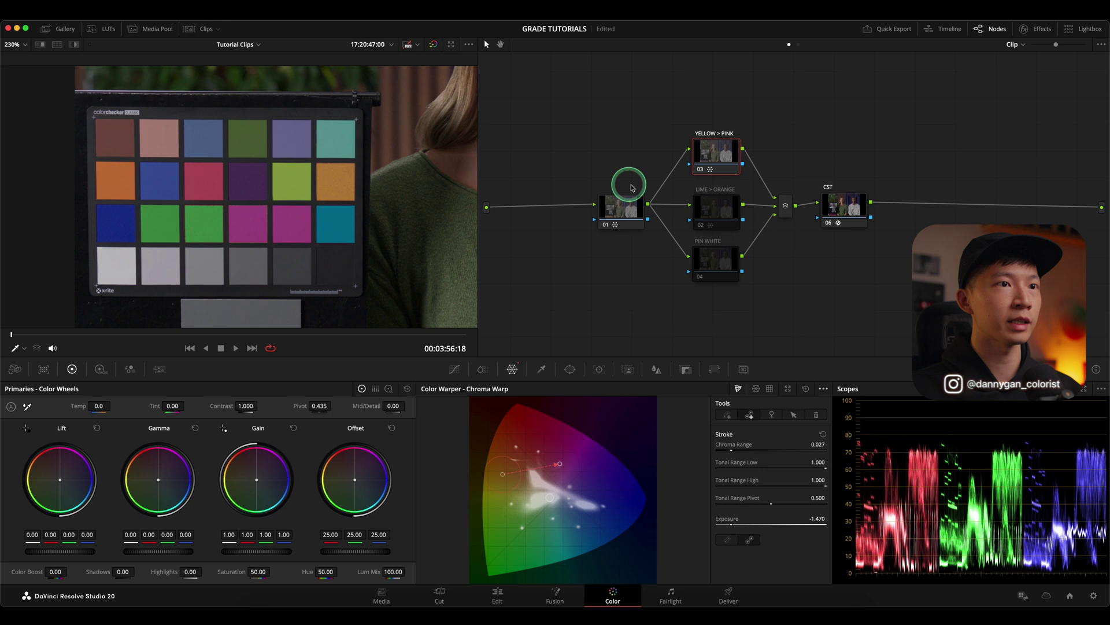
click(707, 211)
key(ctrl+d)
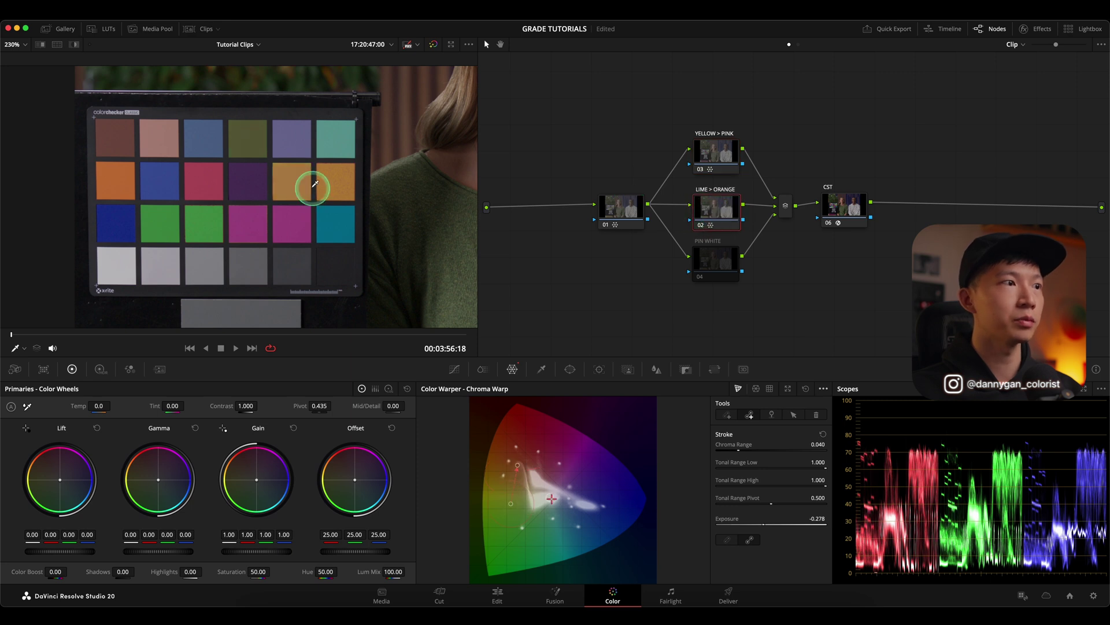
scroll(302, 192, up, 3)
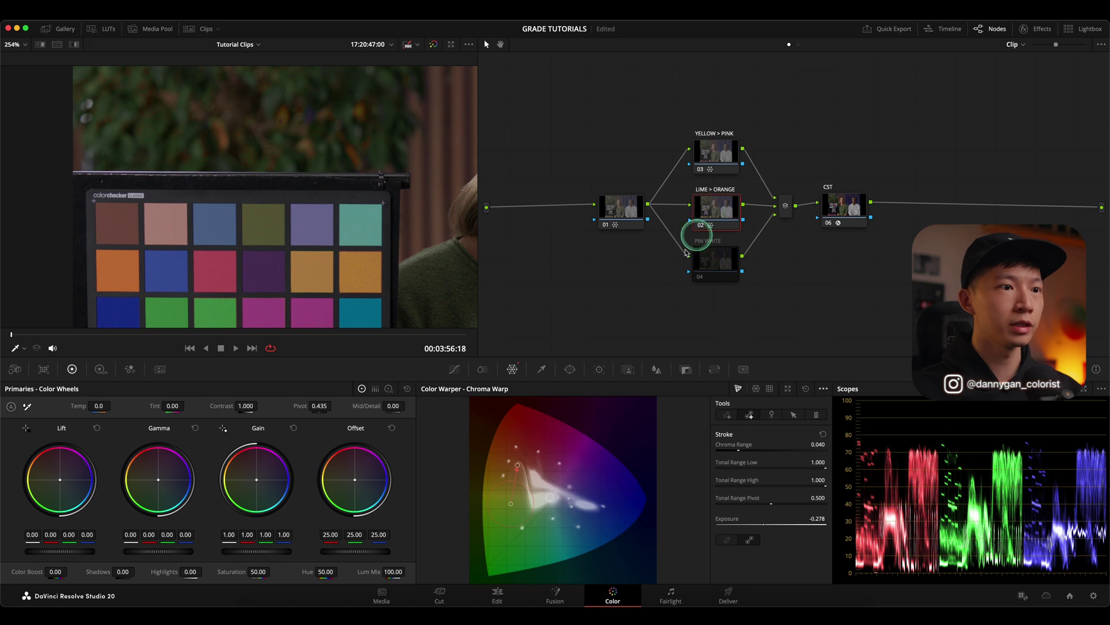
- Float the warp diagram, move it off the nodes, and toggle LIME > ORANGE with Ctrl+D
click(788, 388)
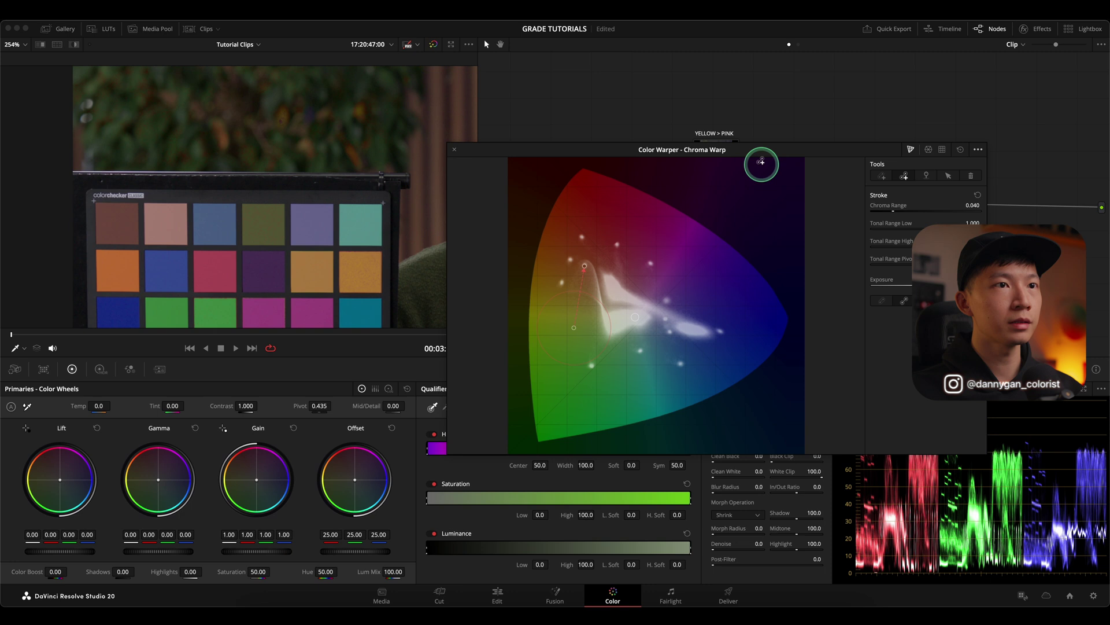
drag(770, 148, 772, 311)
click(704, 229)
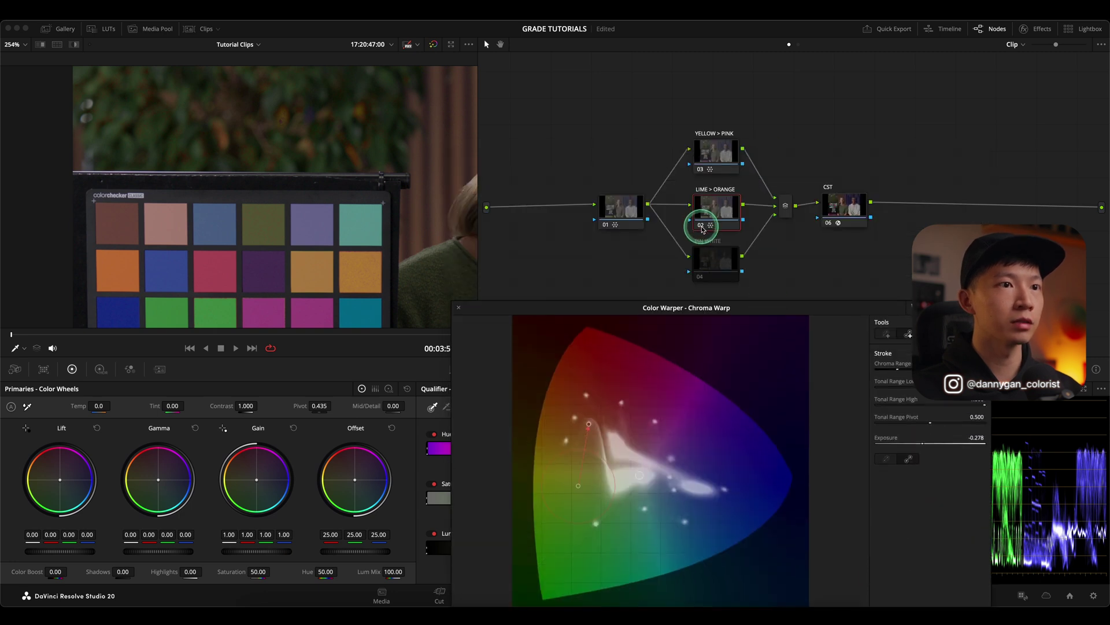
key(ctrl+d)
key(ctrl+d)
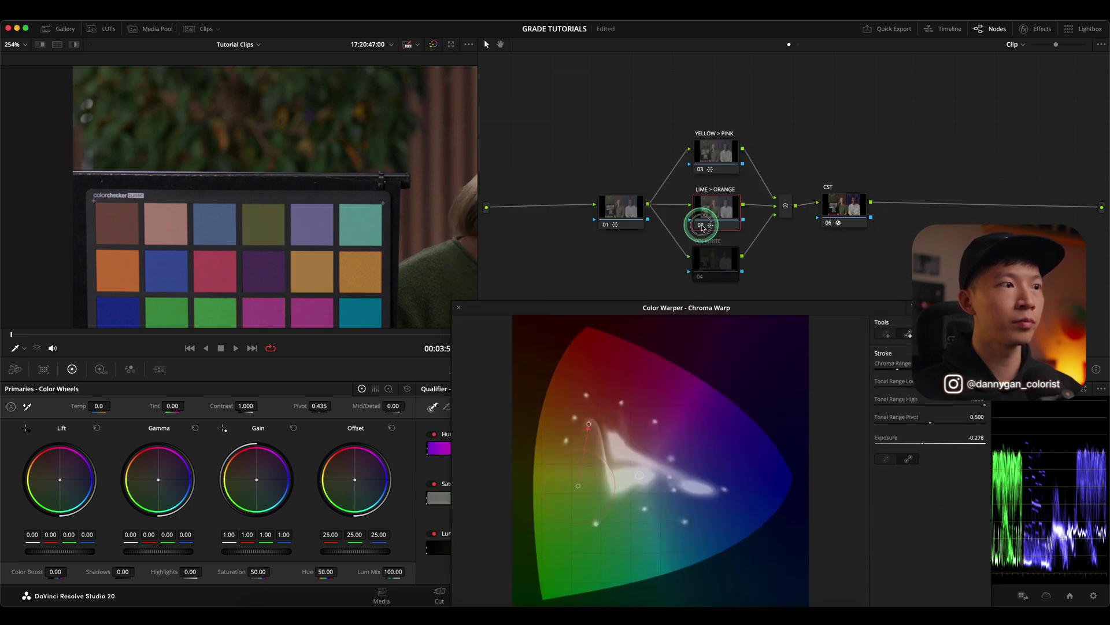
key(ctrl+d)
key(ctrl+d)
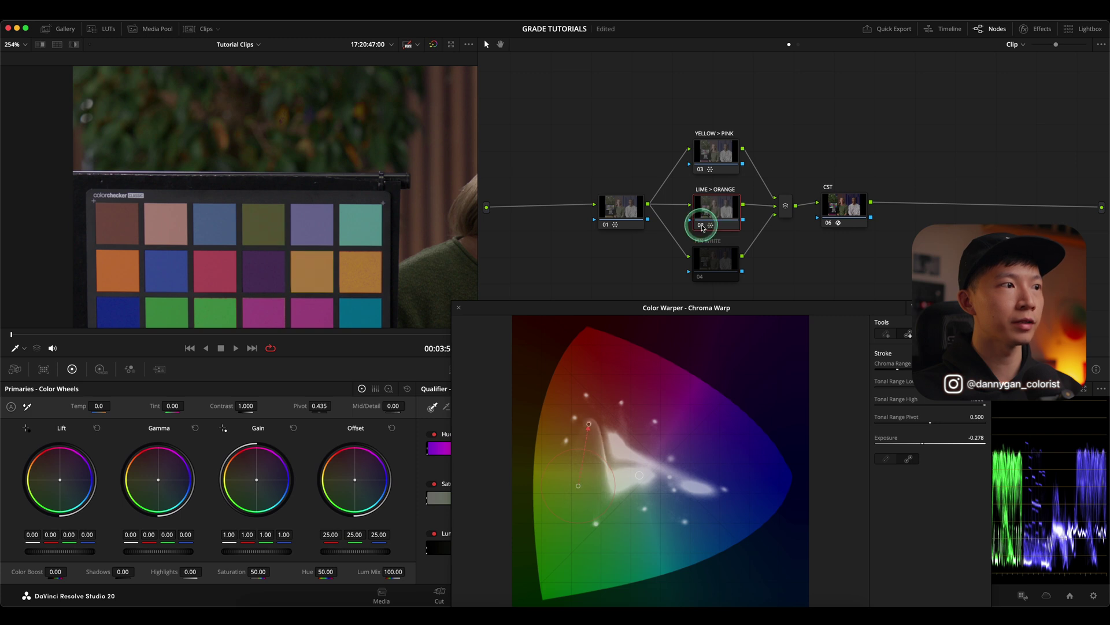
key(ctrl+d)
key(ctrl+d)
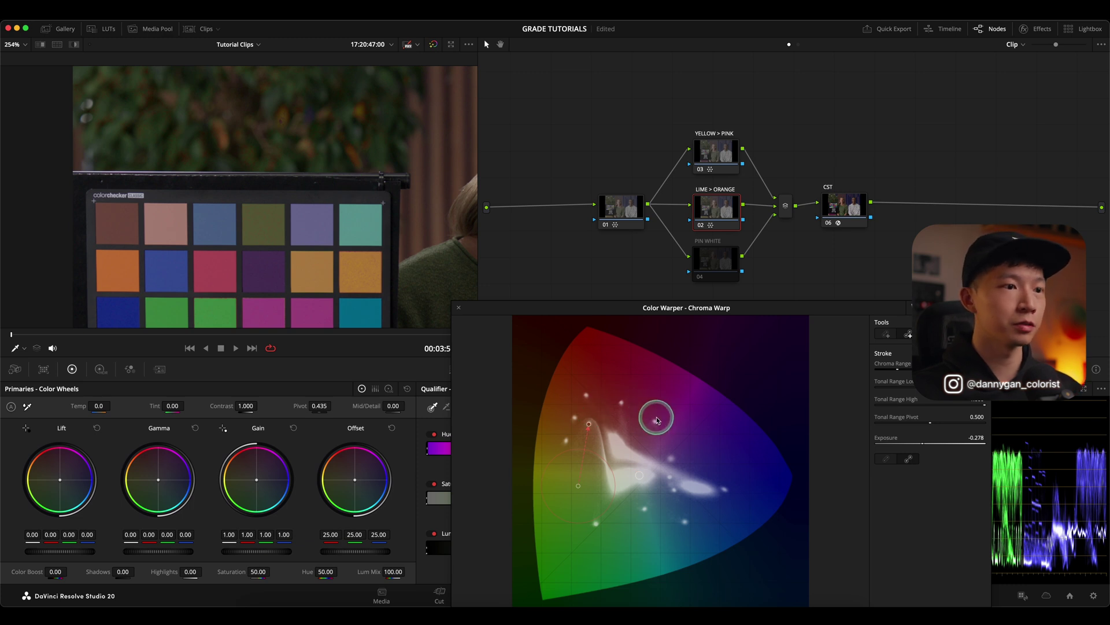
click(931, 334)
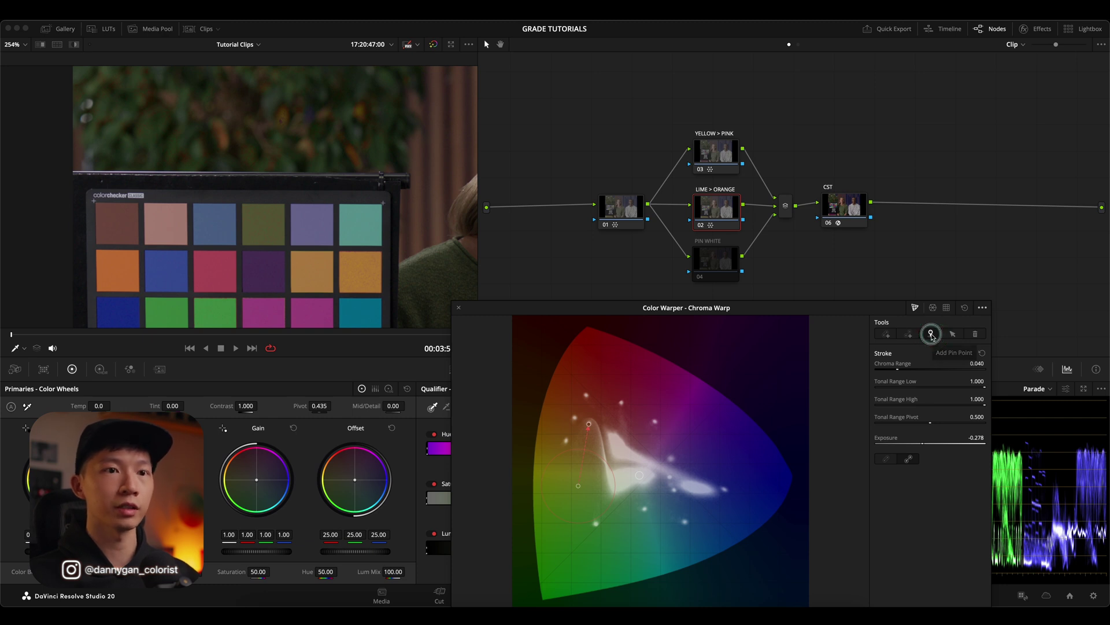
- Pin a green hue on the chroma diagram and flip the LIME > ORANGE warp to compare
click(927, 338)
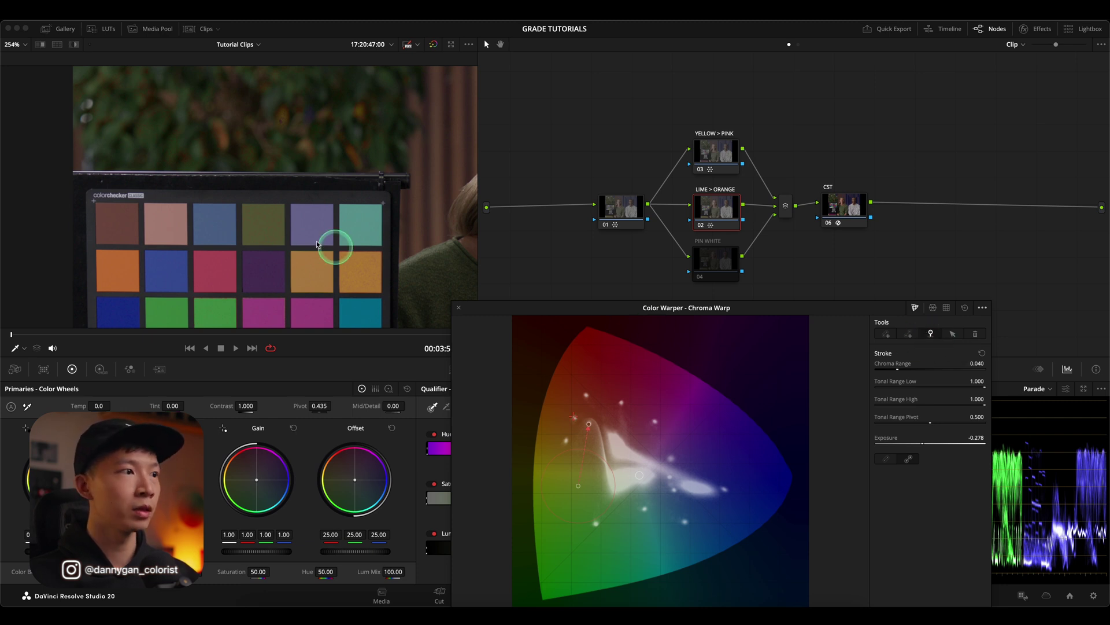
click(268, 228)
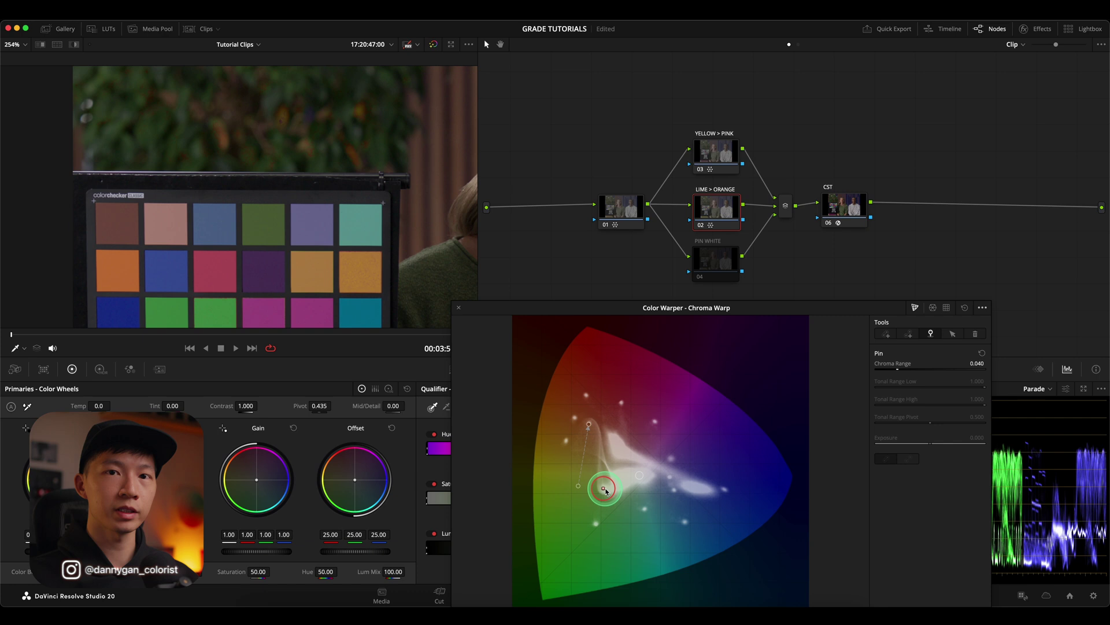
click(702, 225)
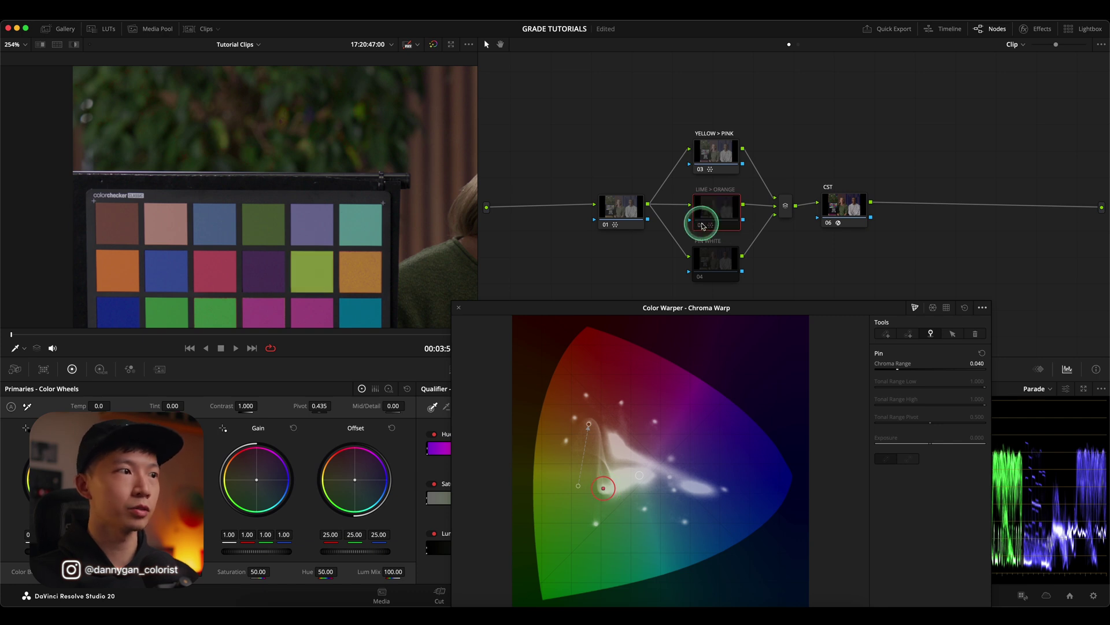
click(702, 225)
click(702, 225)
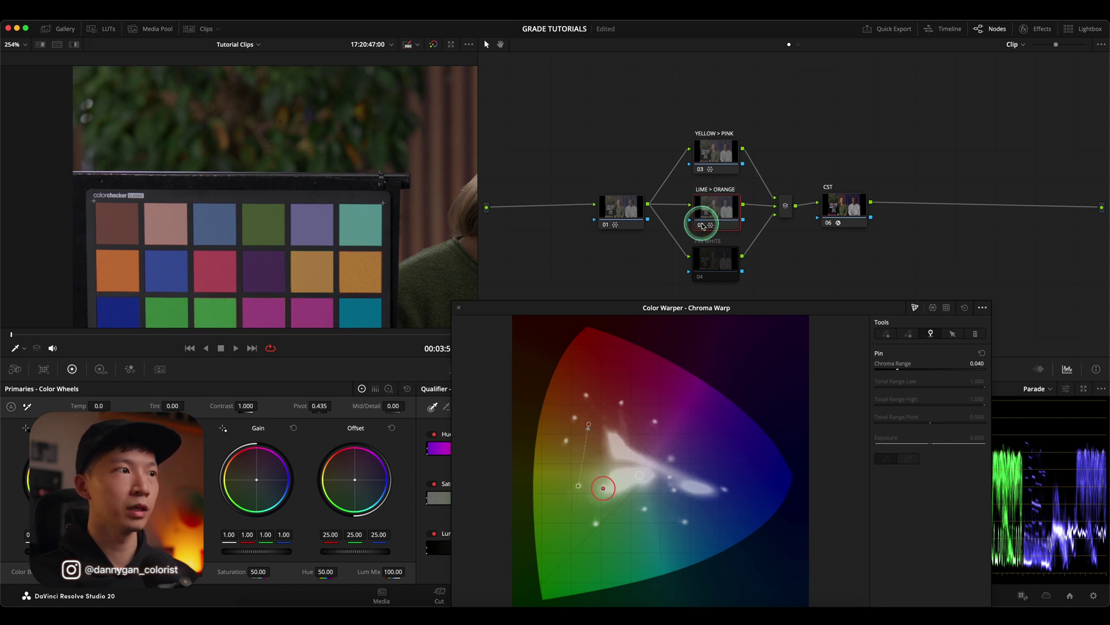
click(702, 225)
click(702, 225)
click(702, 224)
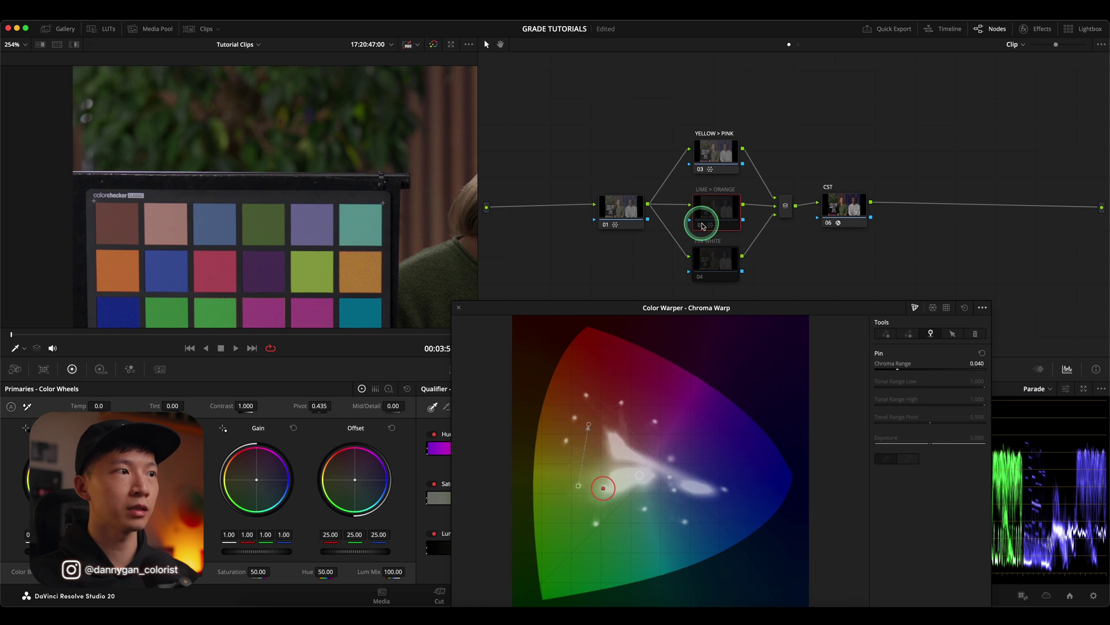
click(703, 227)
click(702, 225)
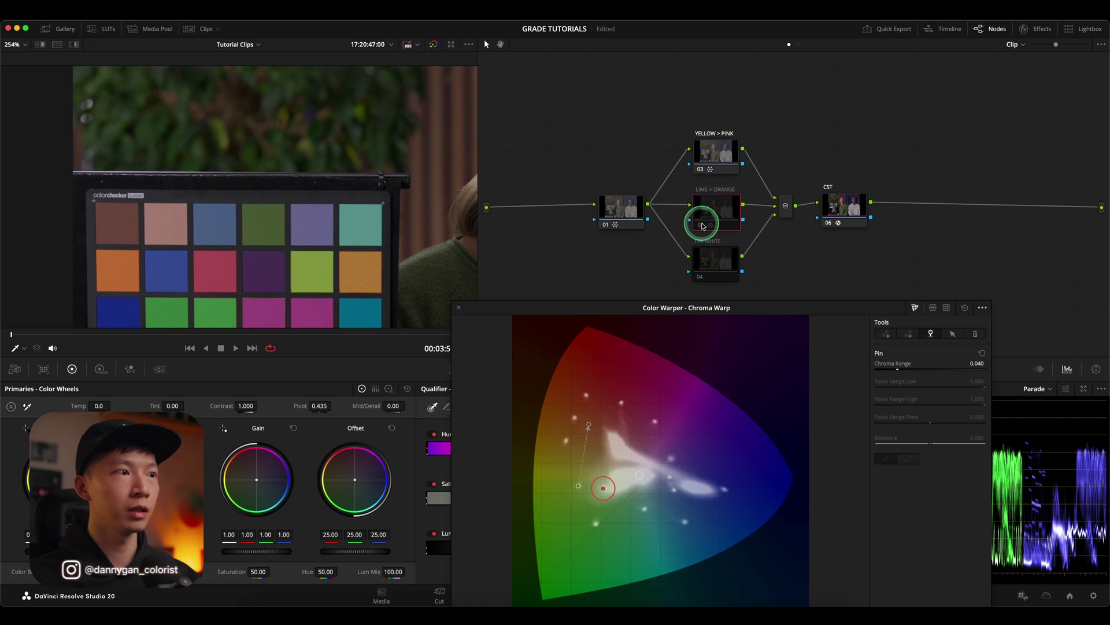
click(702, 225)
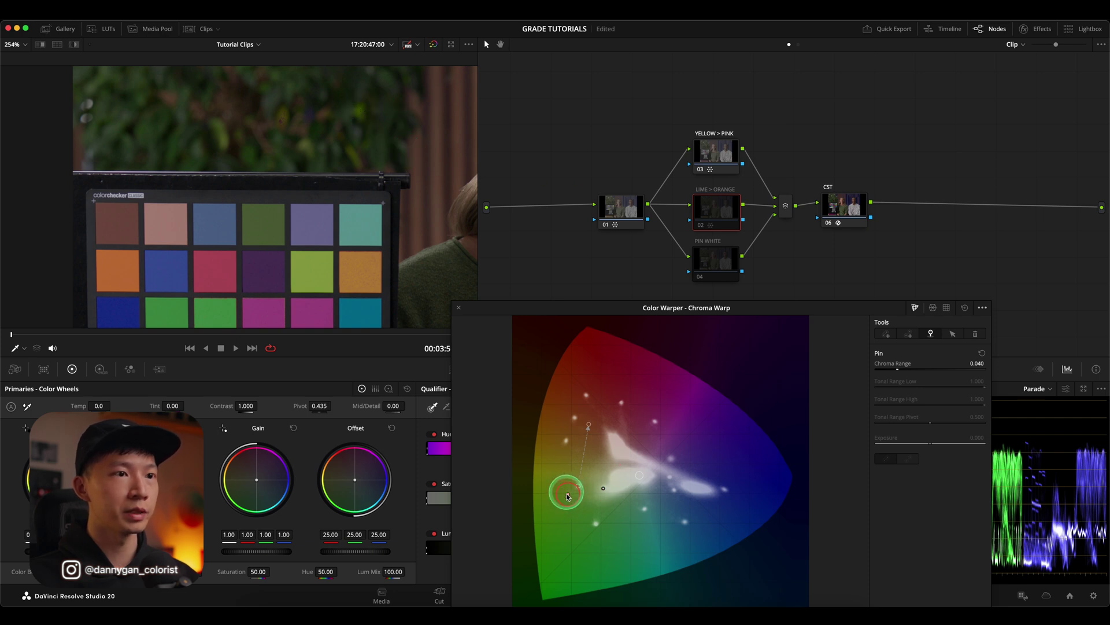
- Turn LIME > ORANGE back on, close the floating warp window, and fit the portrait frame
click(703, 229)
click(719, 224)
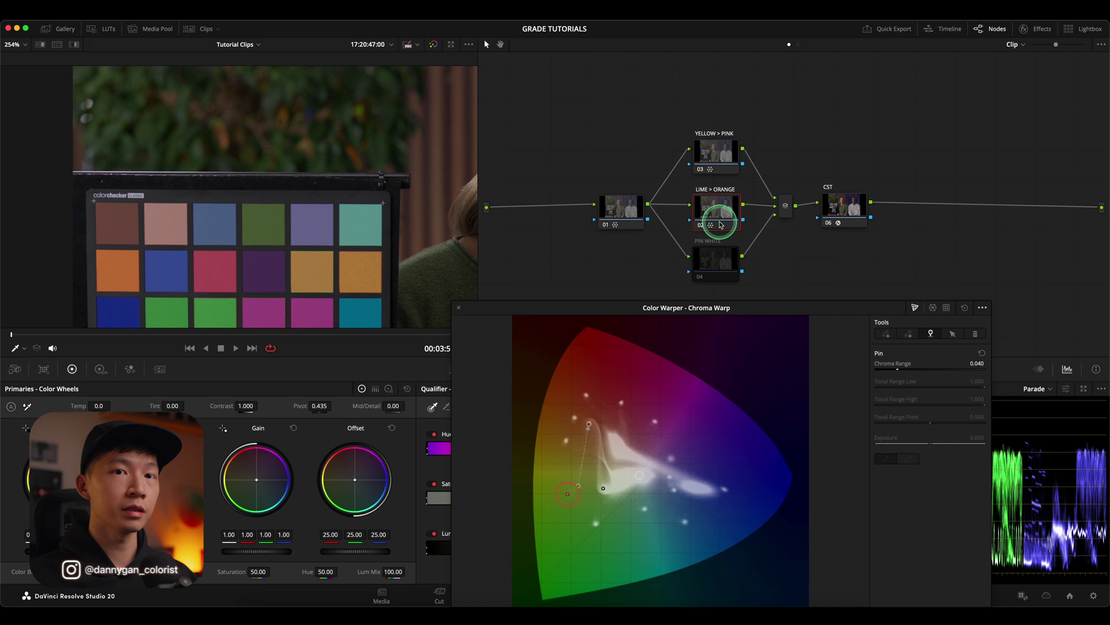
click(459, 307)
key(shift+z)
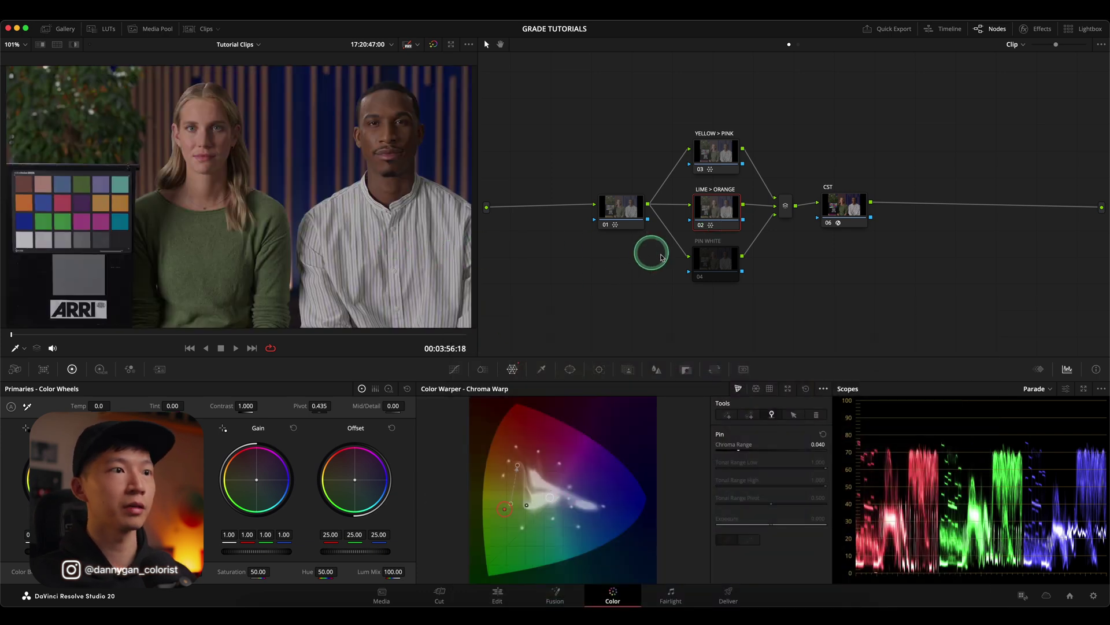
- Select and enable the PIN WHITE node, then bring back the Chroma Warp diagram
click(697, 277)
click(699, 277)
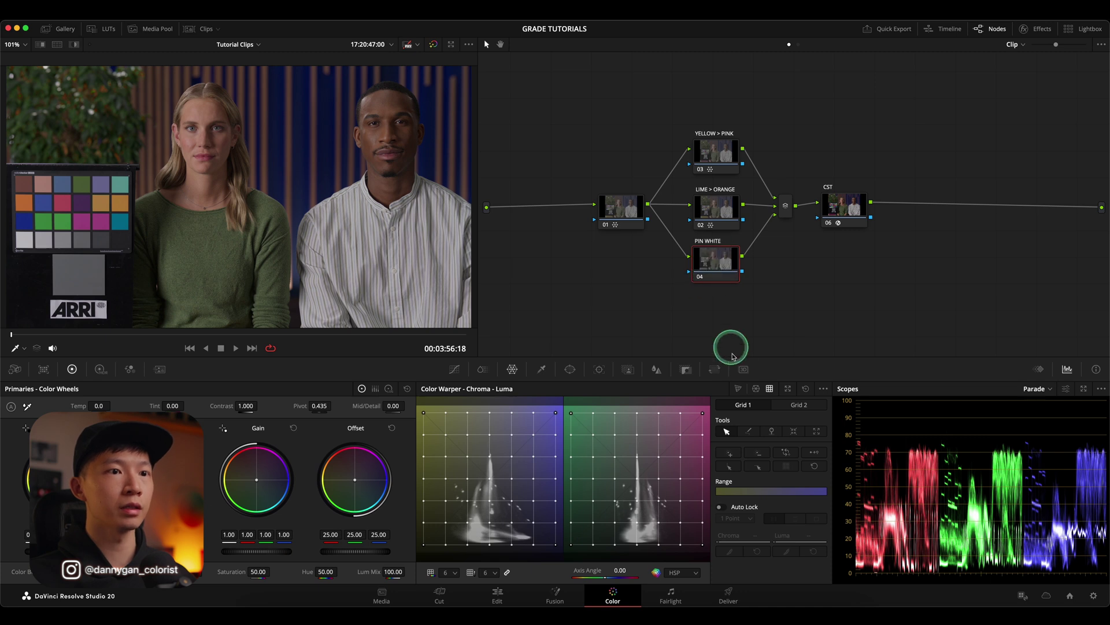
click(738, 388)
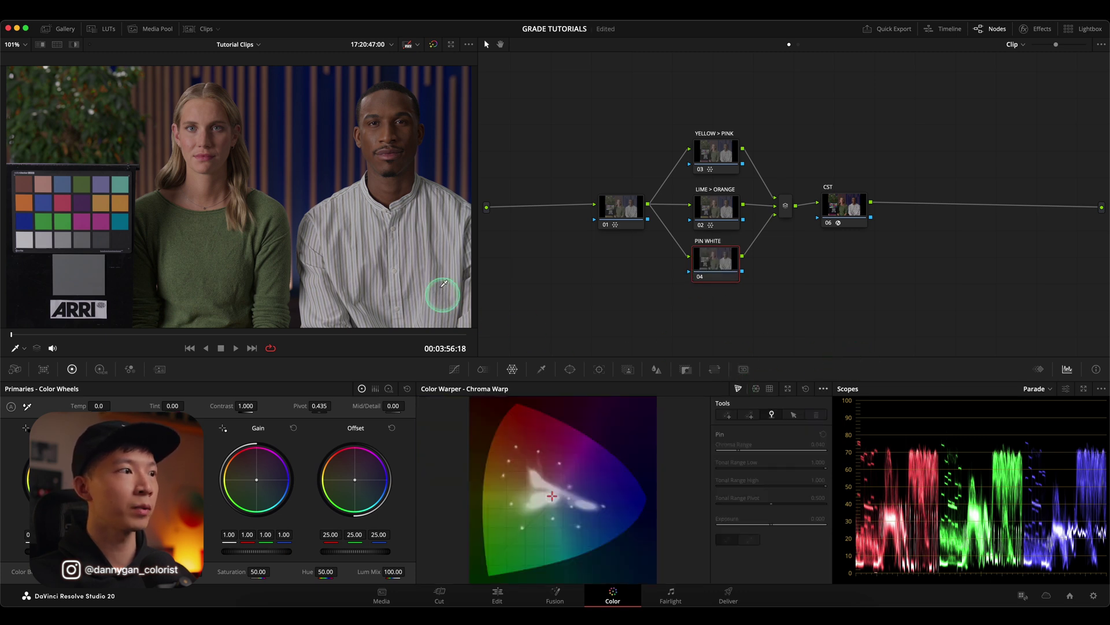
- Sample a colour from the portrait and drag its stroke toward magenta-pink
click(209, 250)
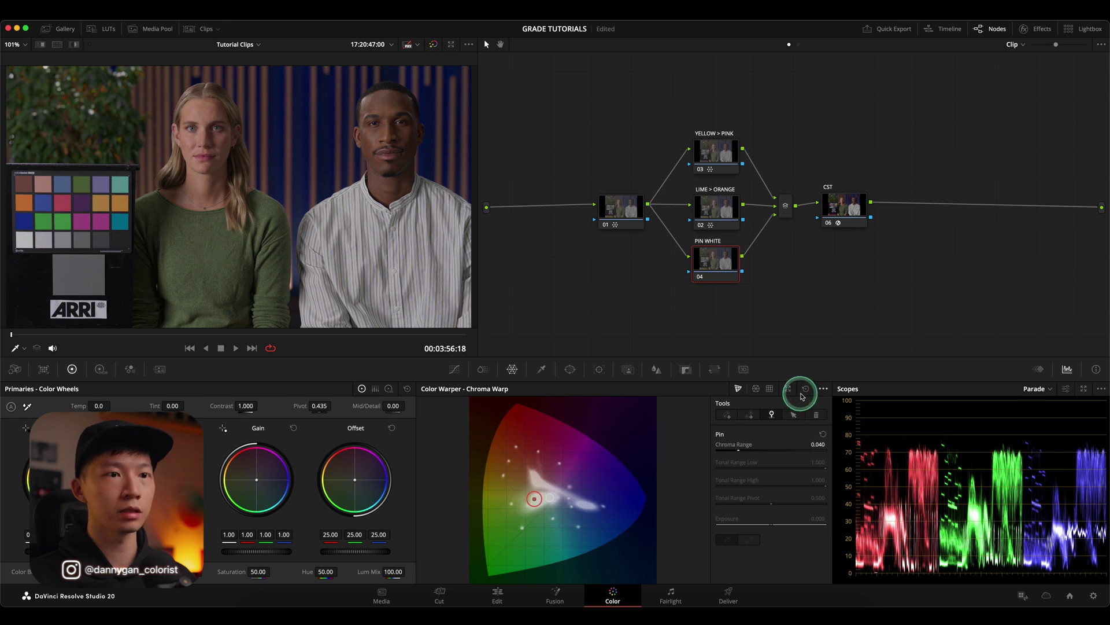
click(730, 416)
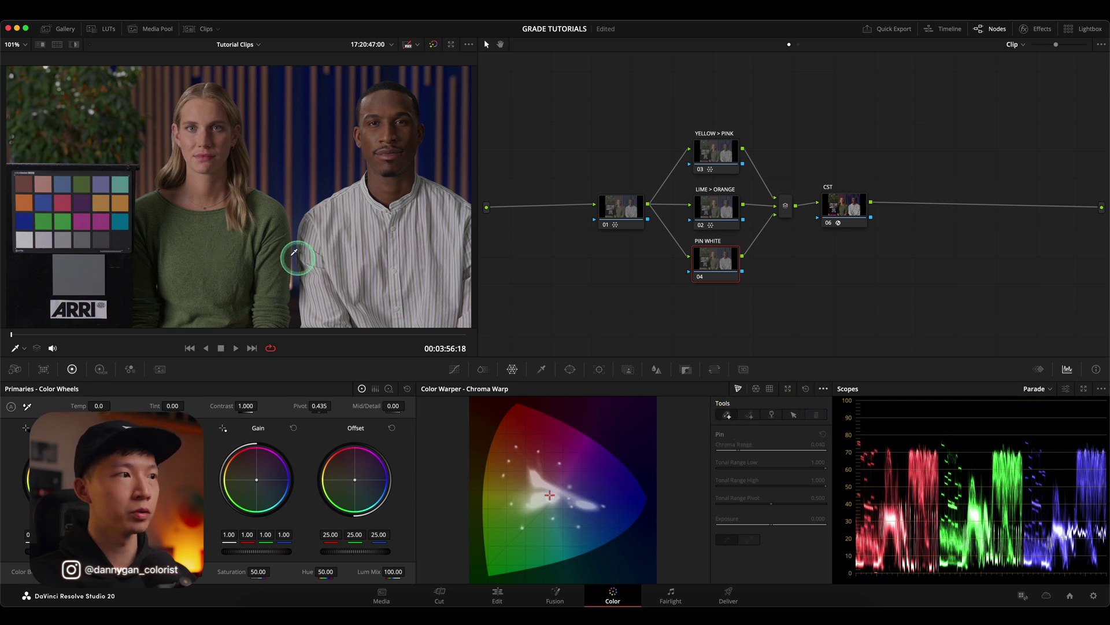
click(228, 256)
mouse_move(237, 240)
mouse_down()
mouse_move(300, 183)
mouse_move(300, 161)
mouse_up()
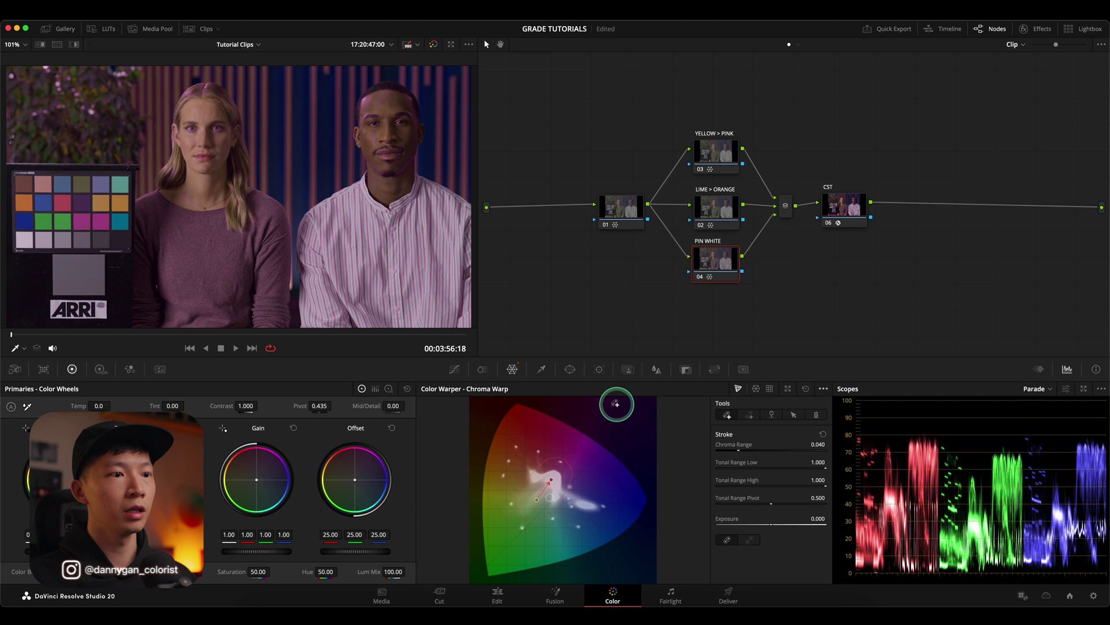
- Float the warp diagram in its own enlarged window and move it slightly right
click(787, 388)
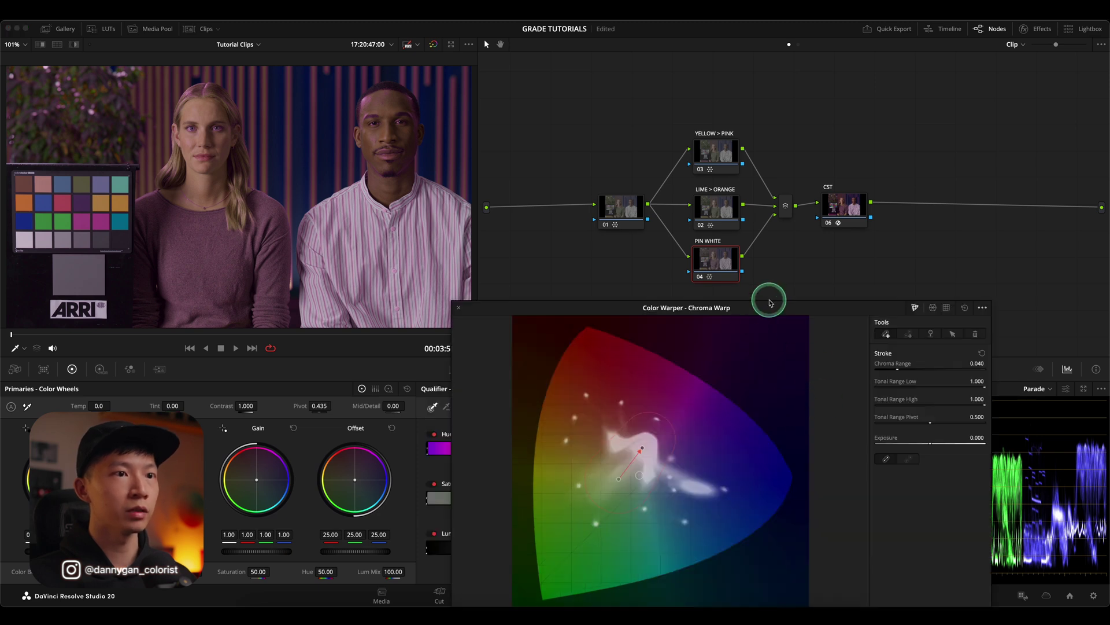
drag(771, 300, 754, 222)
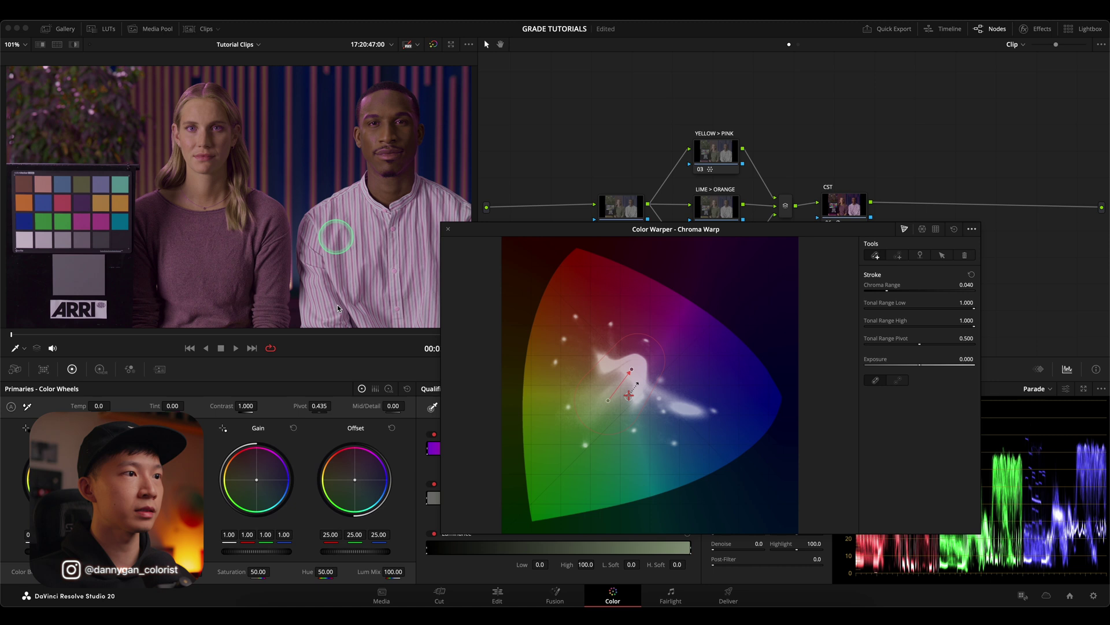
drag(613, 229, 666, 216)
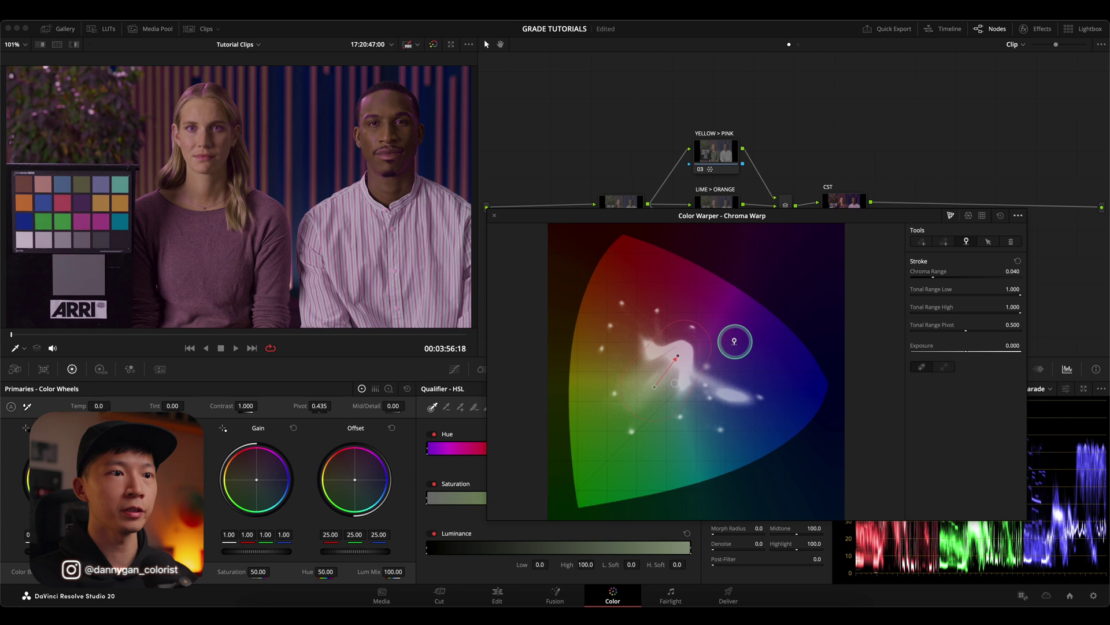
- Draw a warp stroke from the pinned colour, then redo it in Point to Point mode
click(675, 380)
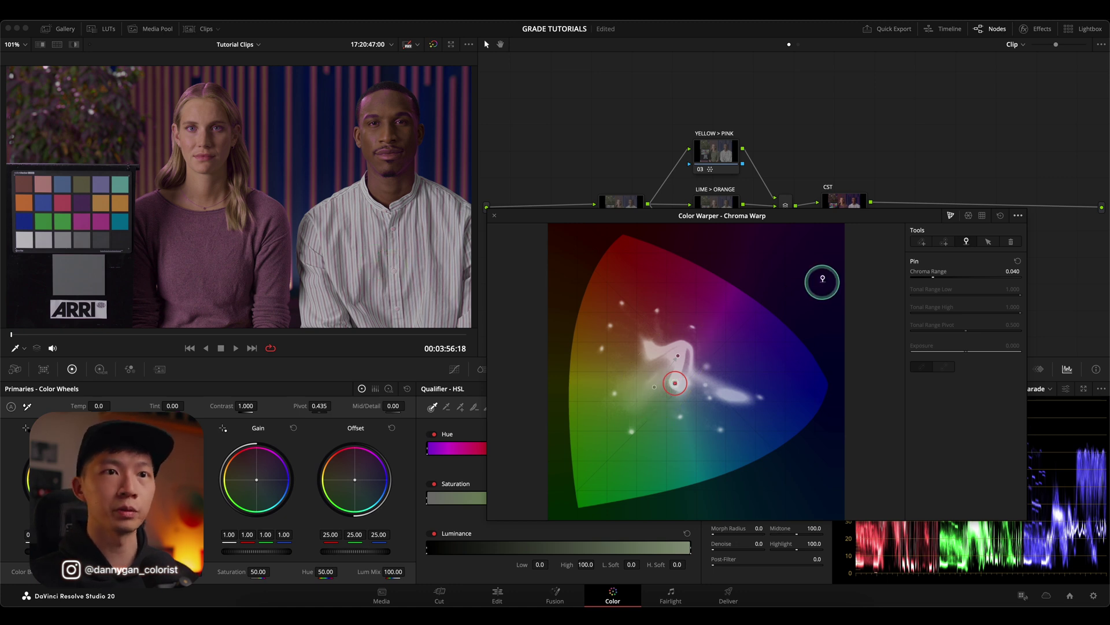
drag(663, 382, 653, 388)
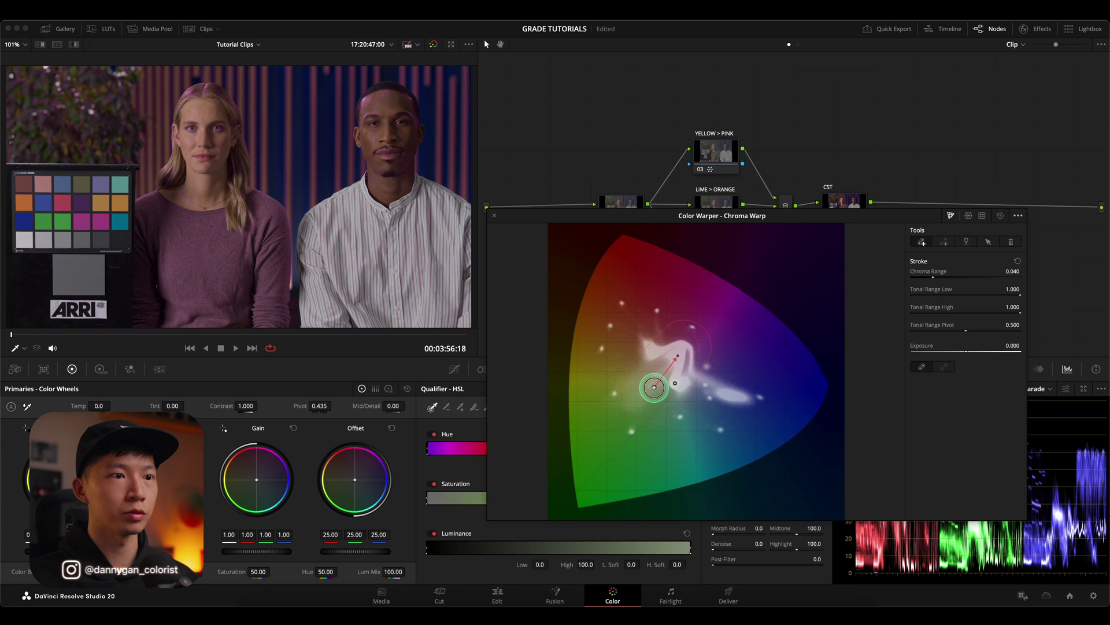
click(948, 372)
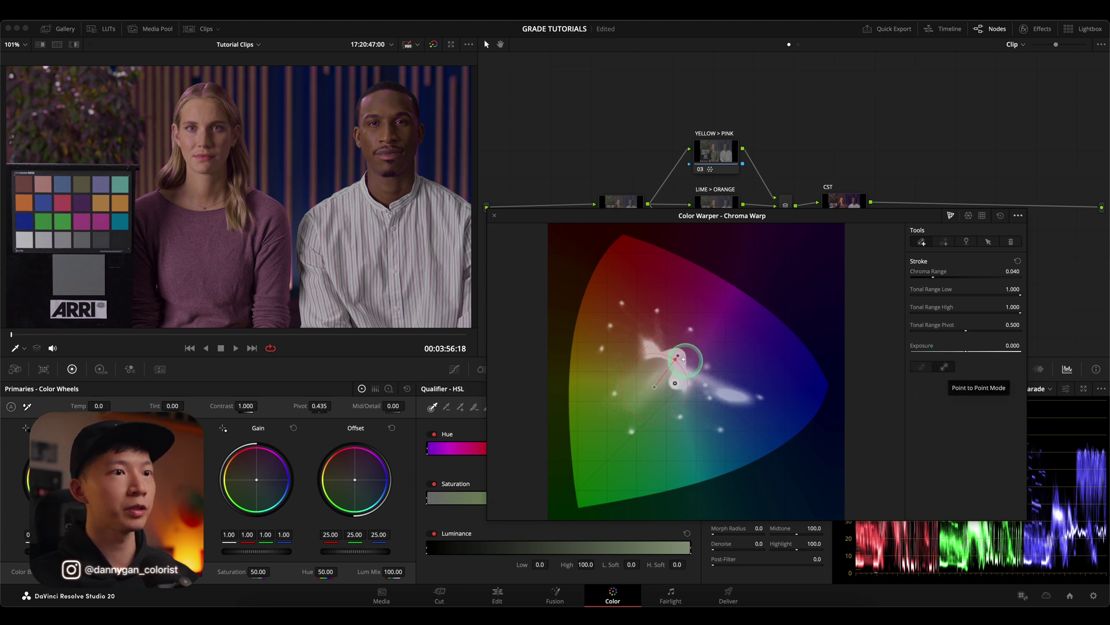
mouse_move(686, 358)
mouse_down()
mouse_move(665, 342)
mouse_move(714, 373)
mouse_move(686, 381)
mouse_move(761, 370)
mouse_move(669, 356)
mouse_move(683, 373)
mouse_move(696, 363)
mouse_up()
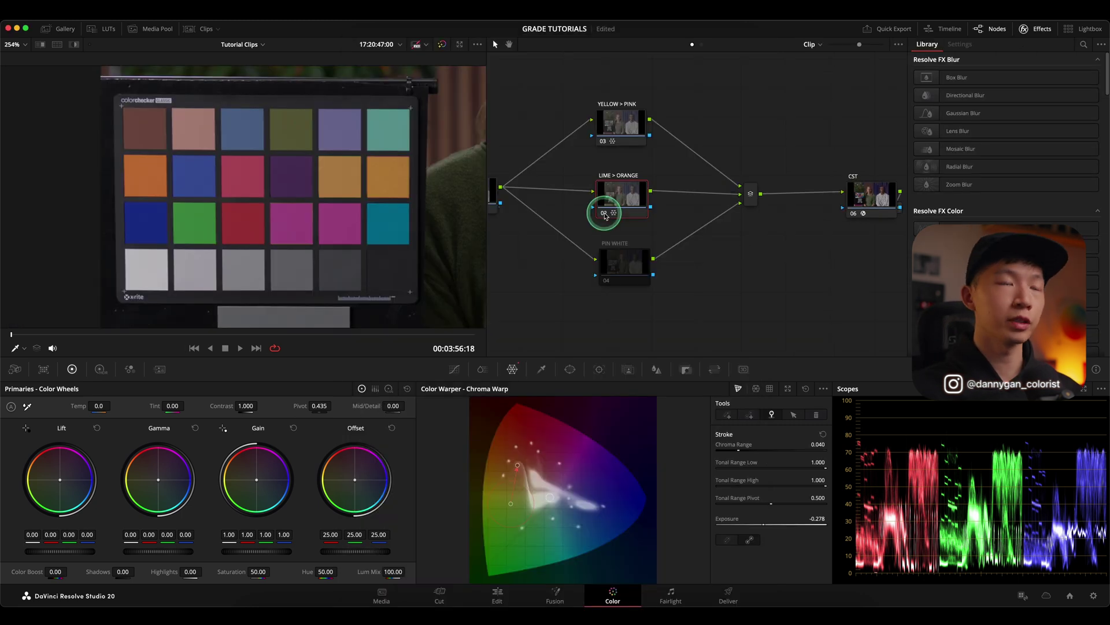
scroll(703, 243, left, 5)
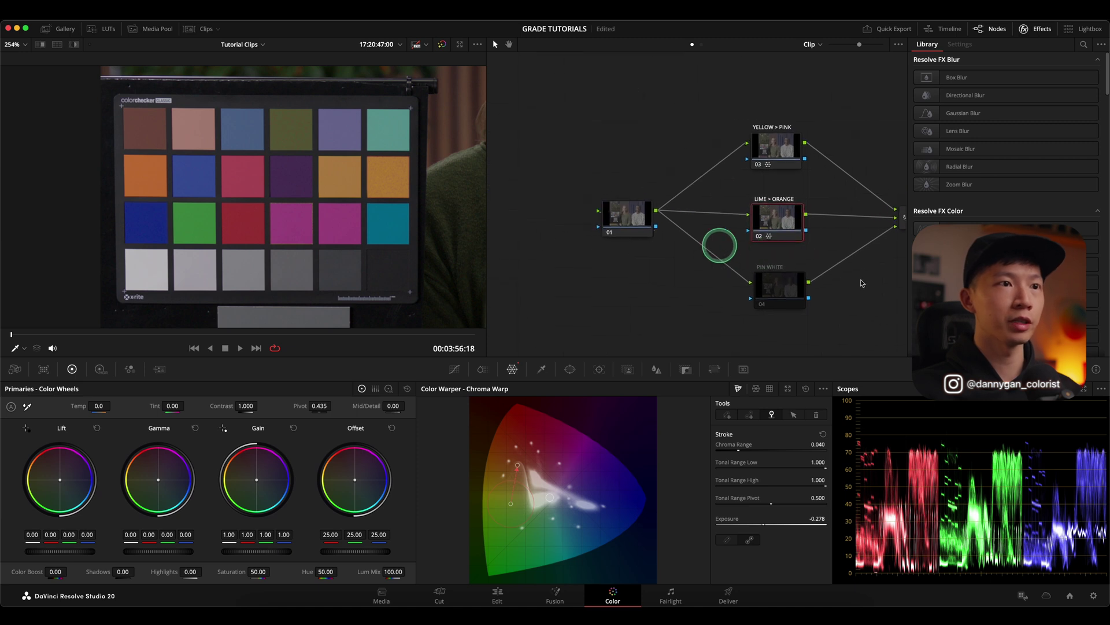
click(640, 223)
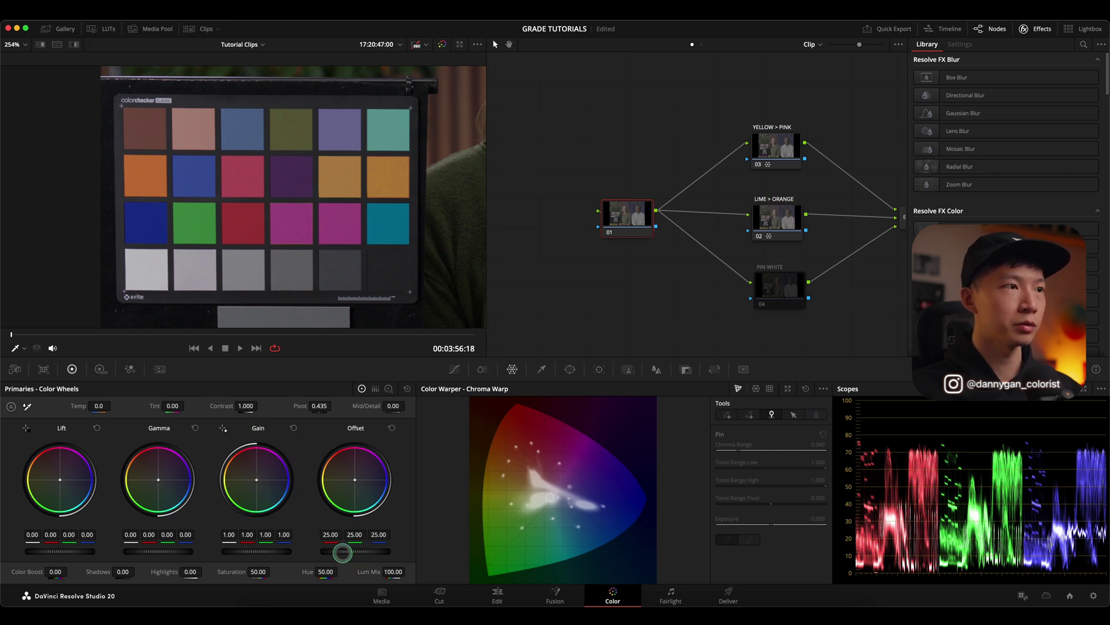
drag(343, 552, 741, 548)
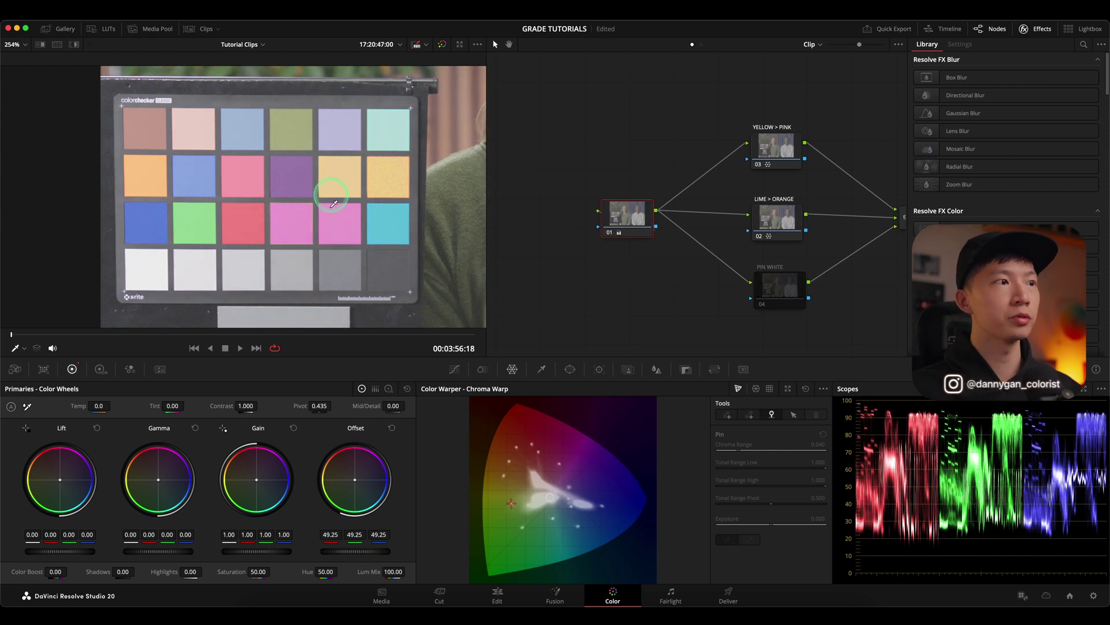
key(ctrl+z)
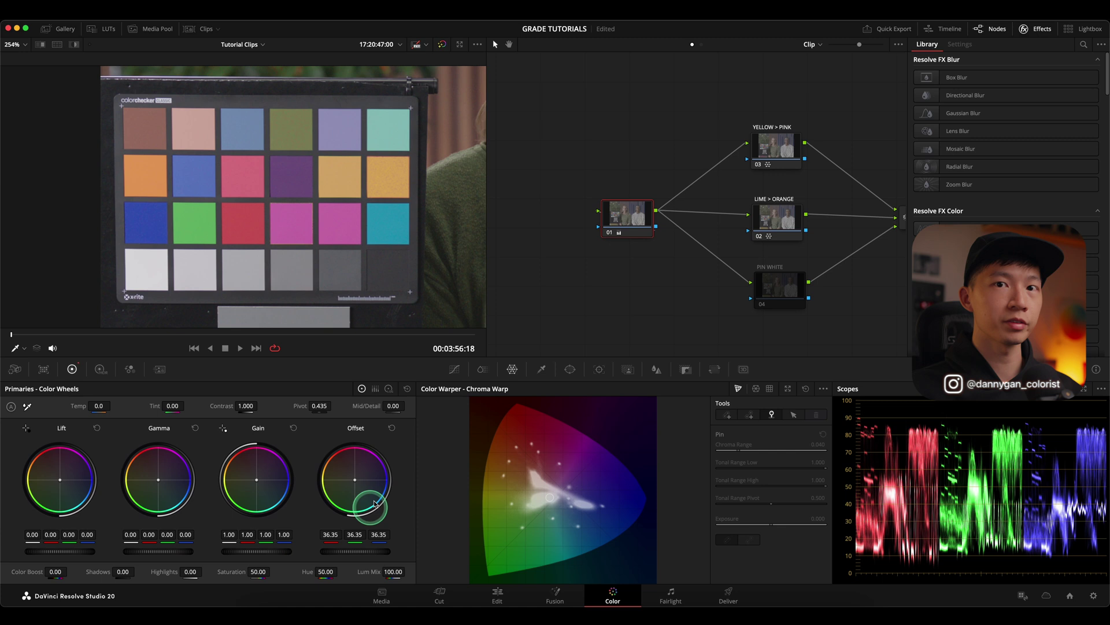
click(392, 428)
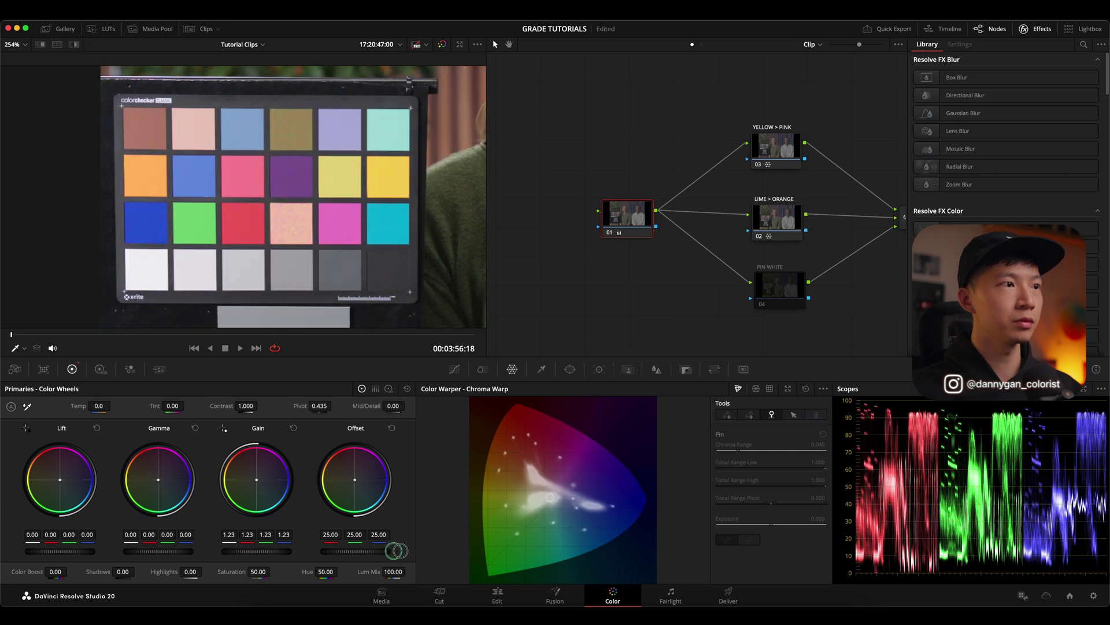
drag(245, 551, 441, 547)
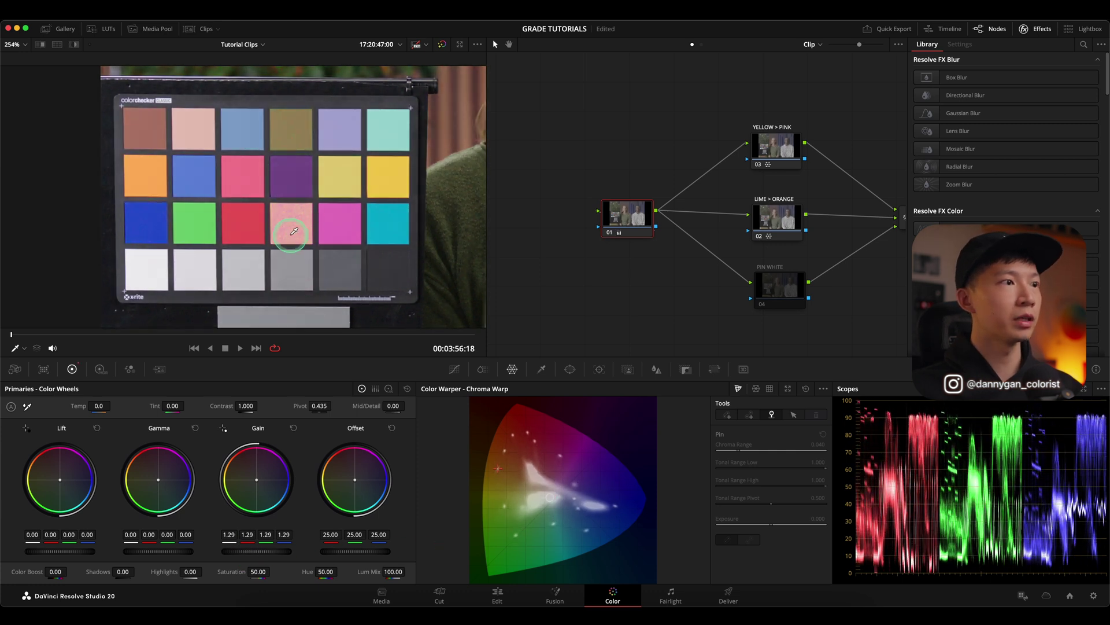
drag(258, 550, 280, 551)
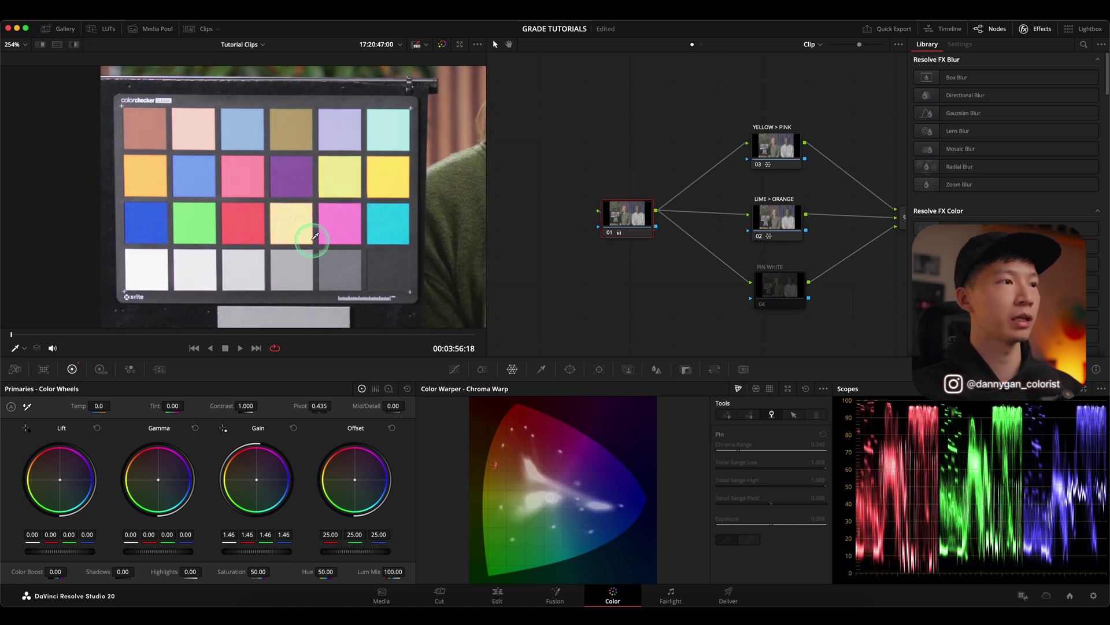
click(293, 428)
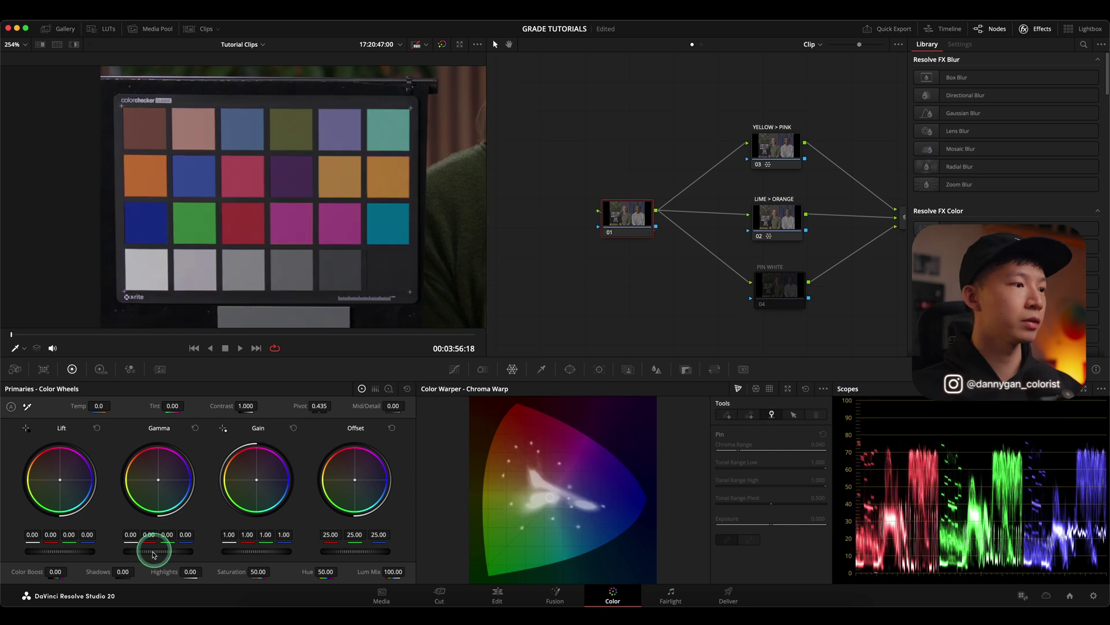
mouse_move(152, 554)
mouse_down()
mouse_move(461, 538)
mouse_move(262, 546)
mouse_move(426, 537)
mouse_up()
click(194, 428)
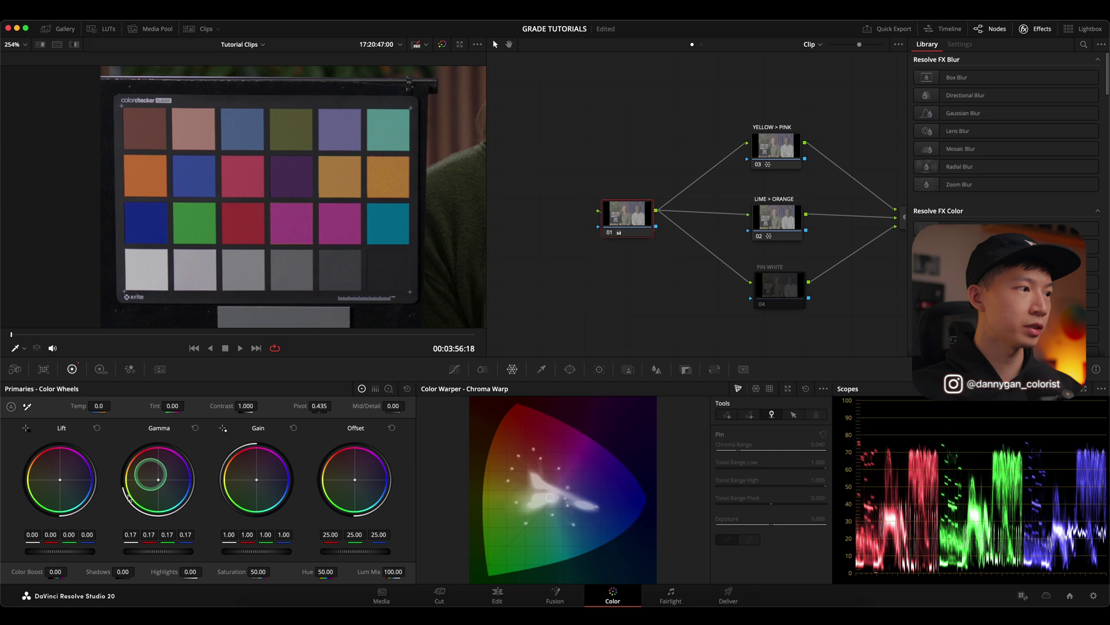
drag(47, 552, 202, 545)
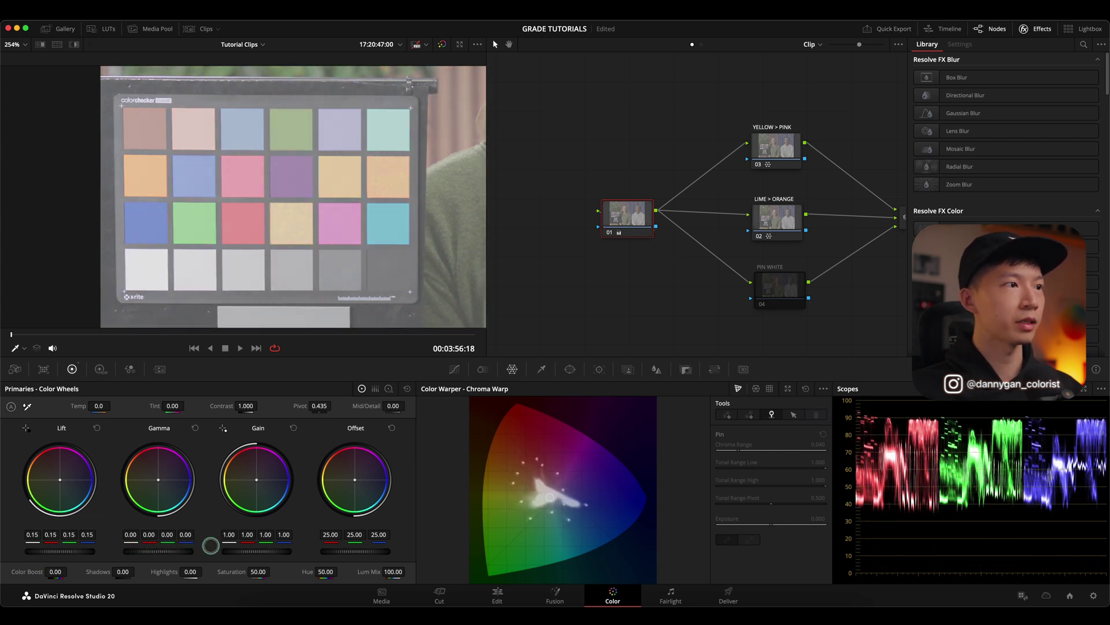
click(96, 428)
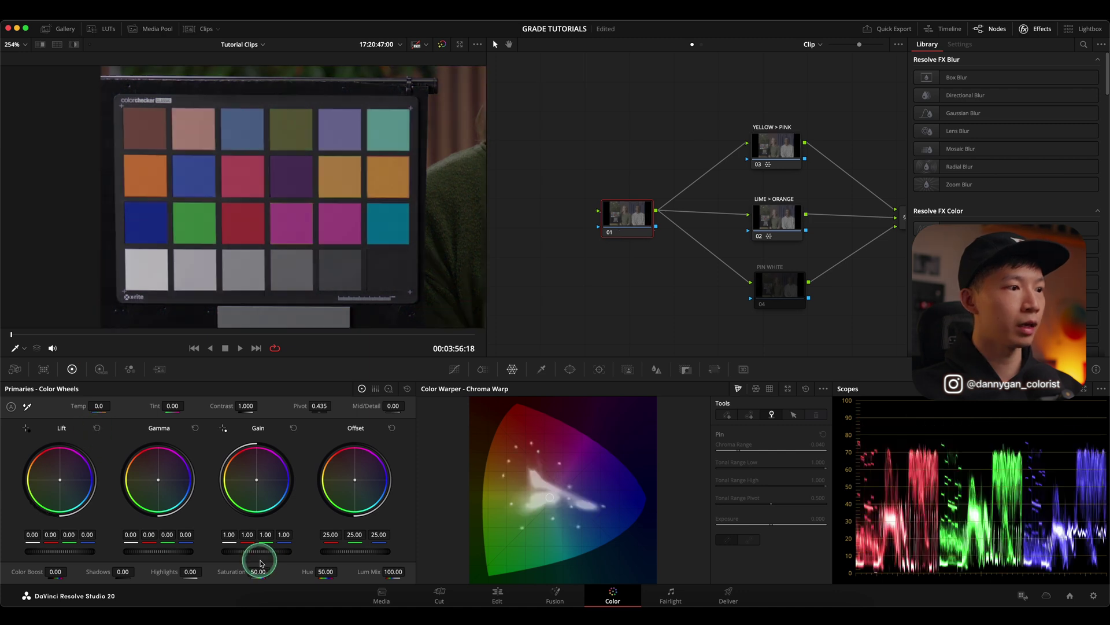
drag(270, 552, 92, 559)
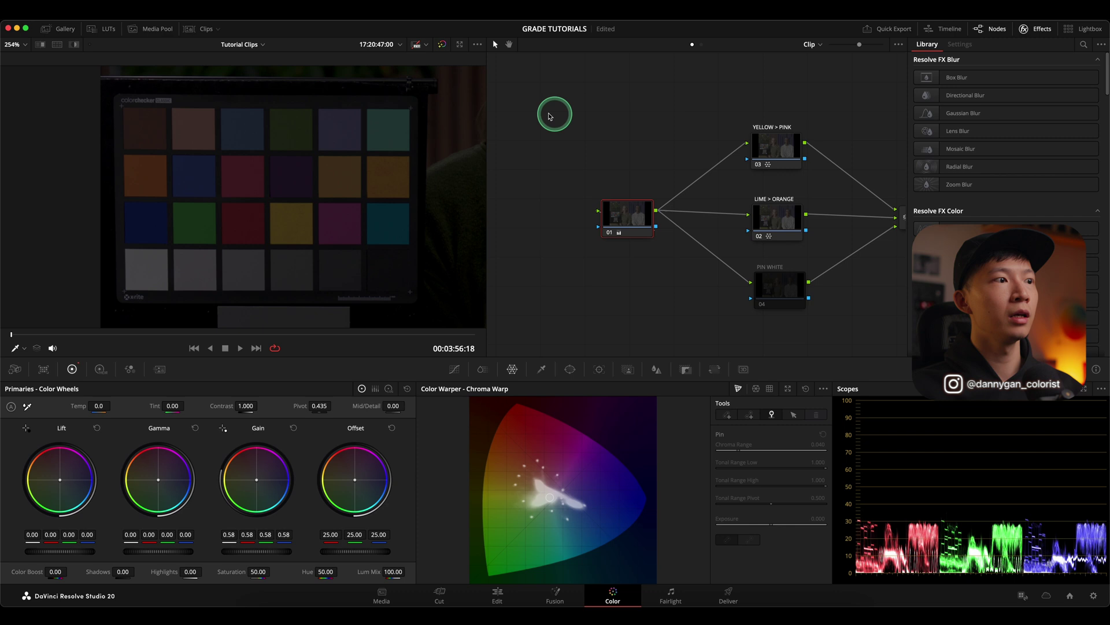
click(293, 428)
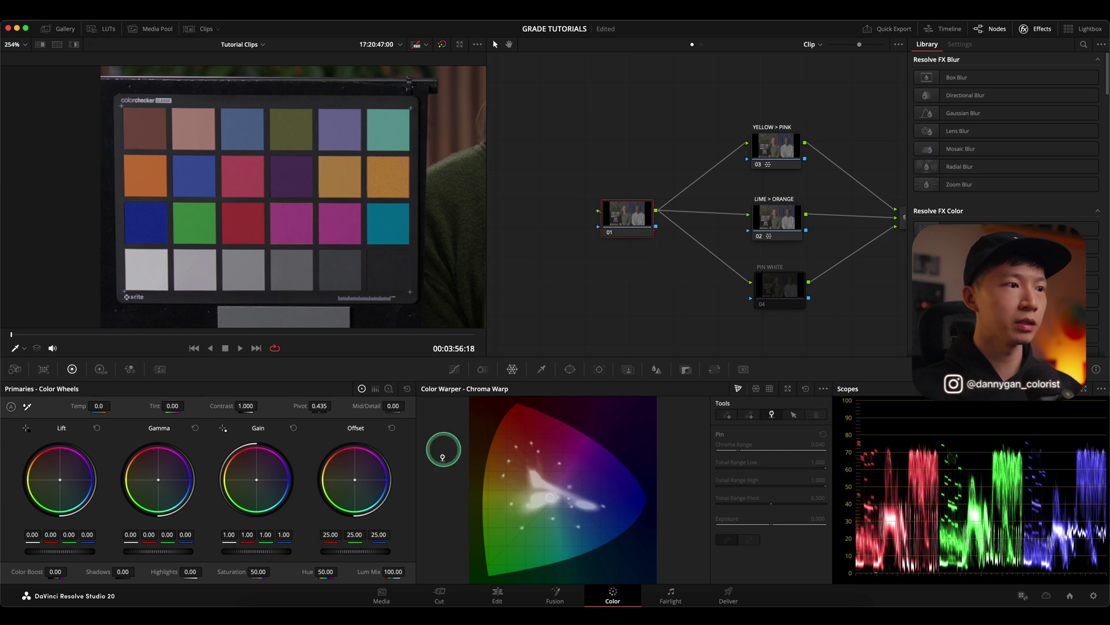
drag(355, 550, 342, 553)
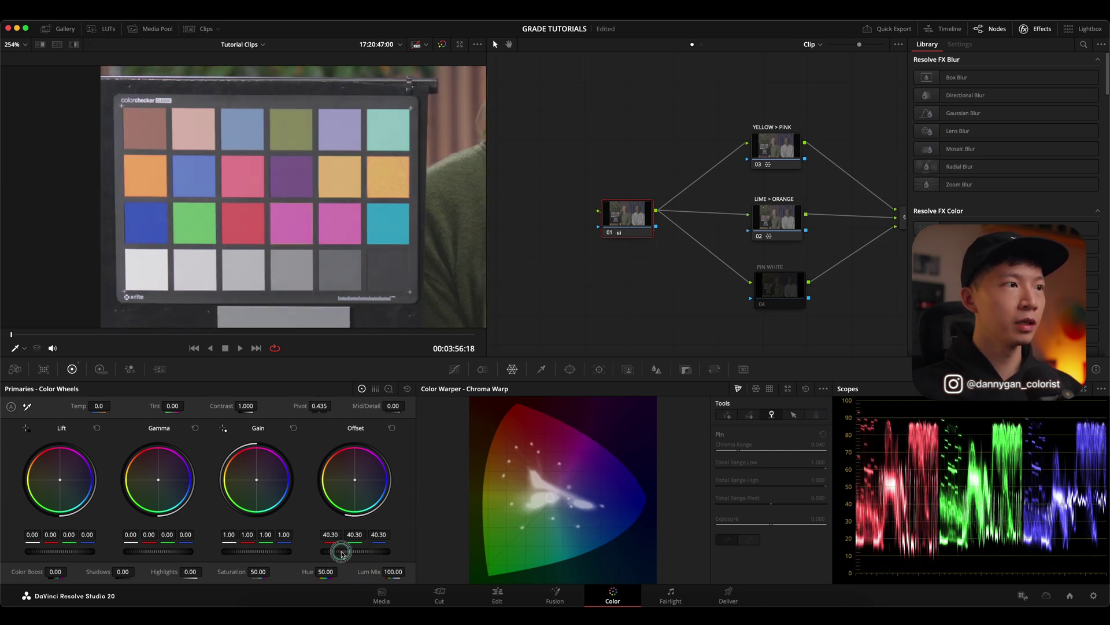
click(391, 428)
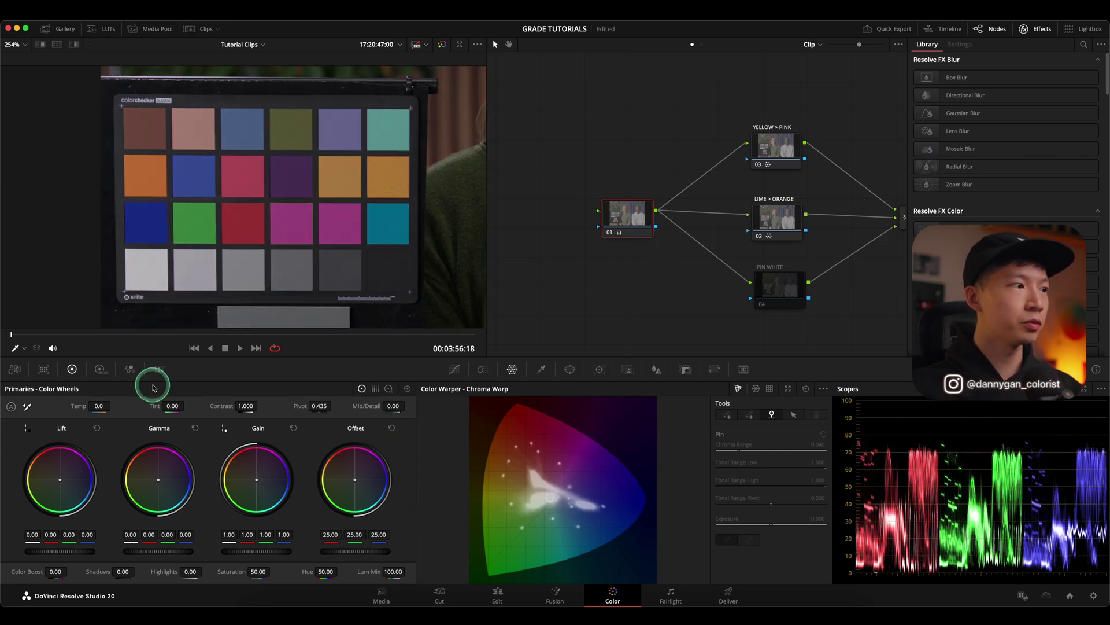
click(100, 368)
mouse_move(345, 532)
mouse_down()
mouse_move(361, 533)
mouse_move(323, 514)
mouse_move(703, 493)
mouse_up()
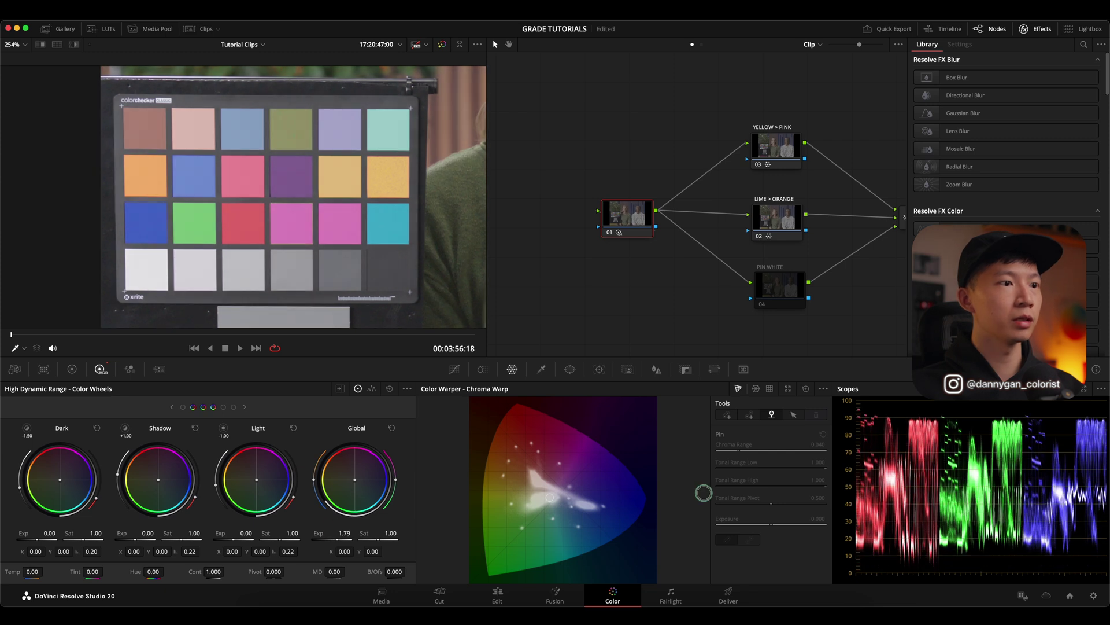
click(391, 428)
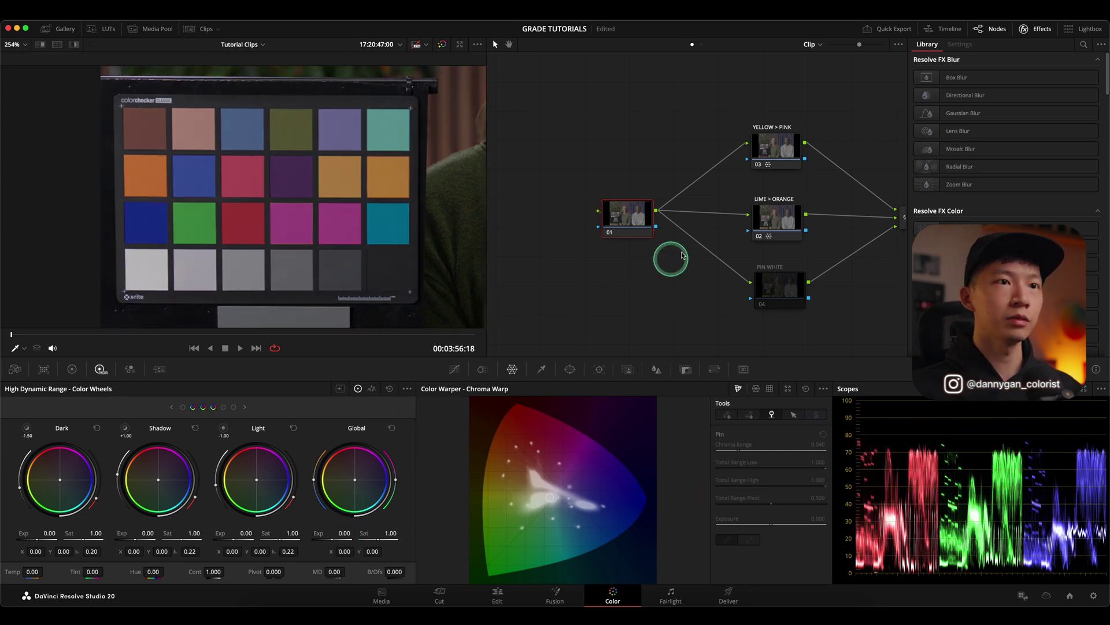
click(779, 228)
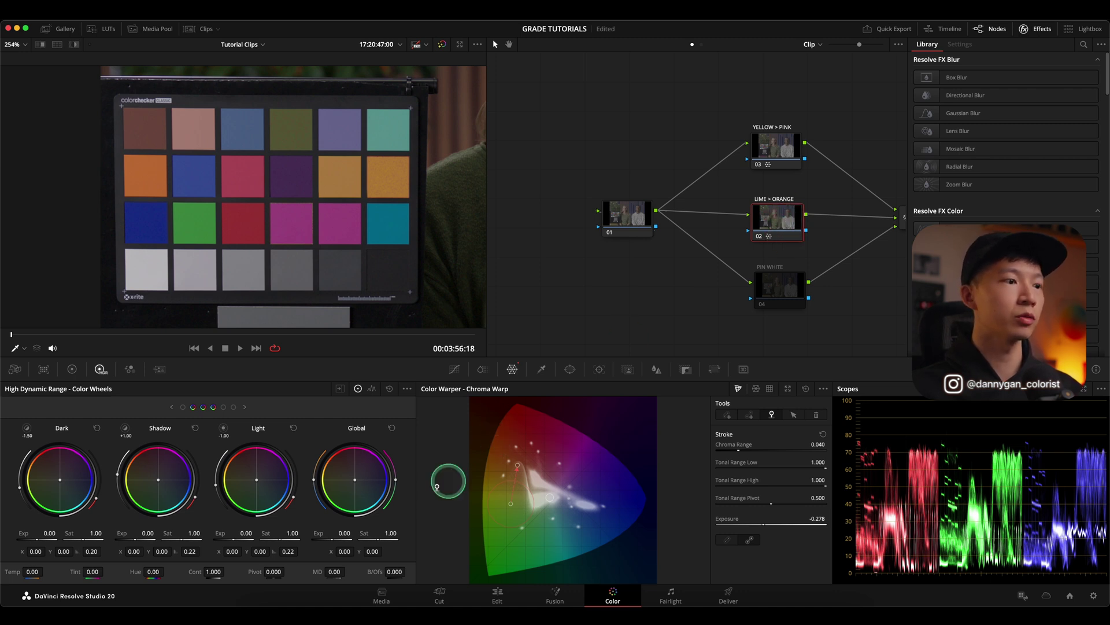
mouse_move(344, 533)
mouse_down()
mouse_move(975, 520)
mouse_move(345, 533)
mouse_up()
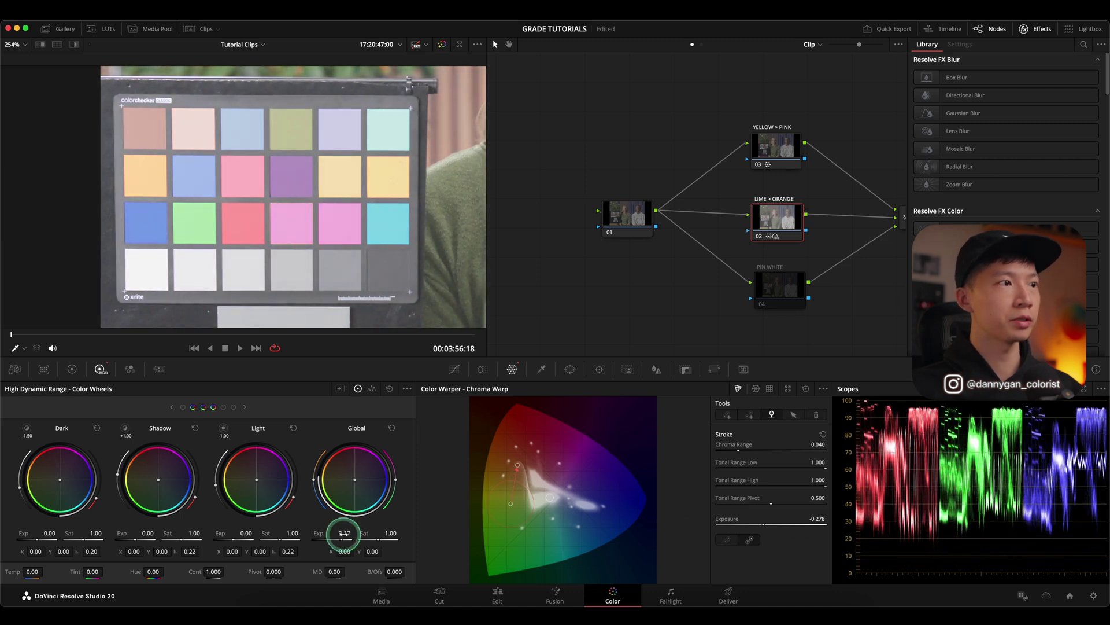
click(391, 427)
- On the primary wheels, raise Gain on the warp node, reset it, and raise it again
click(72, 368)
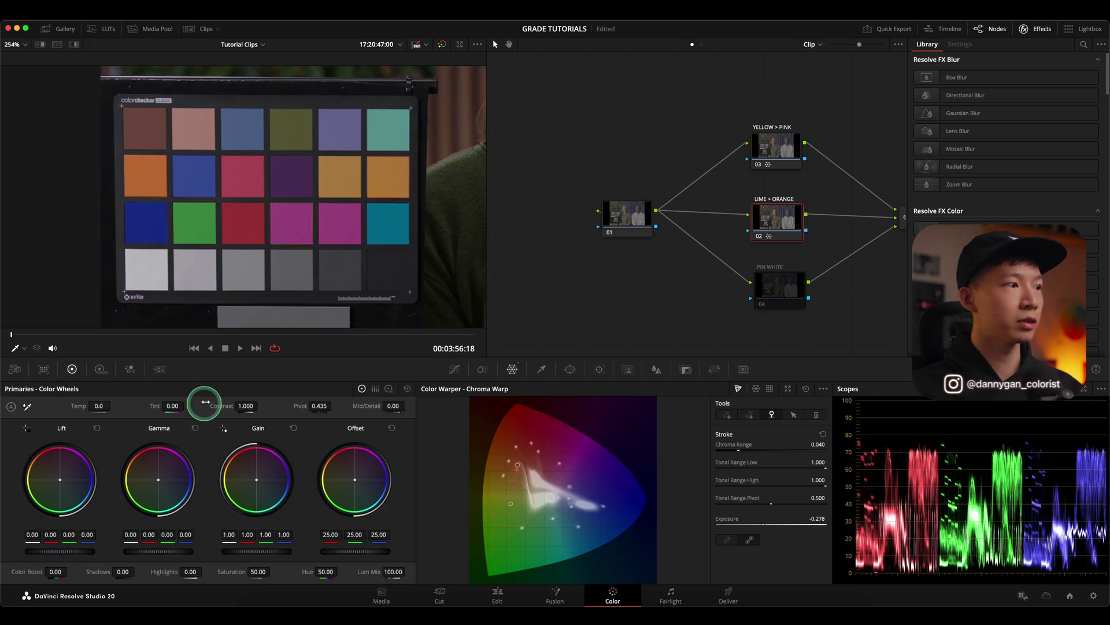
drag(248, 552, 477, 548)
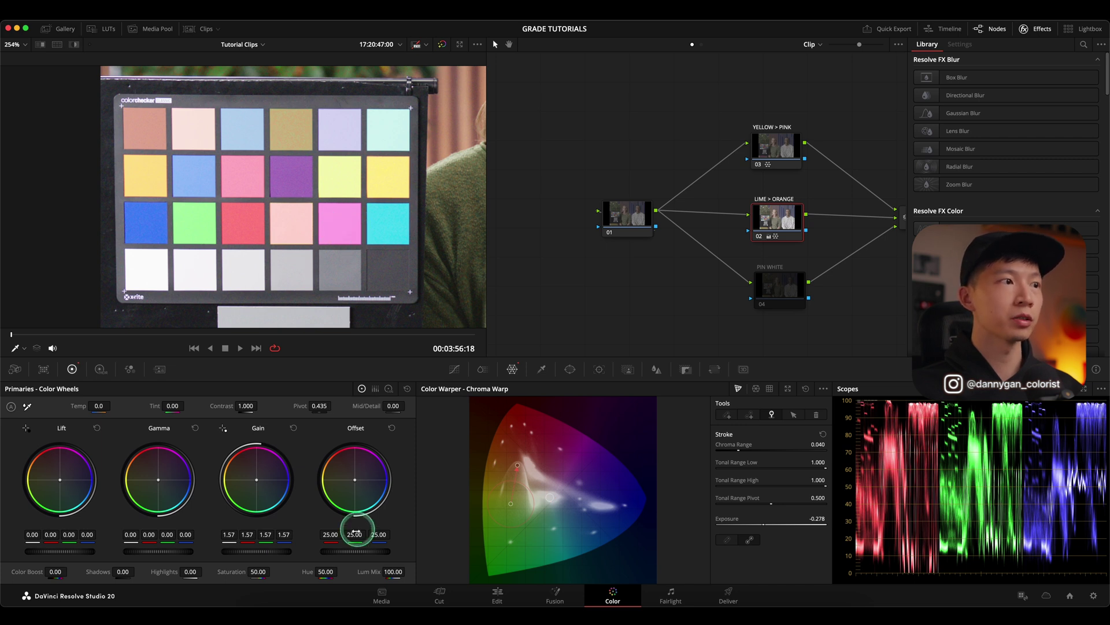
click(293, 428)
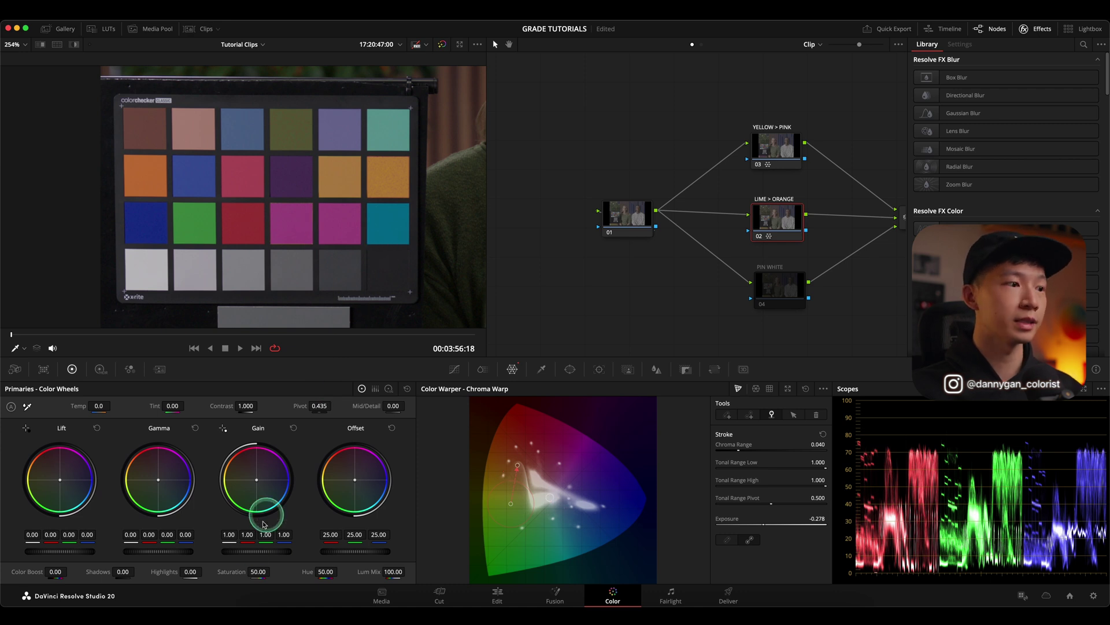
mouse_move(249, 548)
mouse_down()
mouse_move(450, 532)
mouse_move(218, 550)
mouse_up()
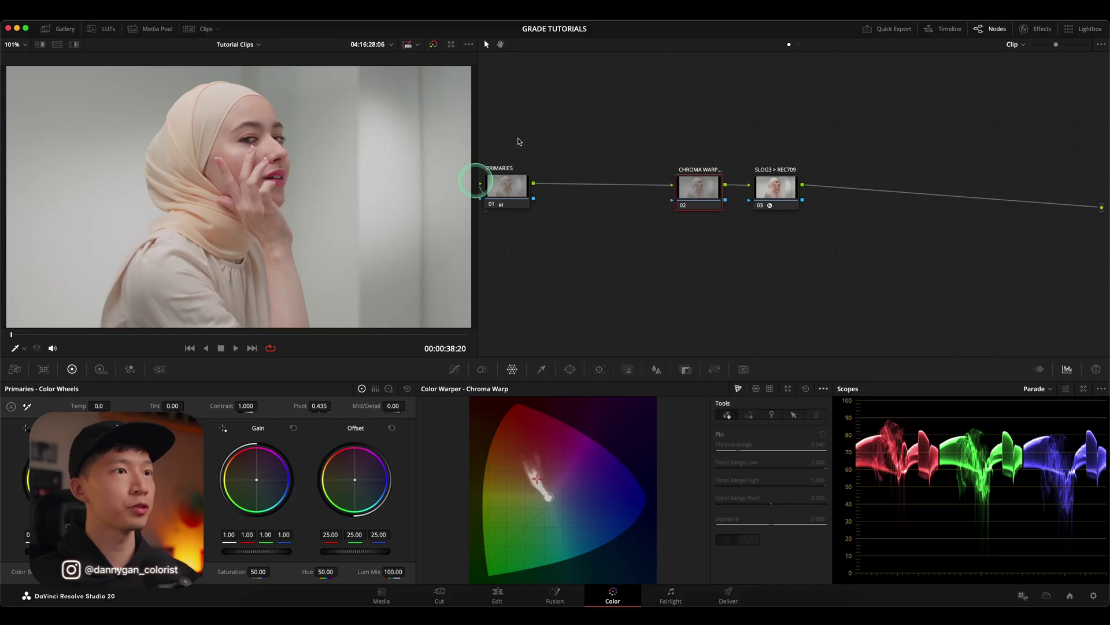
- Check the PRIMARIES white balance, then pull the headscarf colour toward the shirt's hue
click(512, 190)
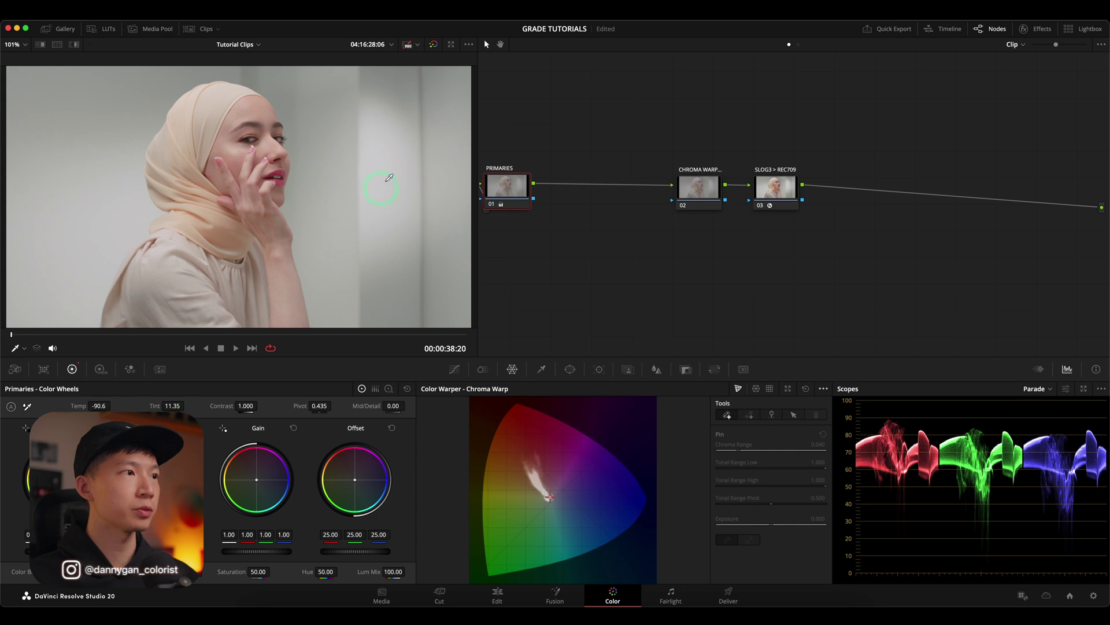
click(699, 186)
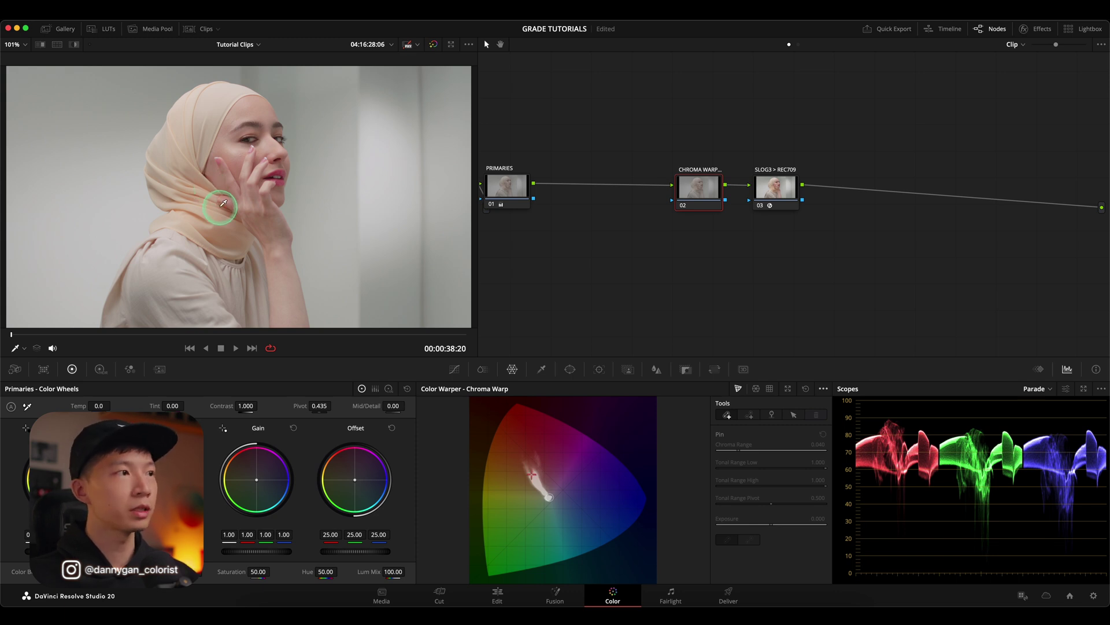
click(186, 134)
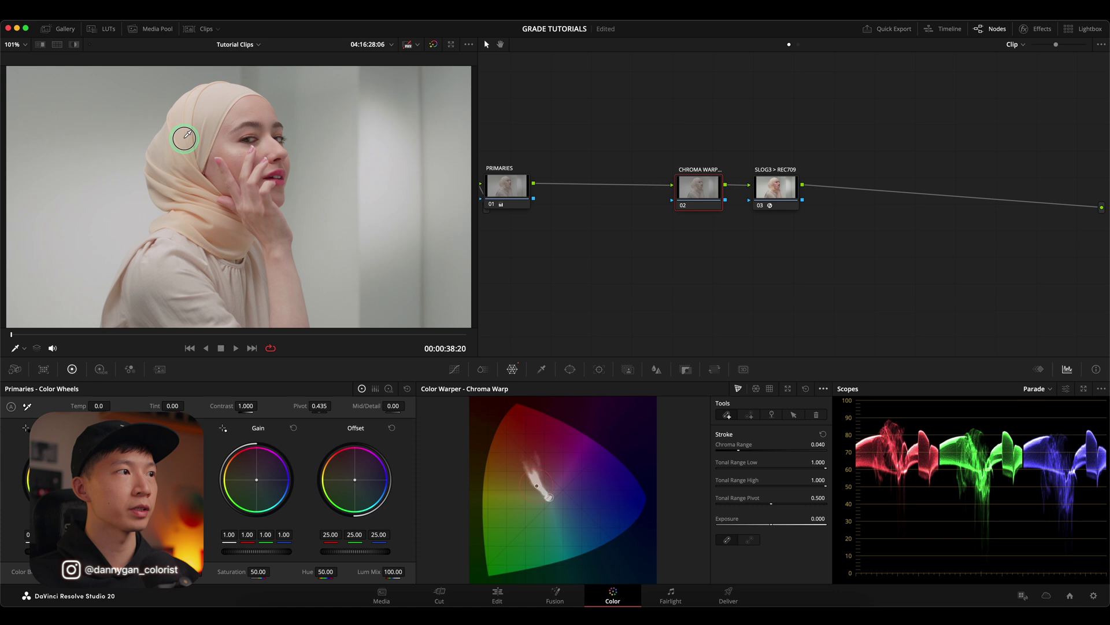
drag(185, 144, 227, 311)
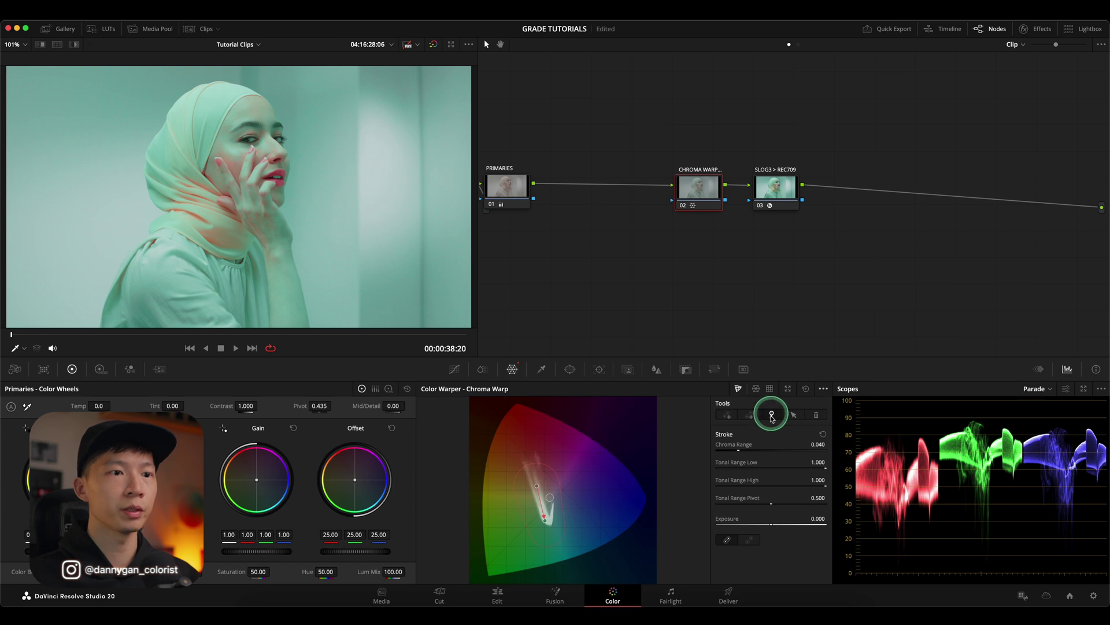
- Pin the headscarf at peach and clear the warp to restore it
click(549, 495)
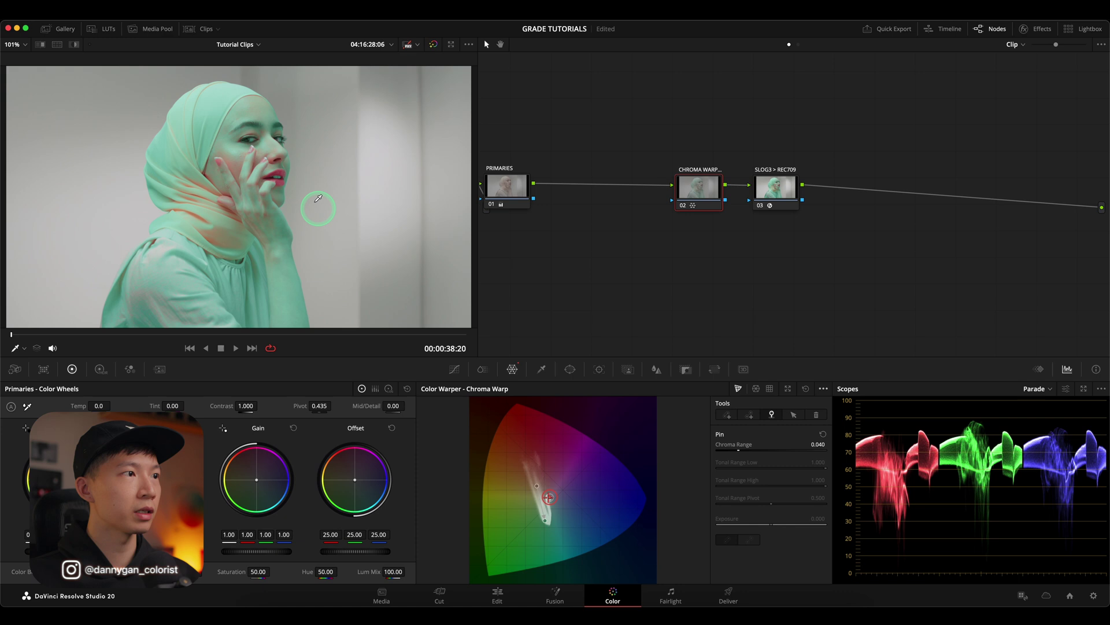
click(242, 146)
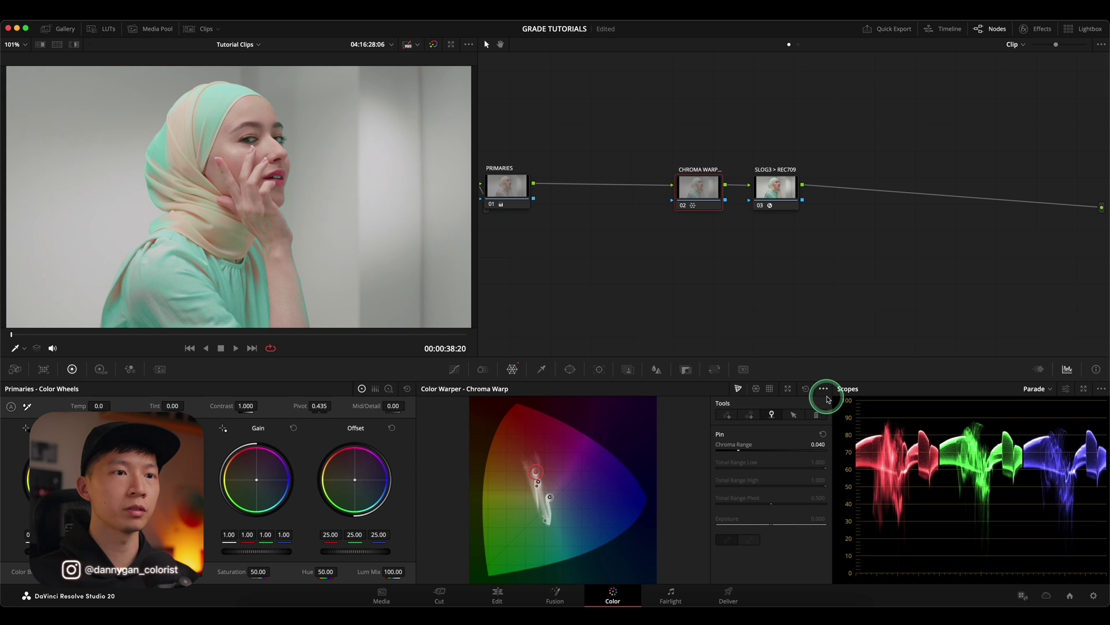
click(805, 389)
- Sample the headscarf colour and stroke it toward green
click(753, 417)
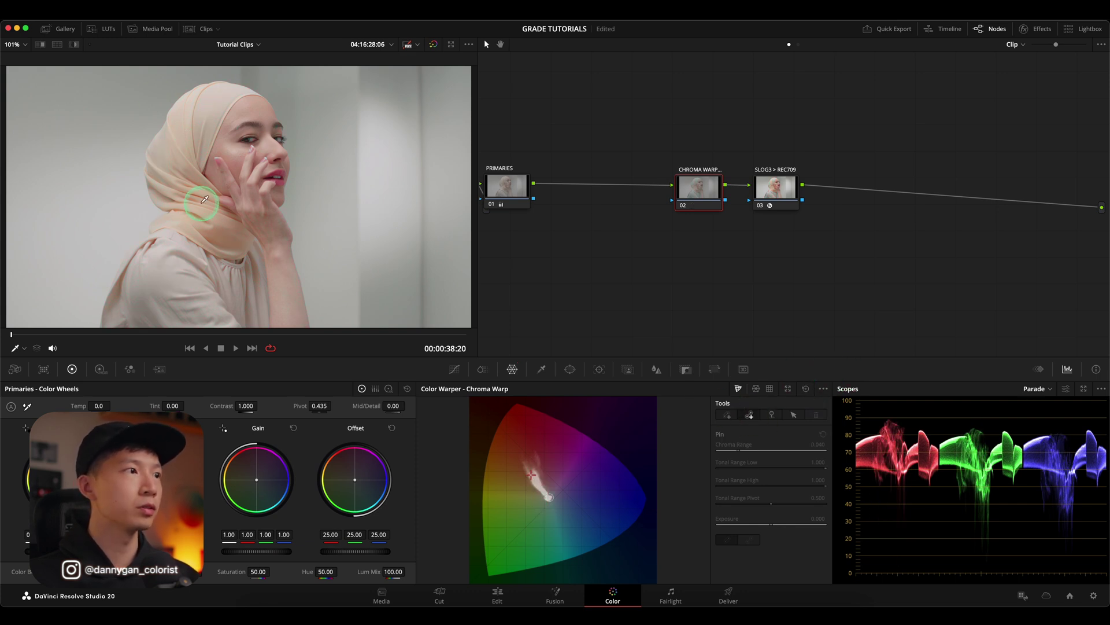
click(220, 220)
drag(227, 230, 239, 371)
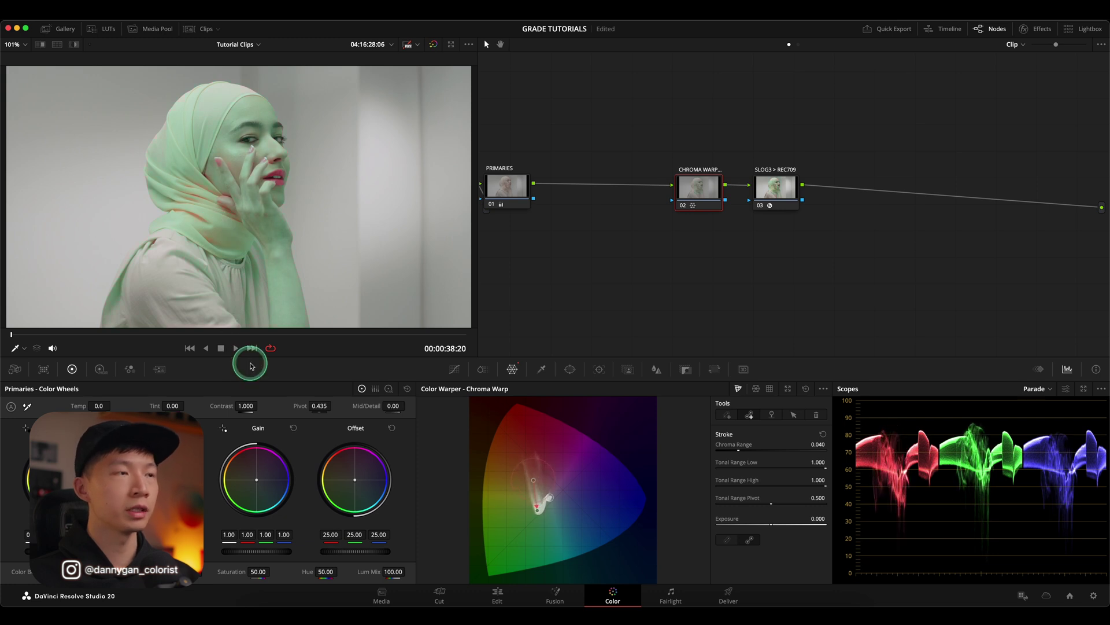
click(775, 419)
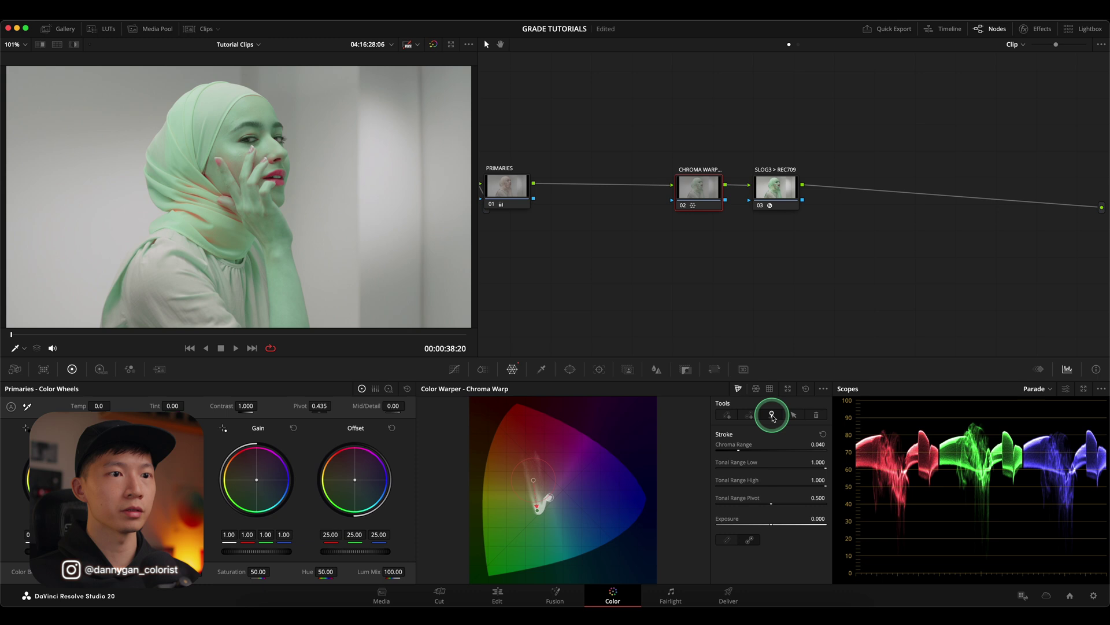
- Pin skin-tone points on the Chroma Warp chart, then turn off the highlight overlay
click(772, 416)
click(555, 483)
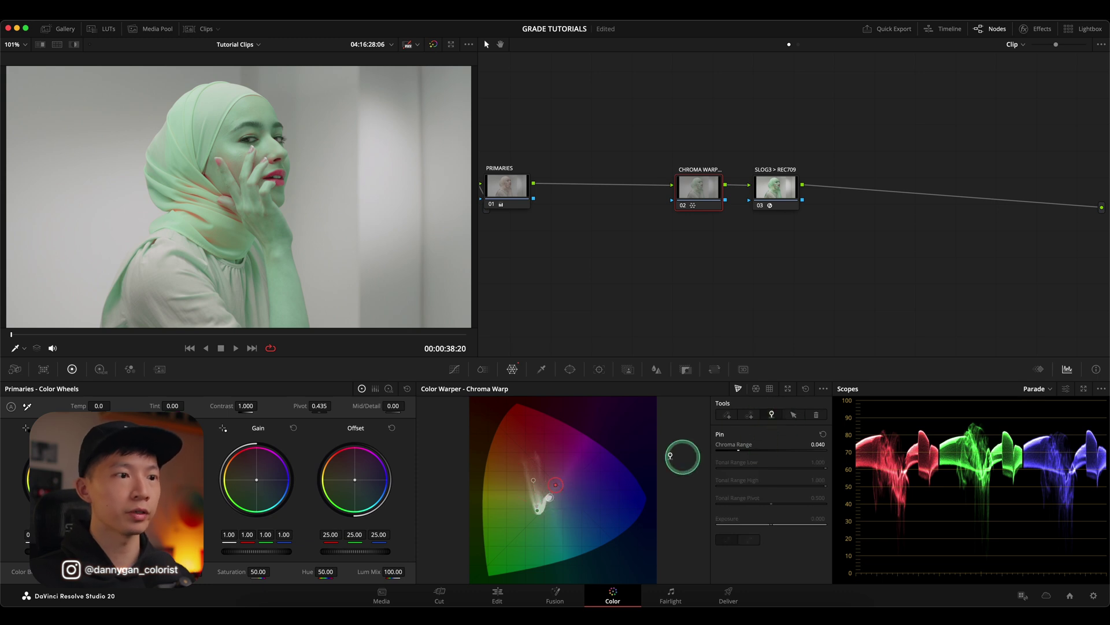
click(547, 502)
click(550, 495)
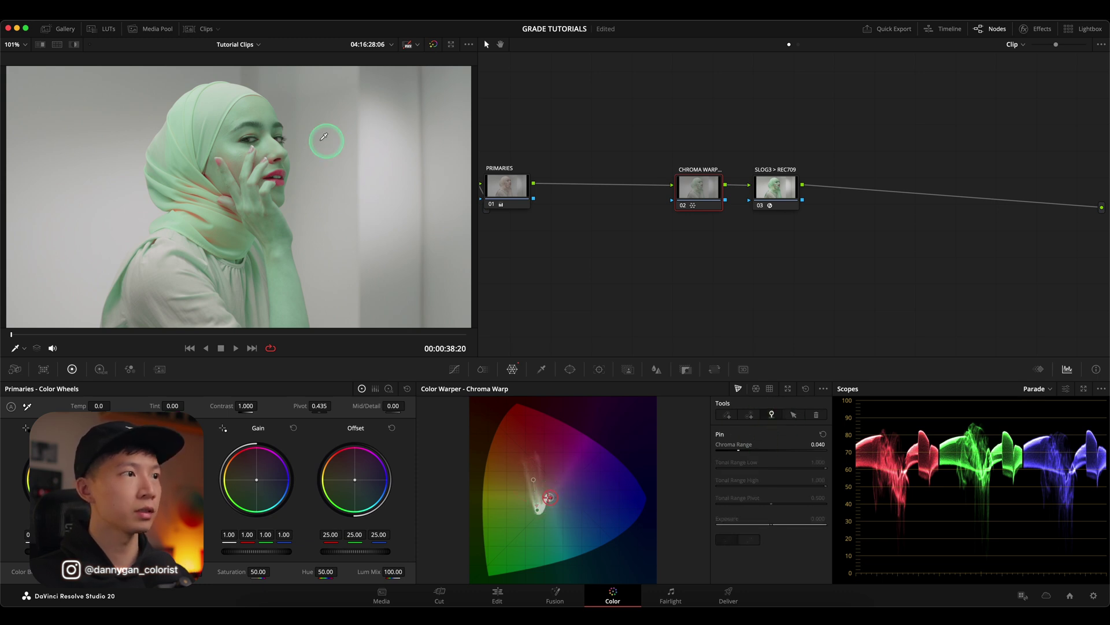
scroll(252, 174, up, 2)
scroll(256, 178, up, 2)
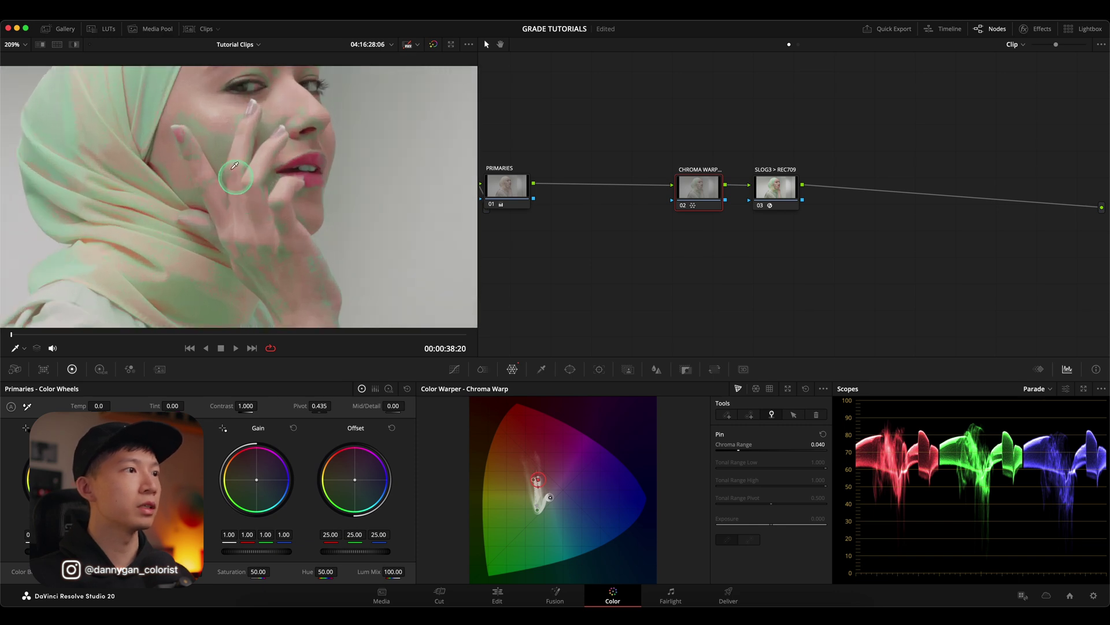
scroll(262, 182, up, 2)
scroll(261, 183, up, 2)
key(shift+z)
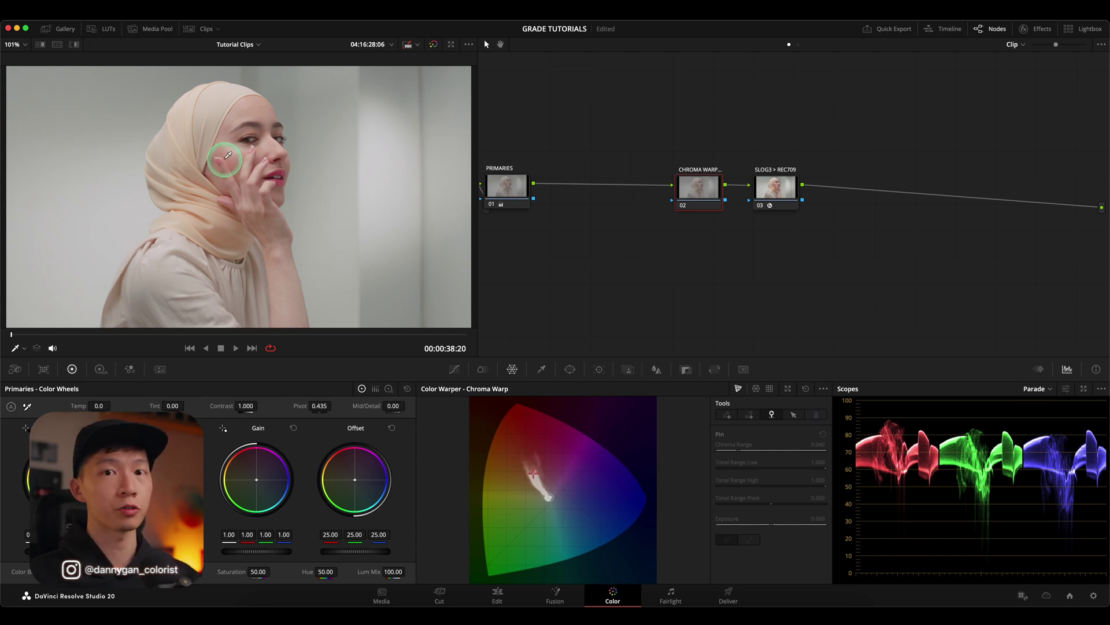
- Open Magic Mask and click the hijab to start a mask
click(629, 368)
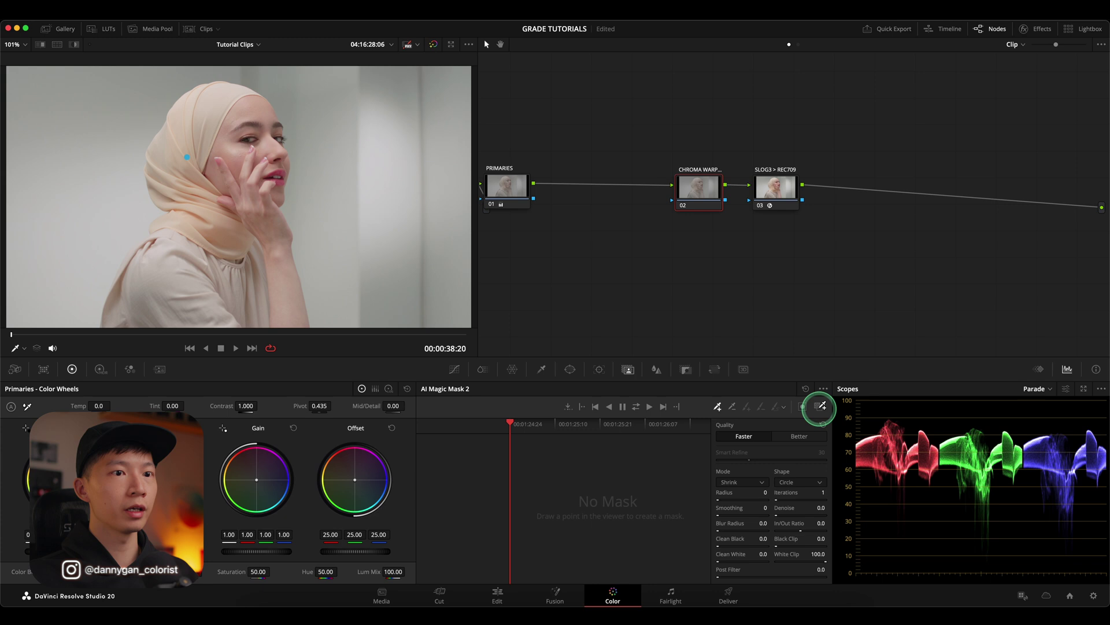
click(817, 406)
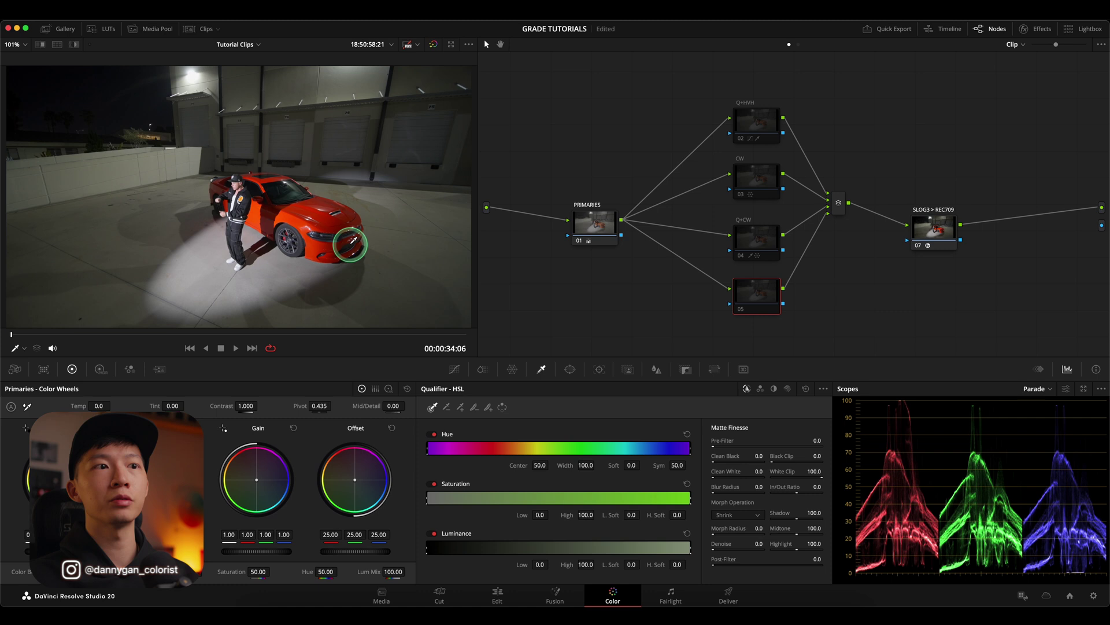
- Re-enable the CW node, show its Chroma Warp, and play the clip to check the blue car
click(757, 185)
click(743, 196)
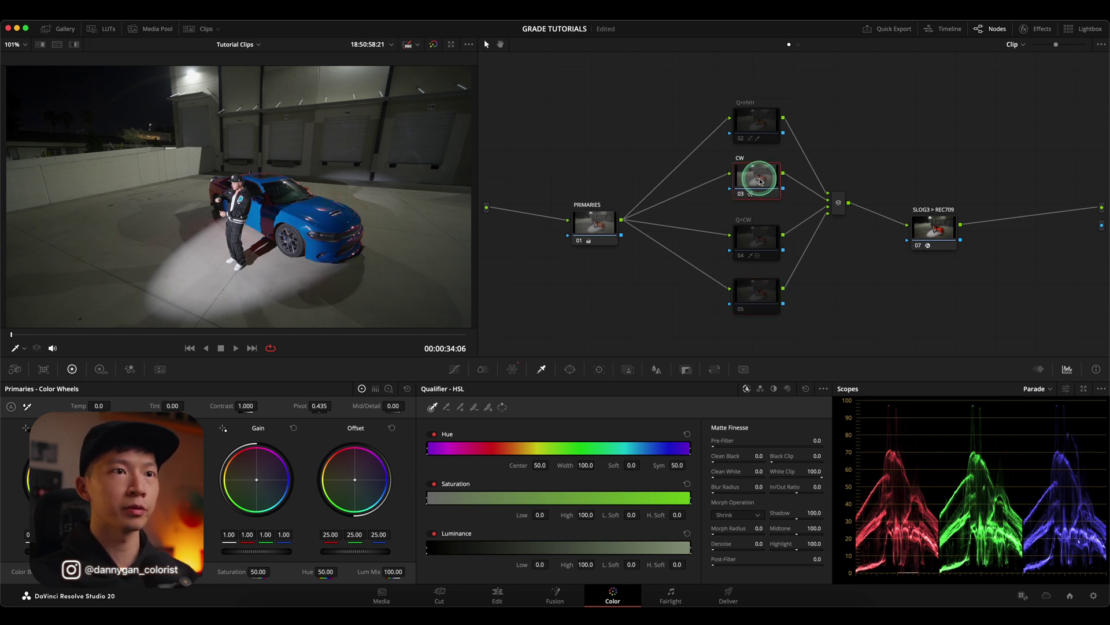
click(512, 369)
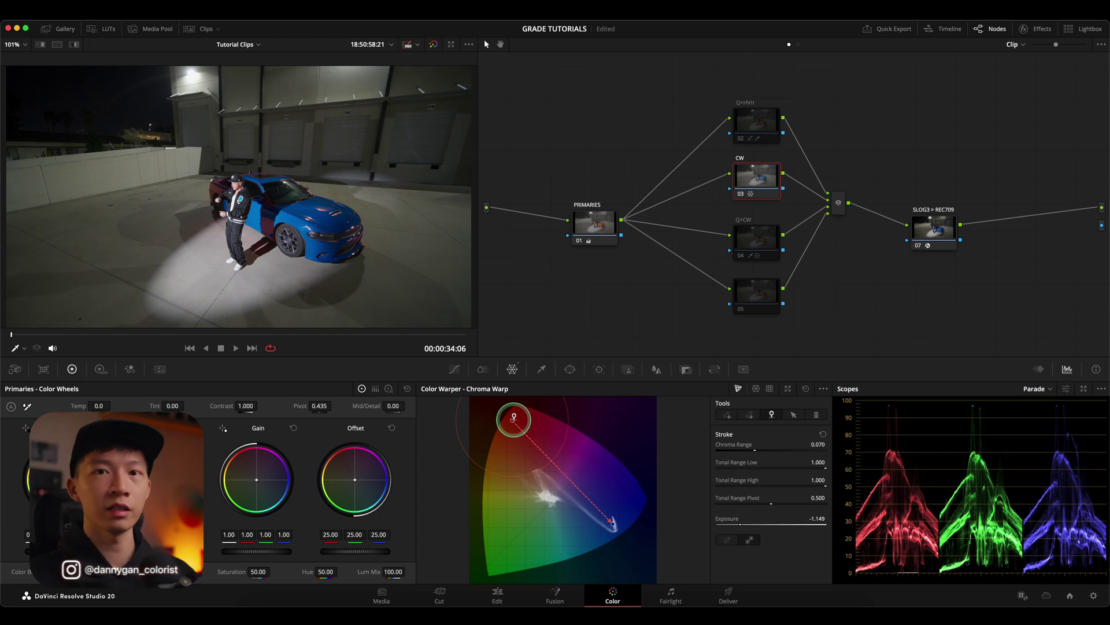
scroll(380, 263, up, 2)
scroll(313, 226, up, 2)
scroll(277, 226, up, 2)
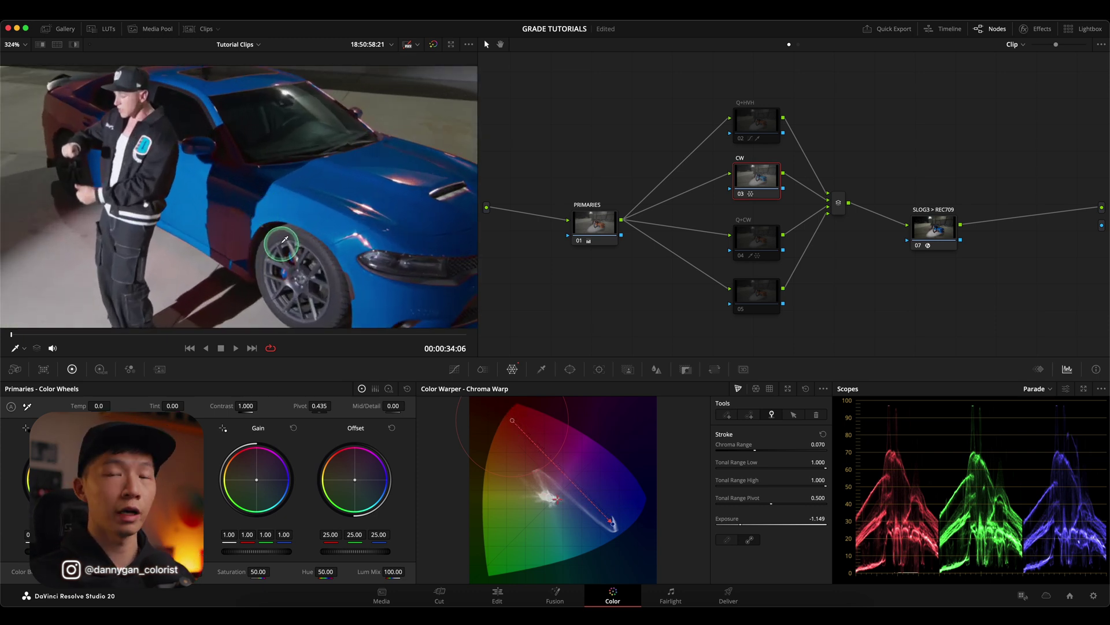
scroll(286, 156, up, 1)
scroll(333, 217, up, 1)
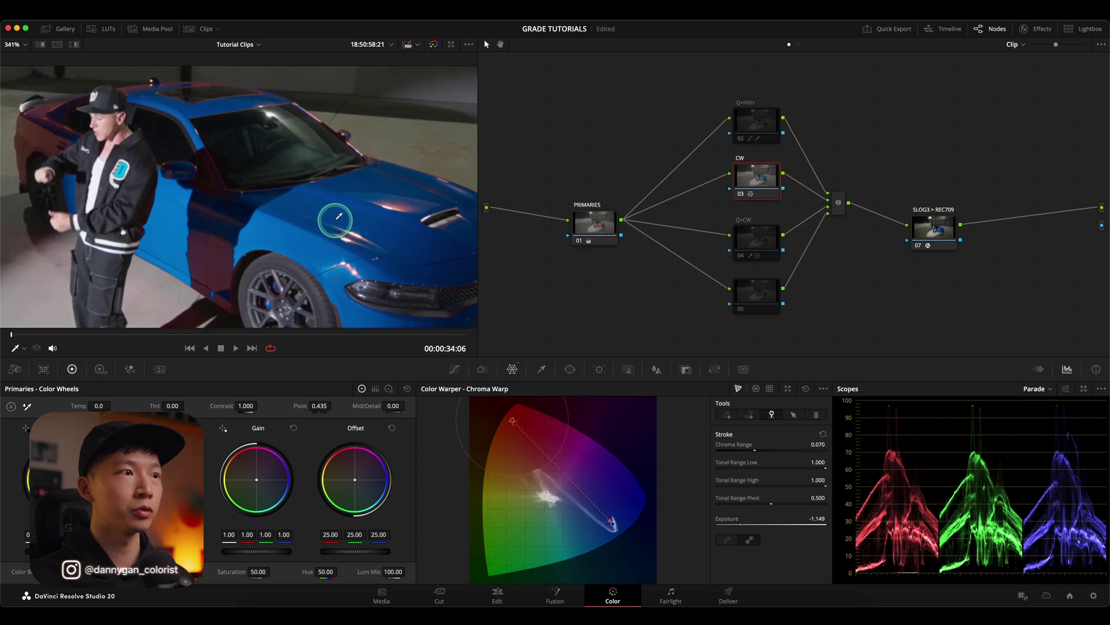
scroll(381, 234, up, 1)
key(space)
scroll(347, 253, up, 3)
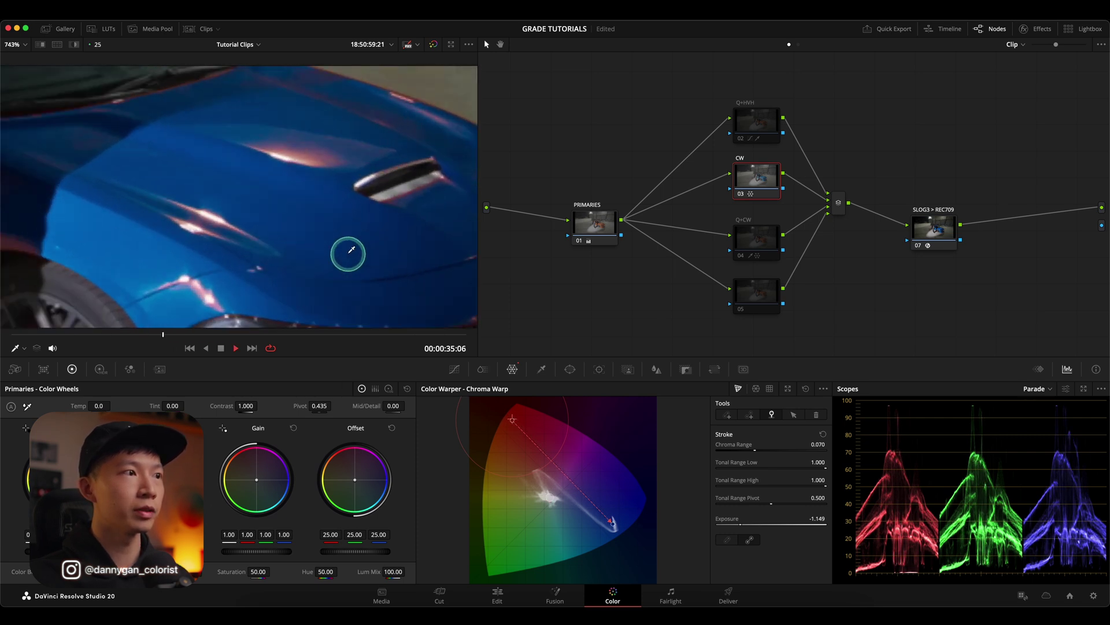
key(space)
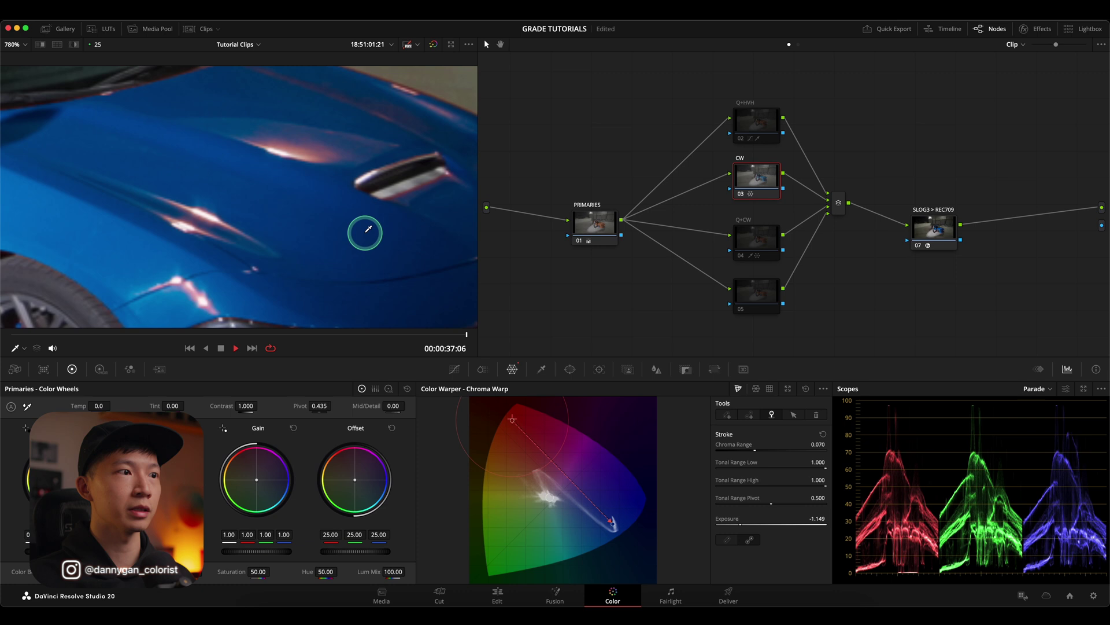
scroll(346, 218, down, 1)
scroll(344, 209, down, 2)
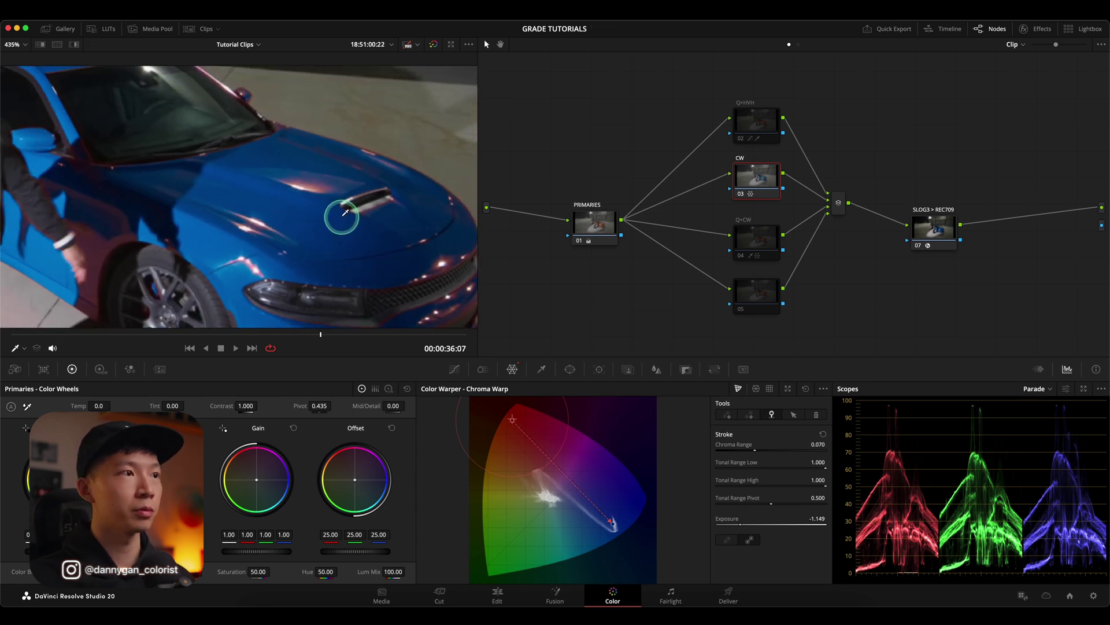
scroll(341, 221, down, 2)
scroll(338, 224, down, 2)
scroll(247, 175, up, 2)
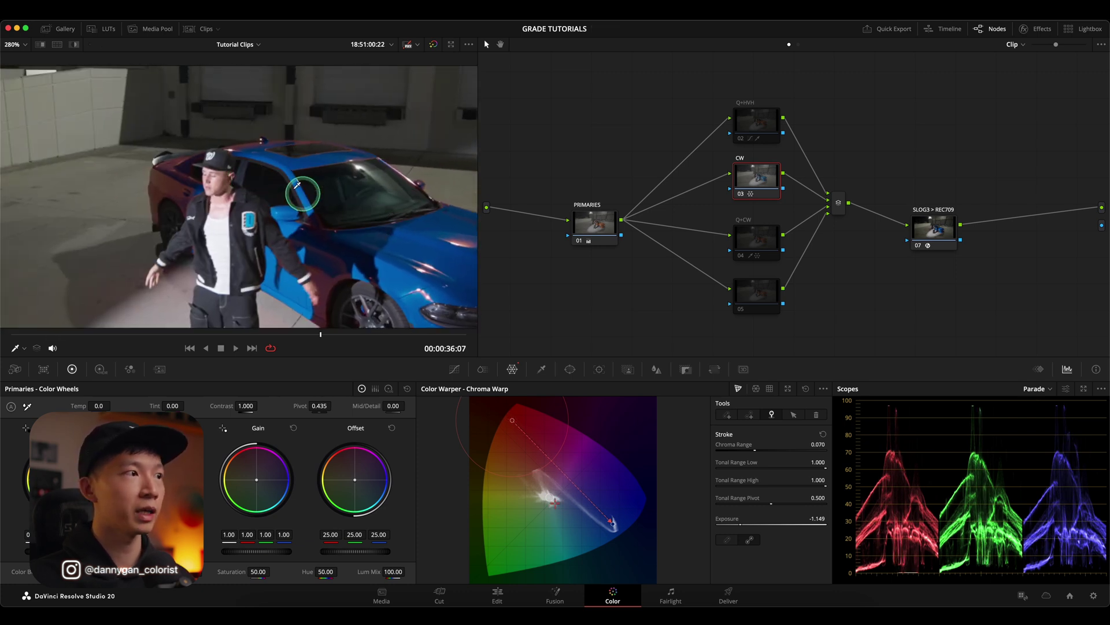
scroll(174, 179, up, 2)
scroll(179, 178, up, 2)
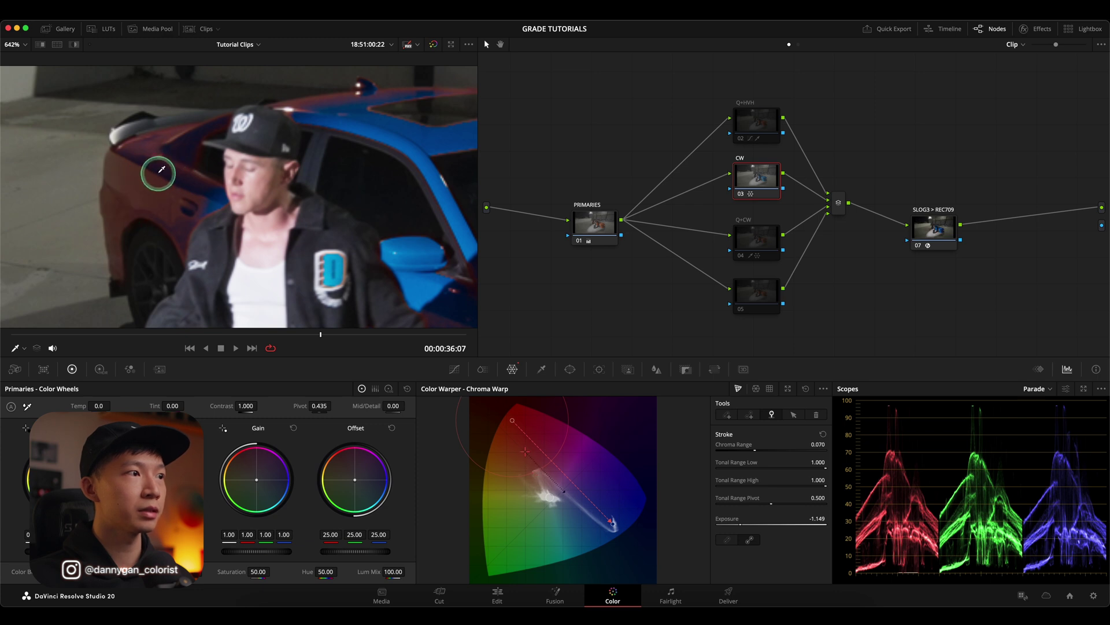
scroll(321, 217, up, 1)
scroll(321, 215, up, 1)
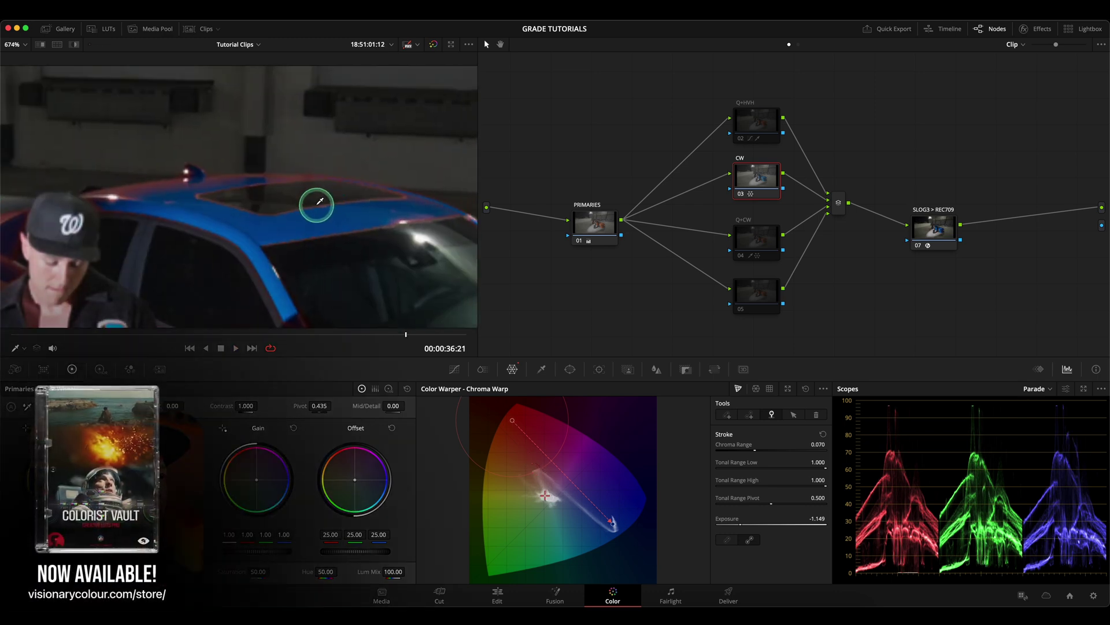
scroll(317, 199, up, 1)
scroll(316, 169, down, 1)
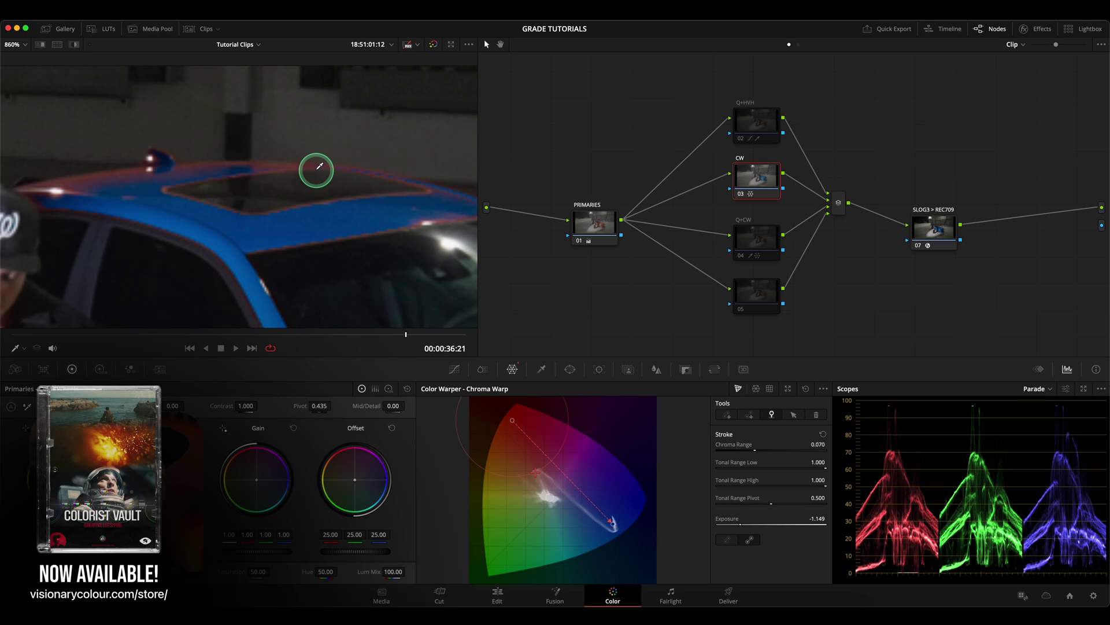
scroll(323, 181, down, 1)
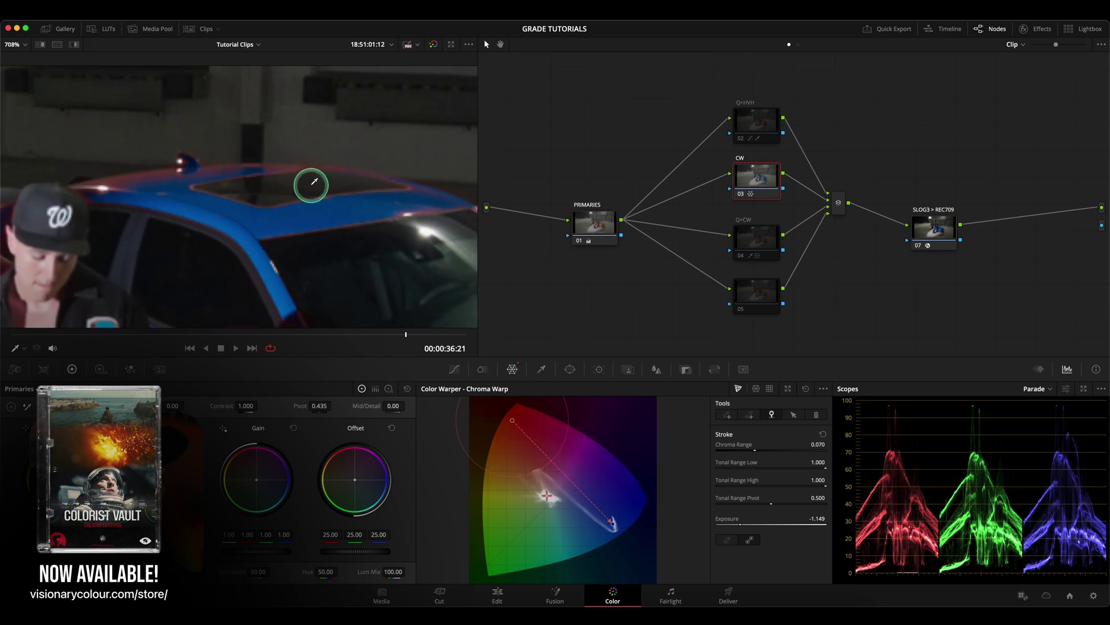
scroll(310, 186, up, 1)
scroll(261, 203, down, 1)
scroll(268, 232, down, 1)
scroll(209, 242, up, 1)
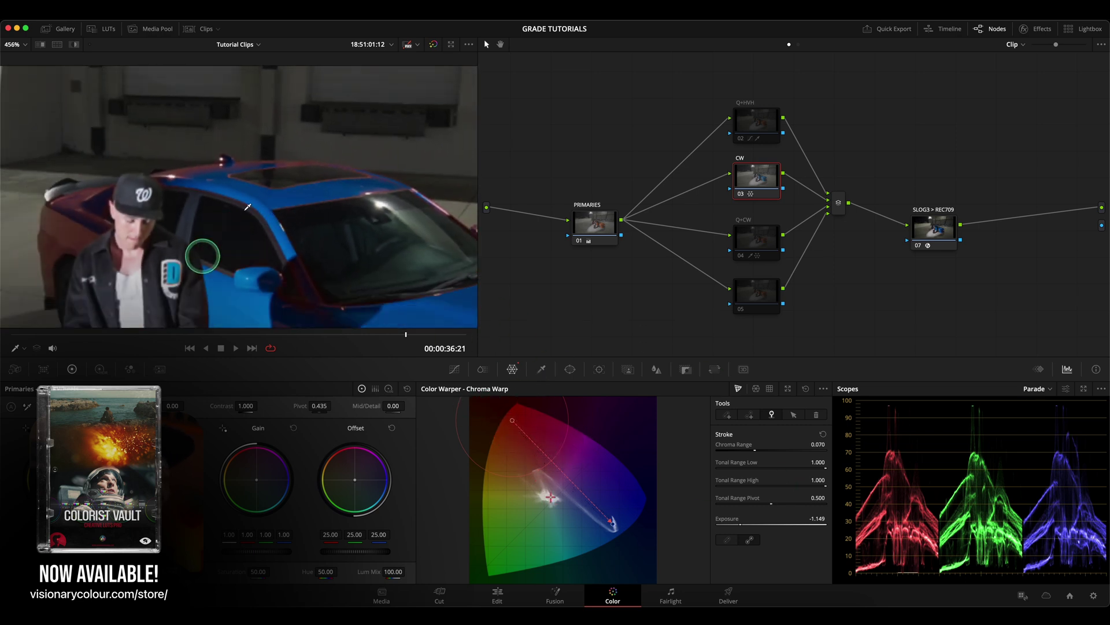
scroll(210, 198, up, 1)
scroll(402, 168, down, 1)
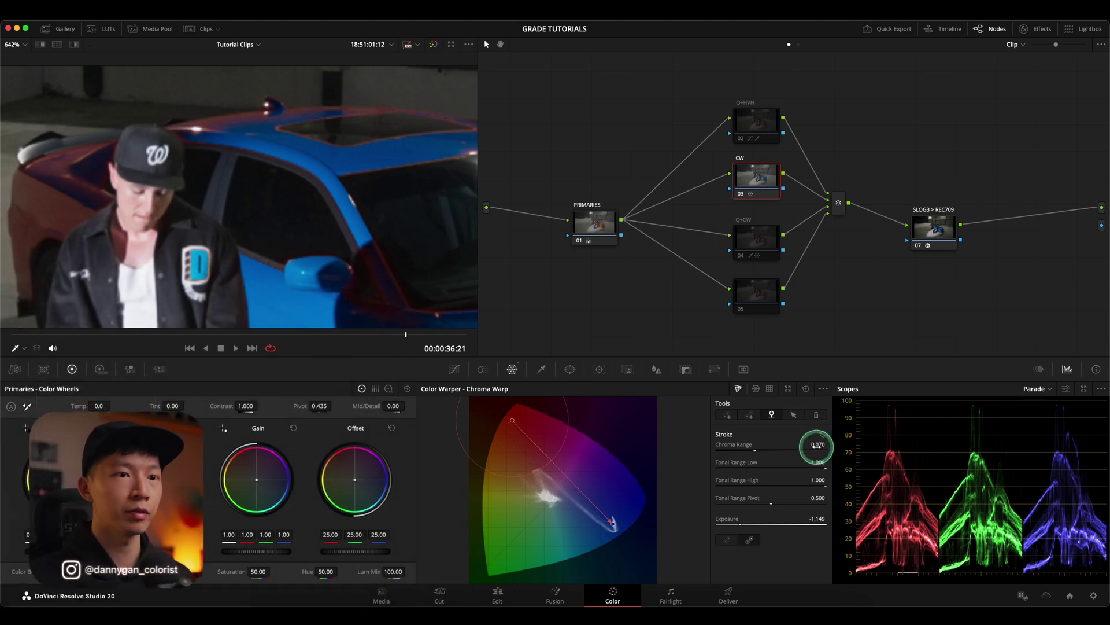
- Raise the CW stroke's Chroma Range from about 0.092 to 0.112
right_click(1064, 453)
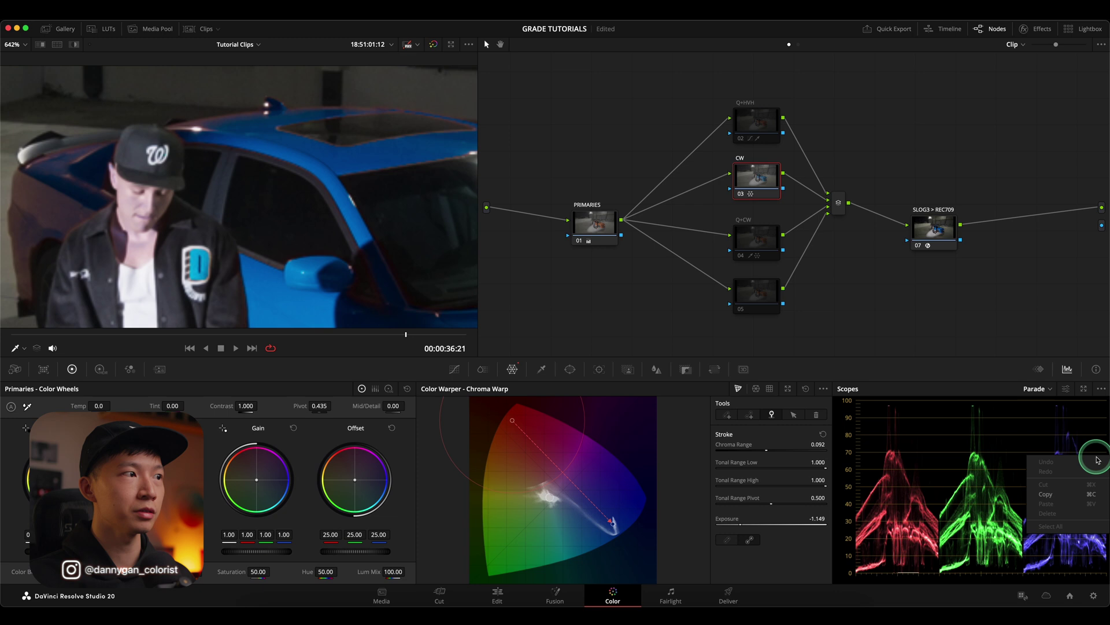
click(818, 444)
click(90, 180)
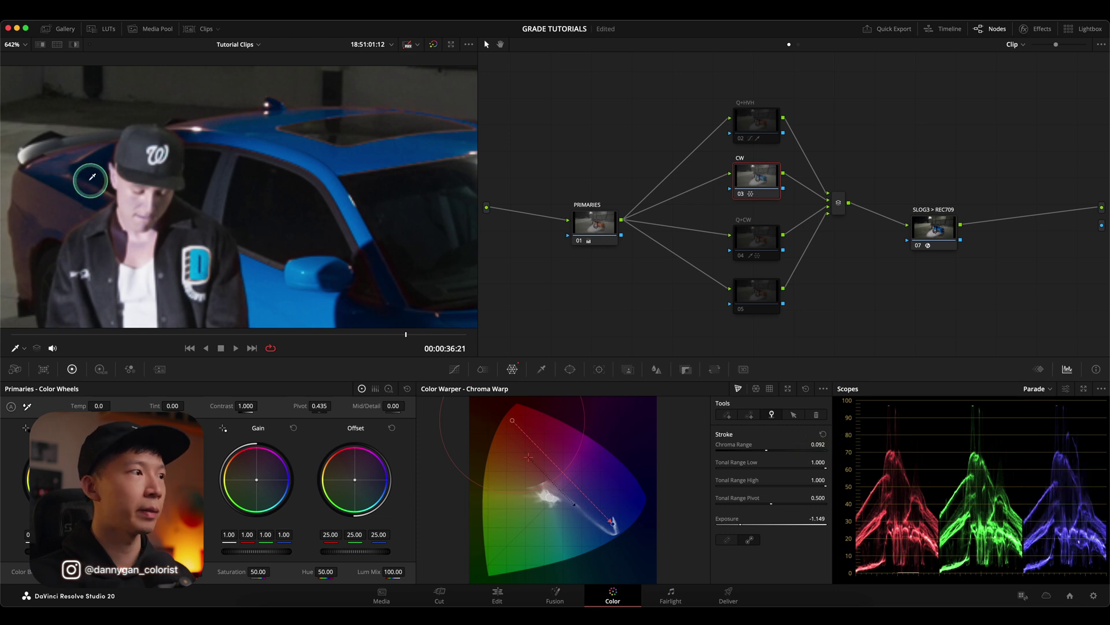
drag(793, 446, 985, 449)
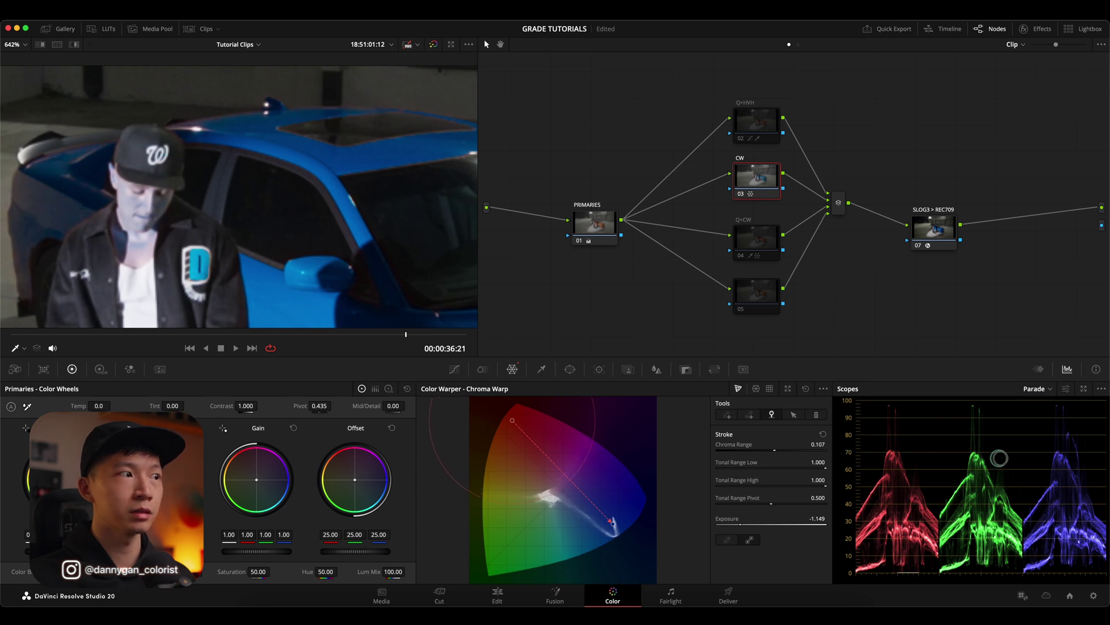
drag(1005, 460, 1059, 466)
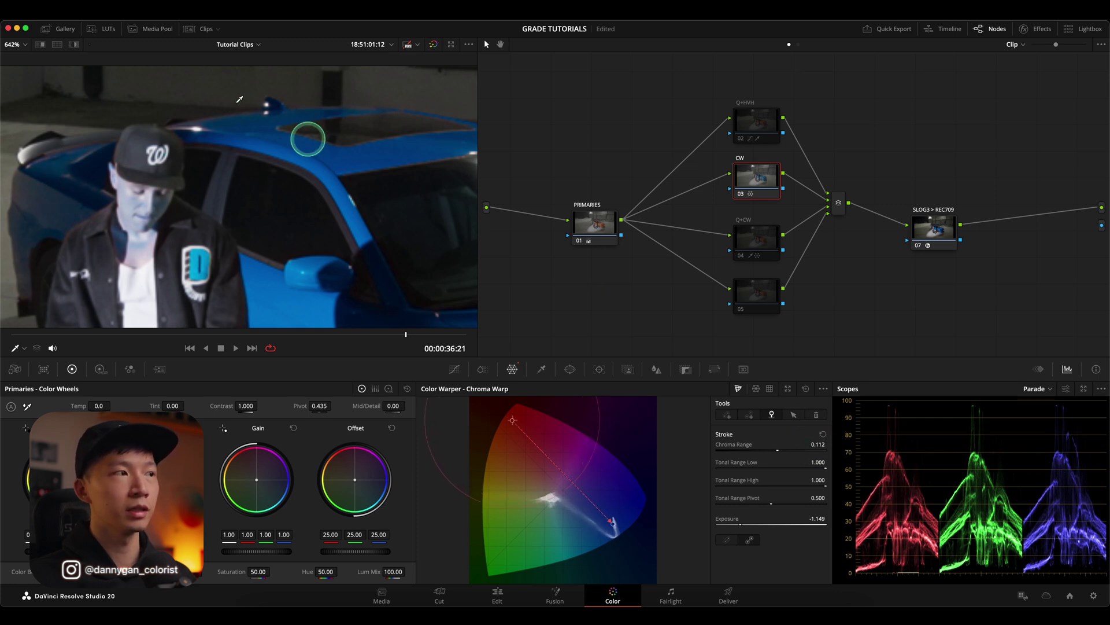
scroll(248, 143, down, 2)
scroll(268, 185, down, 2)
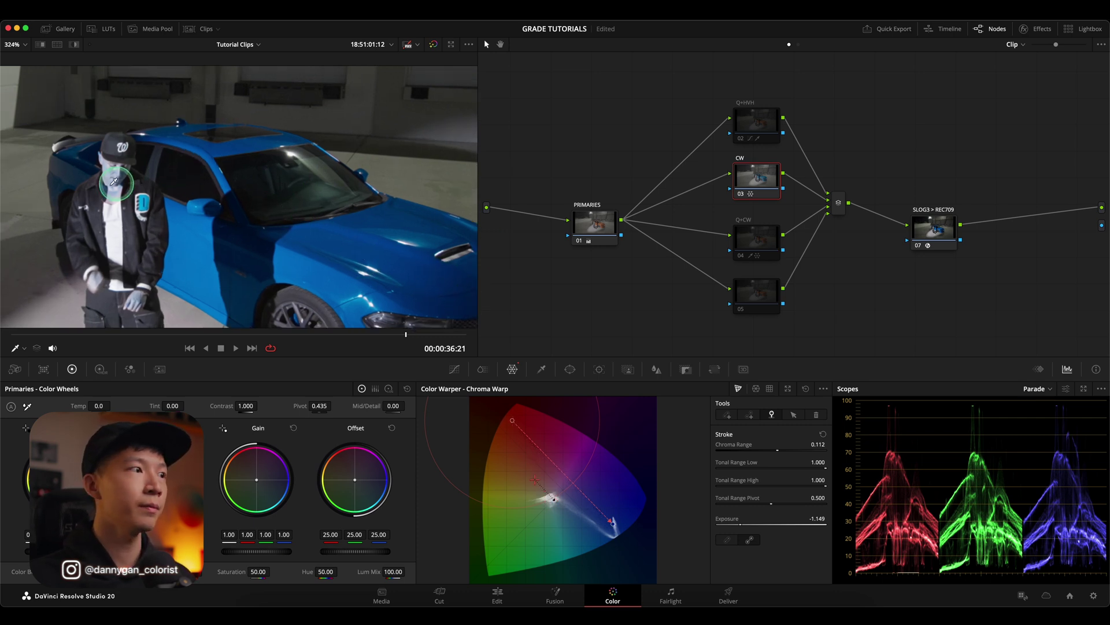
scroll(263, 195, up, 2)
scroll(235, 181, up, 1)
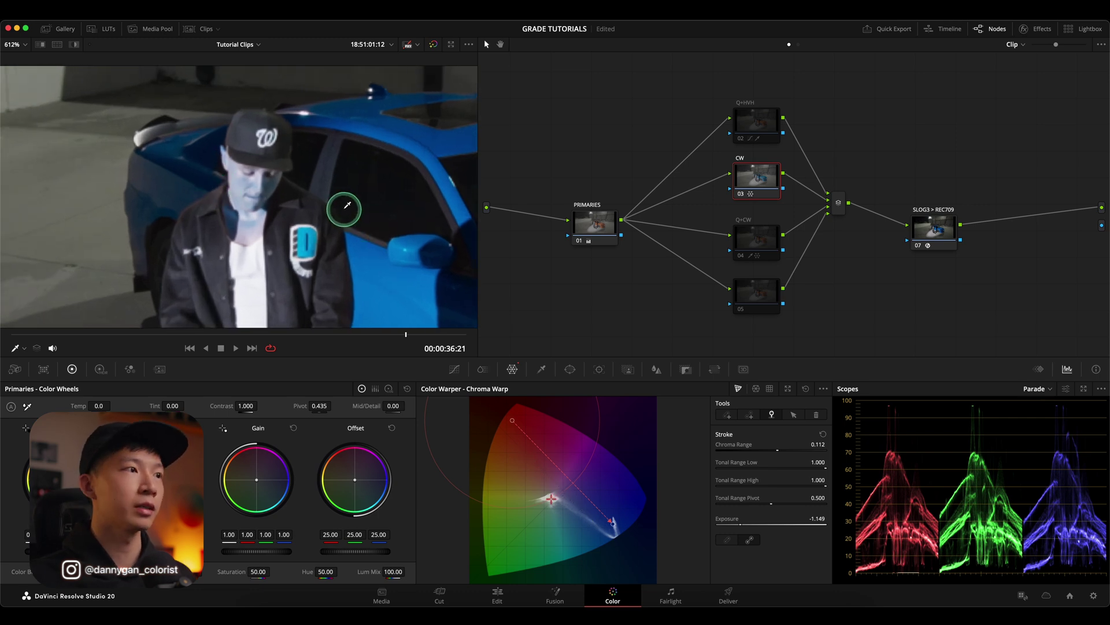
click(629, 374)
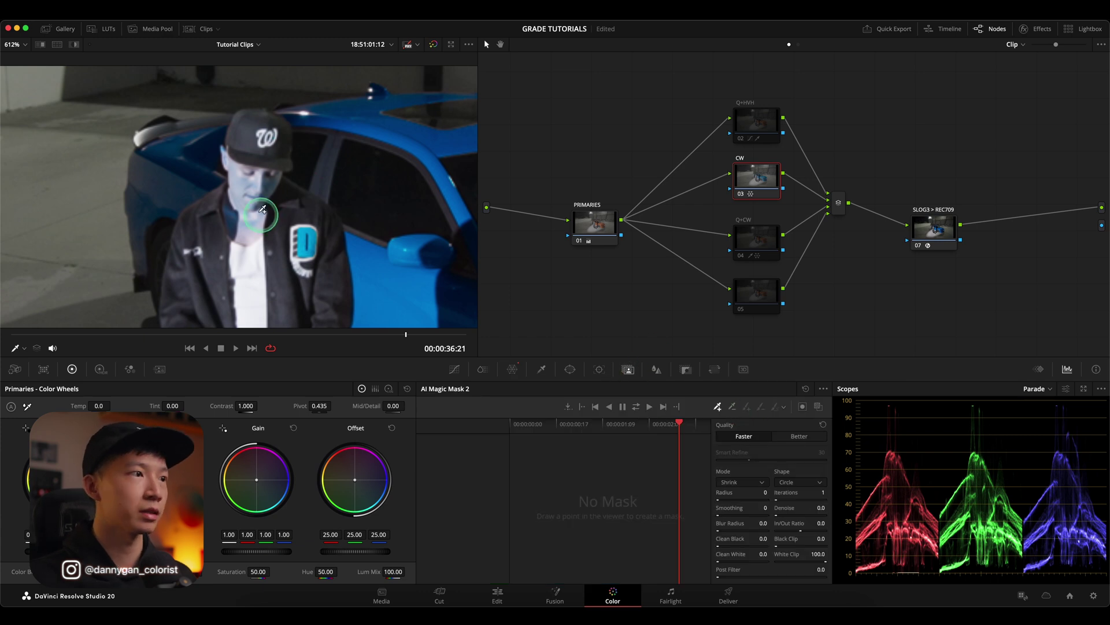
click(259, 178)
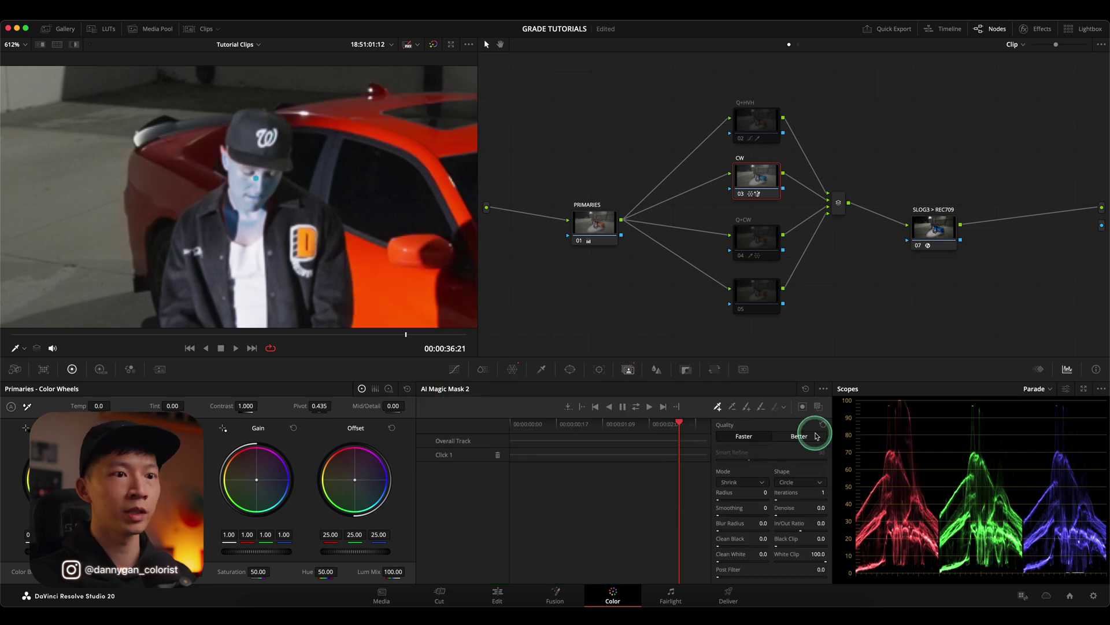
click(802, 408)
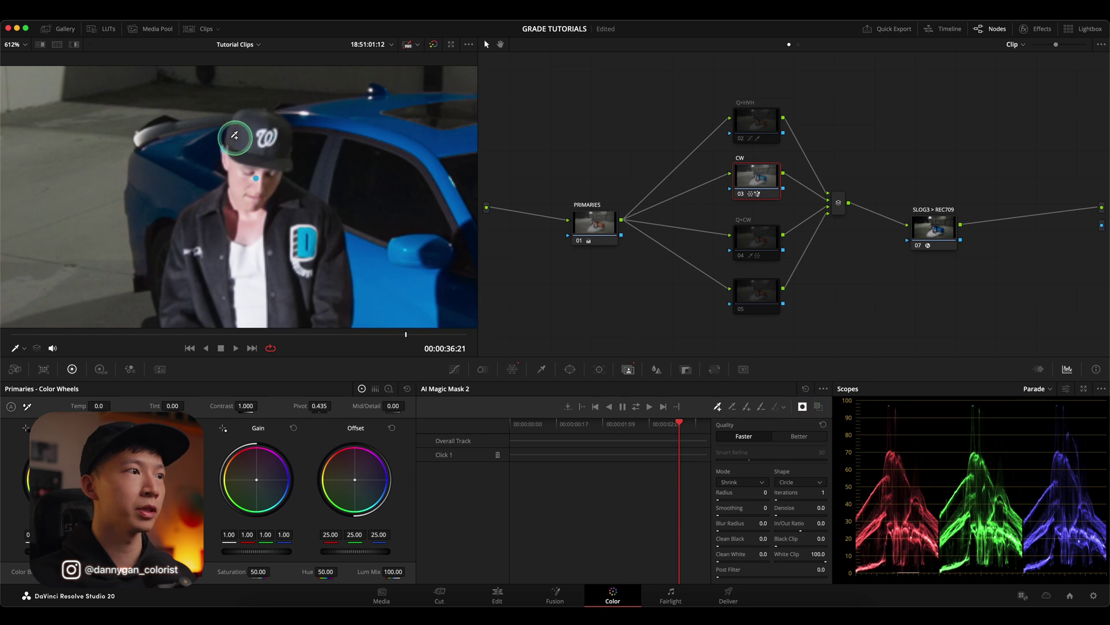
scroll(217, 152, down, 3)
scroll(162, 174, down, 3)
scroll(161, 174, down, 3)
scroll(350, 208, down, 2)
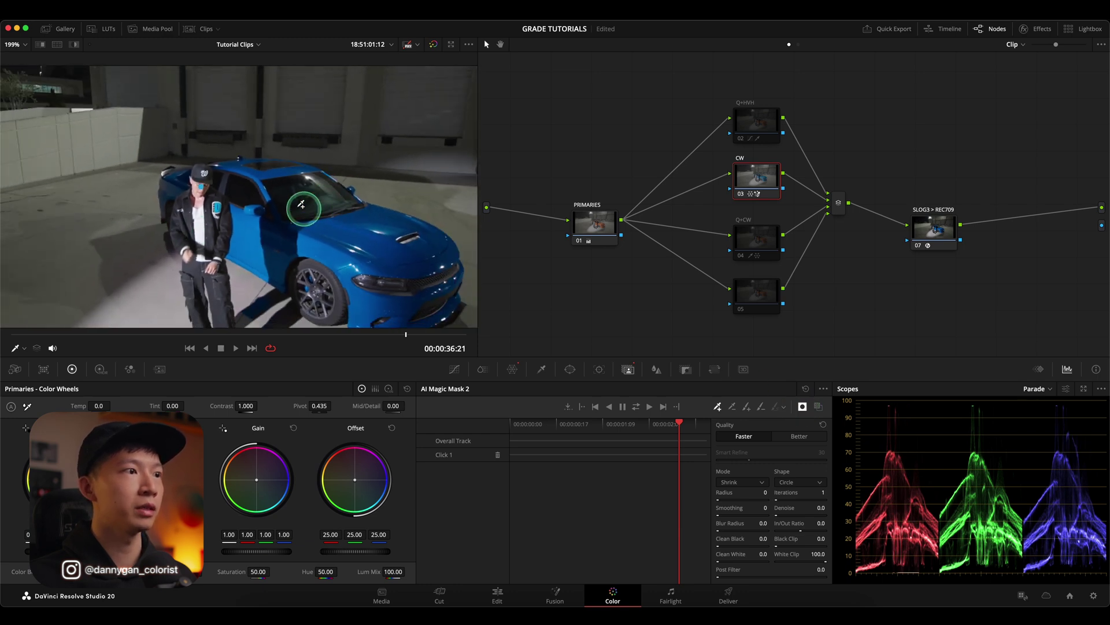
scroll(325, 256, down, 3)
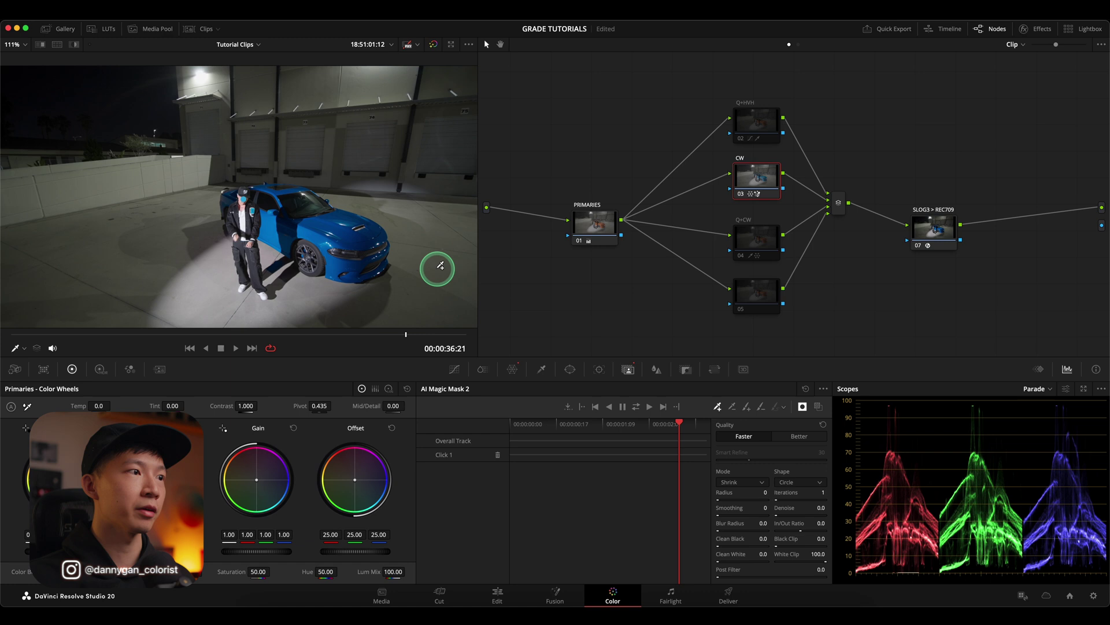
scroll(292, 254, up, 3)
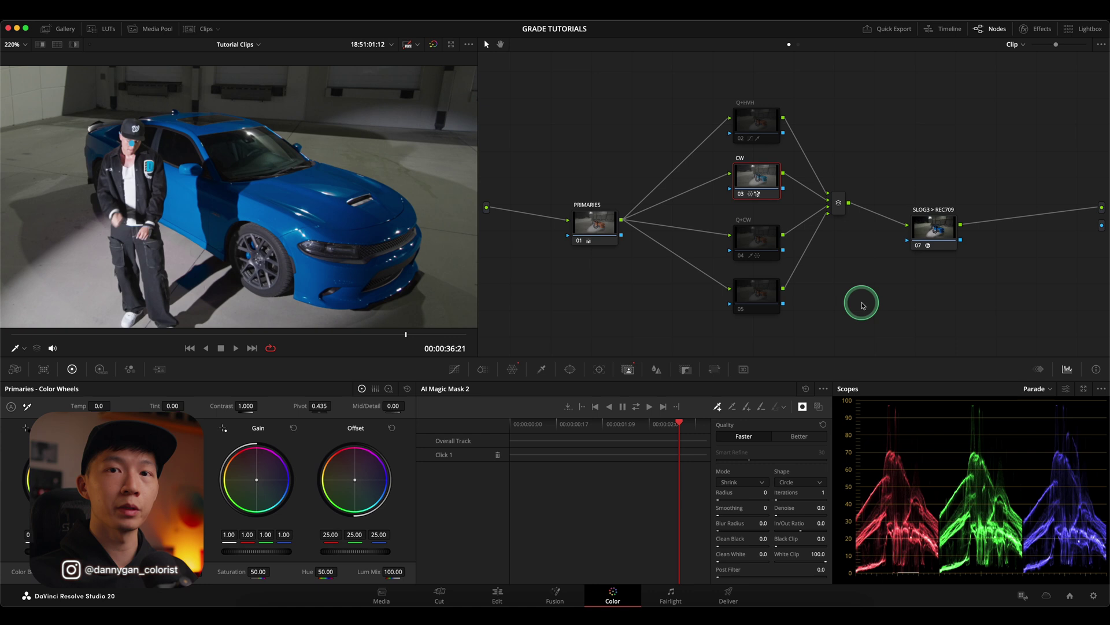
scroll(347, 217, up, 2)
scroll(302, 189, up, 2)
scroll(334, 168, up, 2)
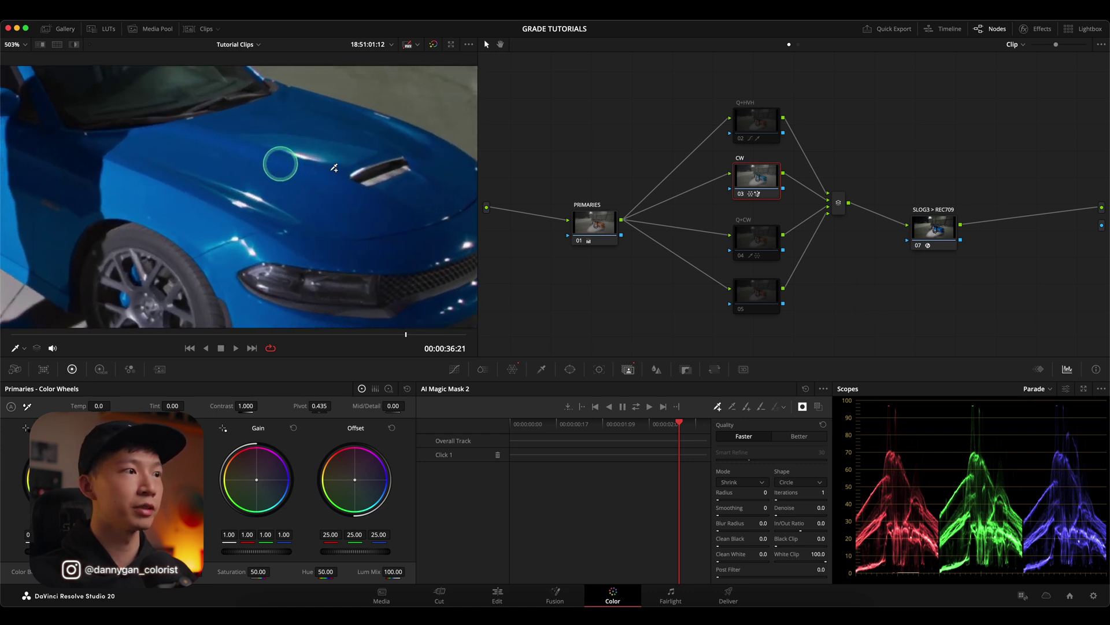
scroll(330, 187, down, 1)
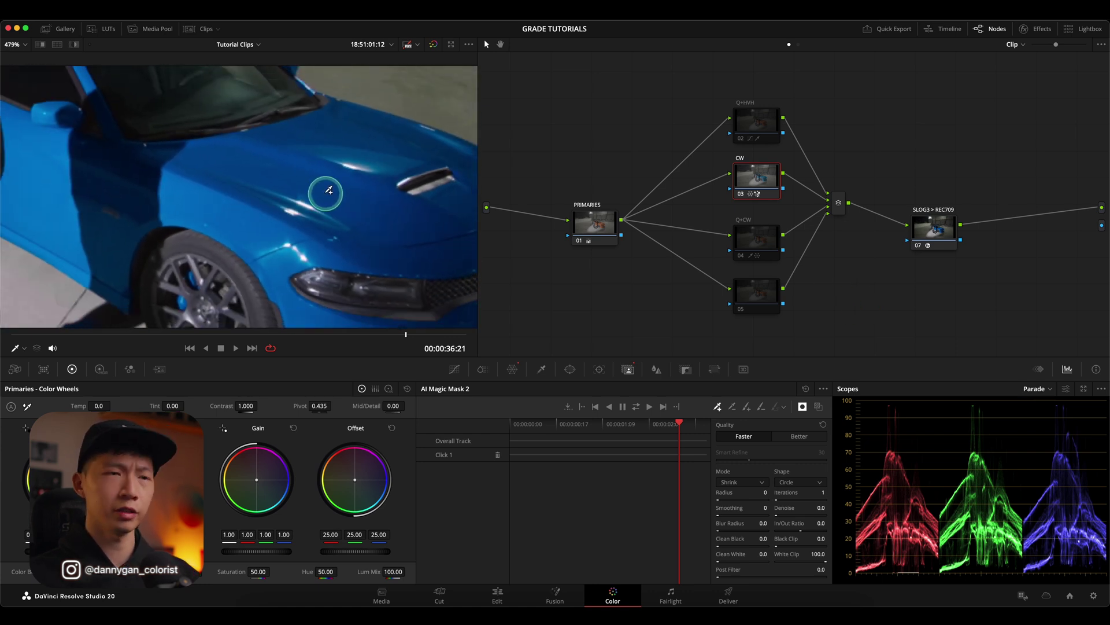
click(744, 195)
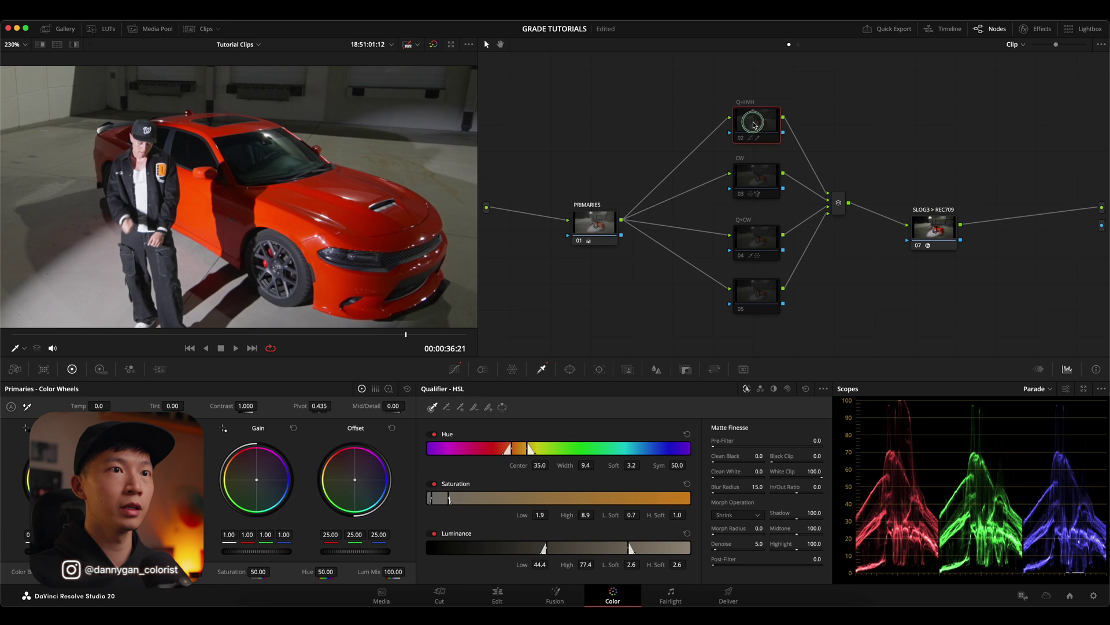
- Toggle the Q+HVH node on and off to compare the blue and orange car
click(743, 139)
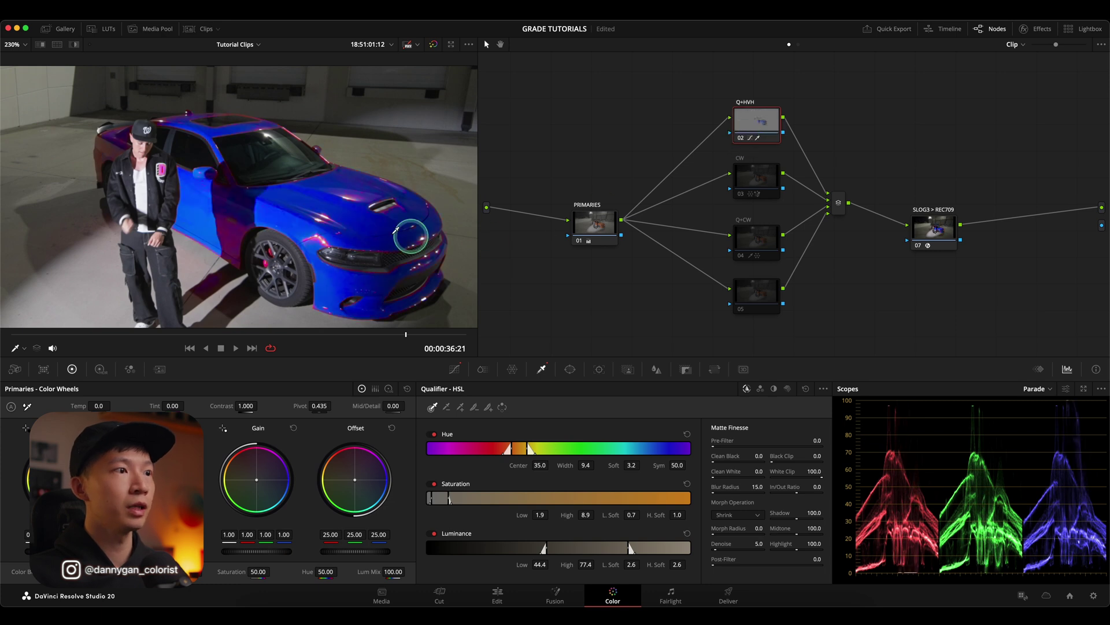
scroll(409, 240, up, 3)
scroll(281, 246, up, 1)
click(740, 138)
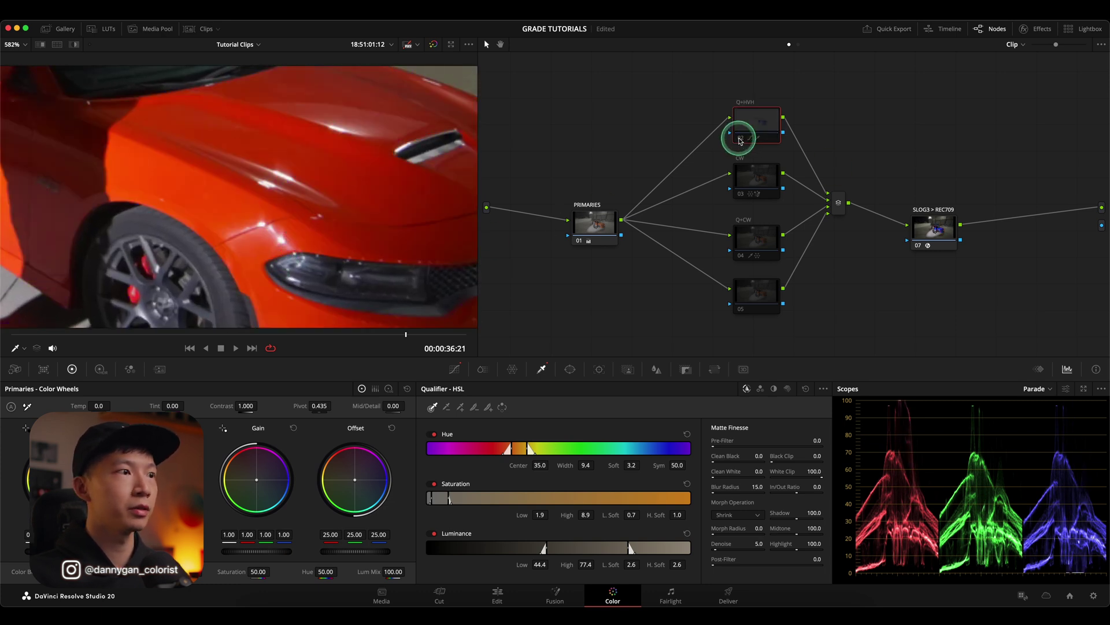
click(739, 140)
scroll(346, 198, down, 2)
scroll(347, 199, down, 2)
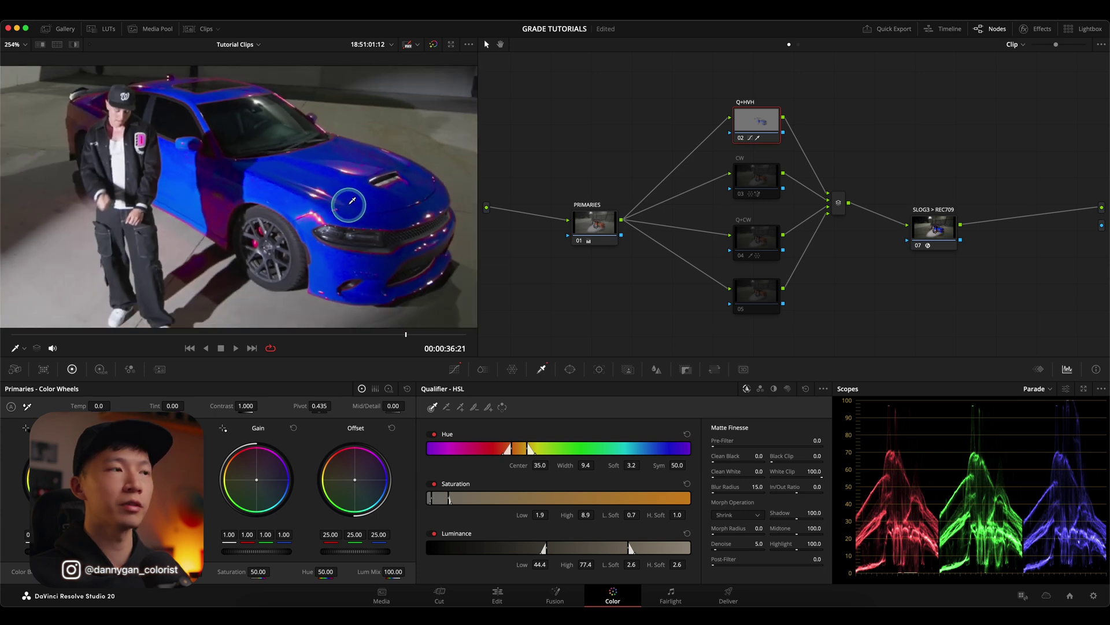
scroll(348, 197, down, 1)
scroll(349, 196, up, 1)
click(751, 142)
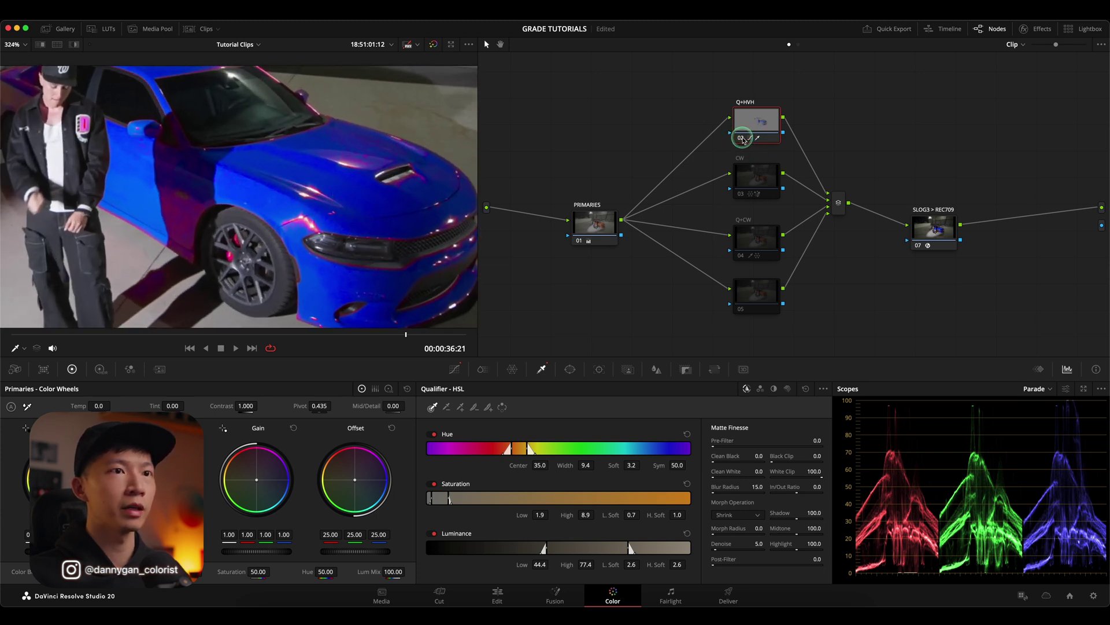
click(740, 163)
click(742, 124)
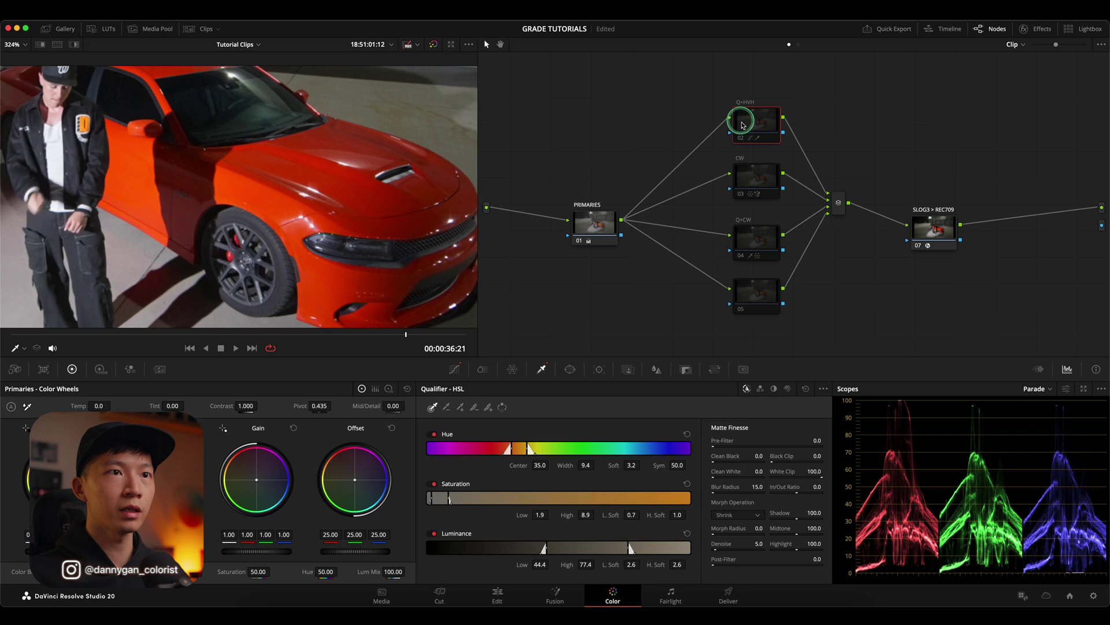
click(742, 142)
- Reshape the Hue vs Hue falloff beside the orange peak and check it with Highlight
click(454, 369)
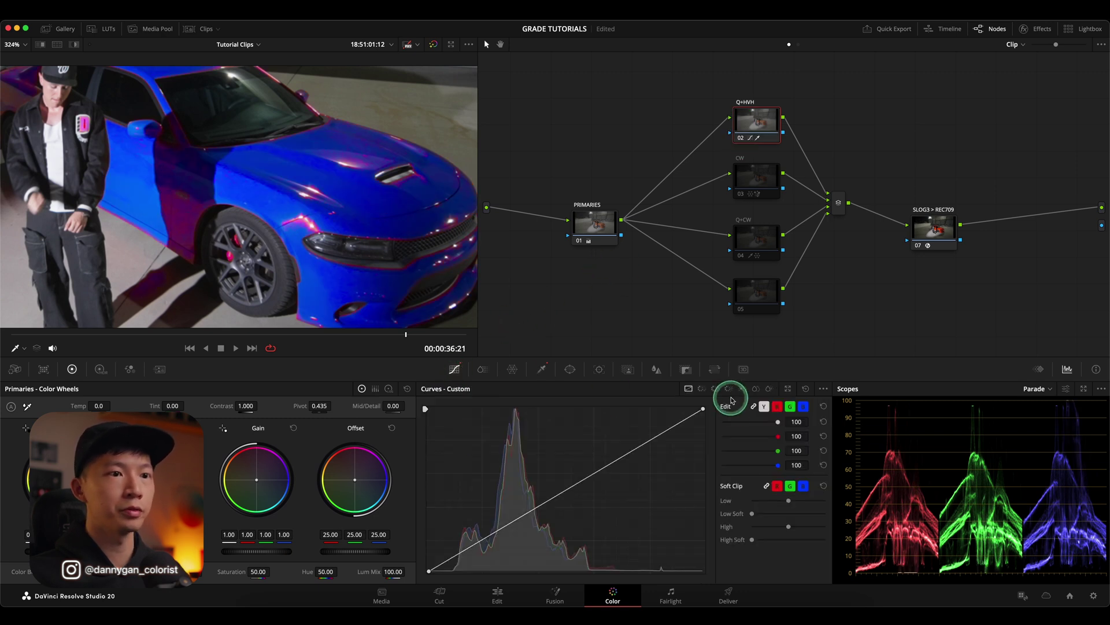
click(703, 390)
click(480, 481)
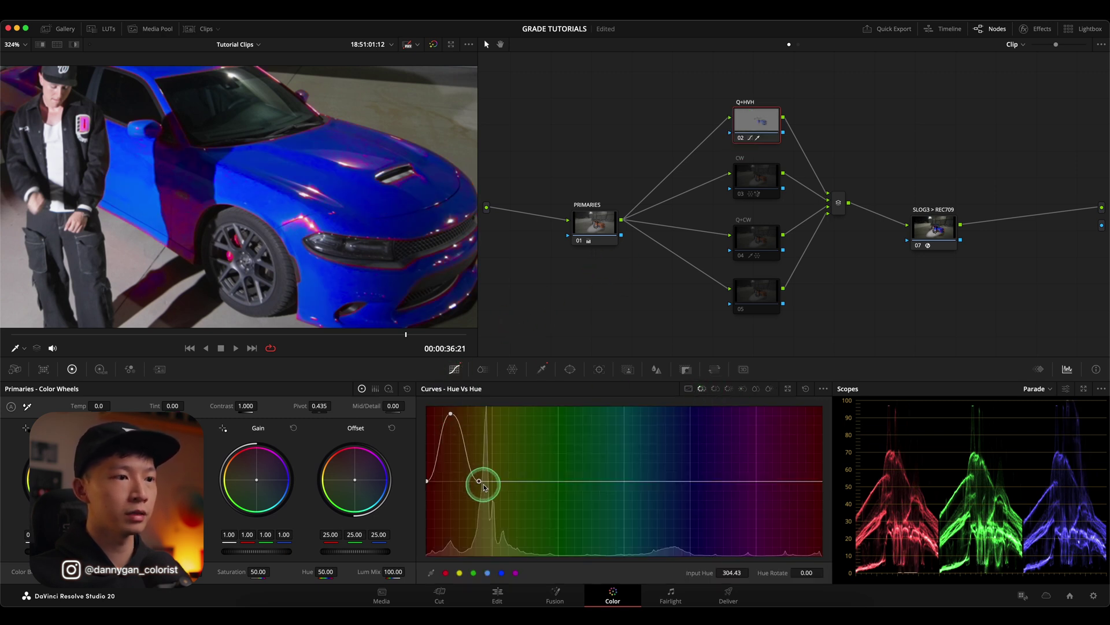
drag(480, 482, 515, 483)
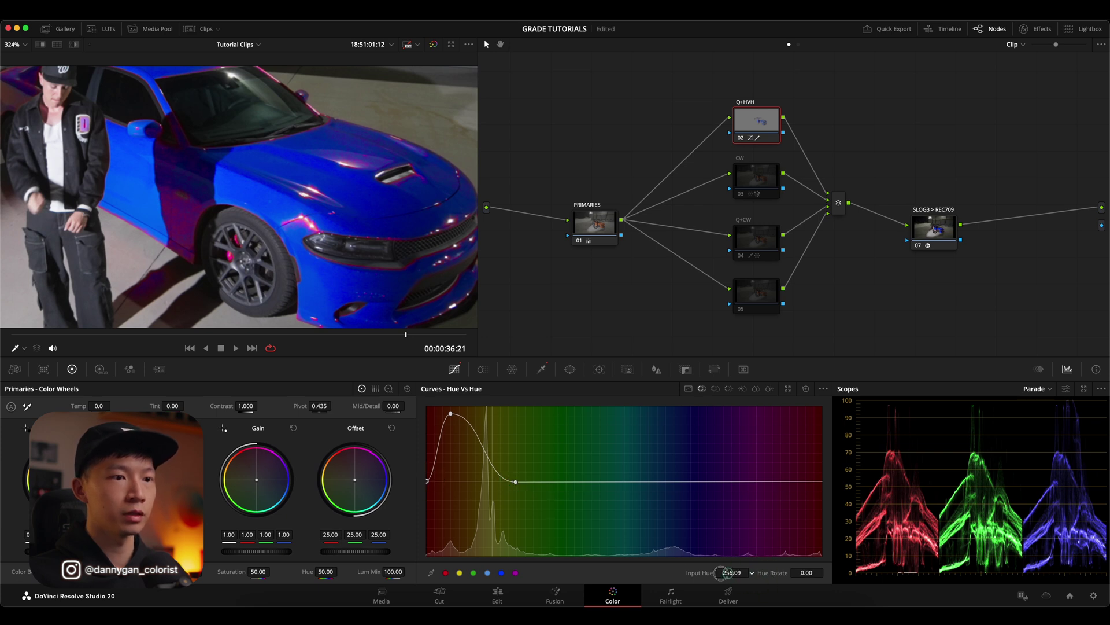
scroll(335, 240, up, 2)
scroll(360, 230, up, 3)
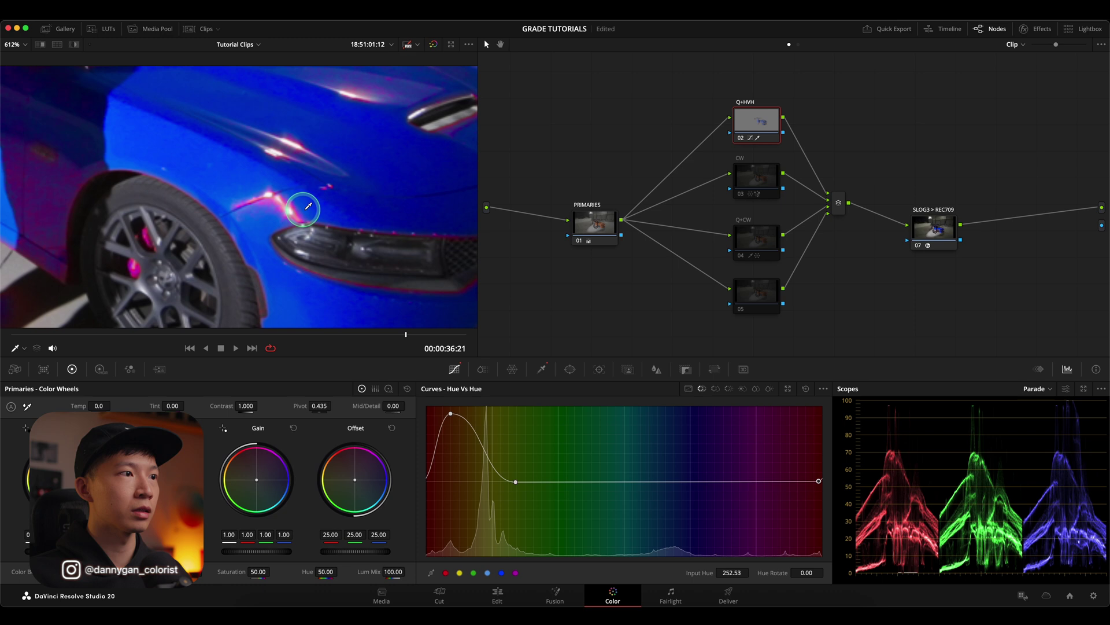
scroll(301, 217, down, 2)
scroll(238, 206, down, 2)
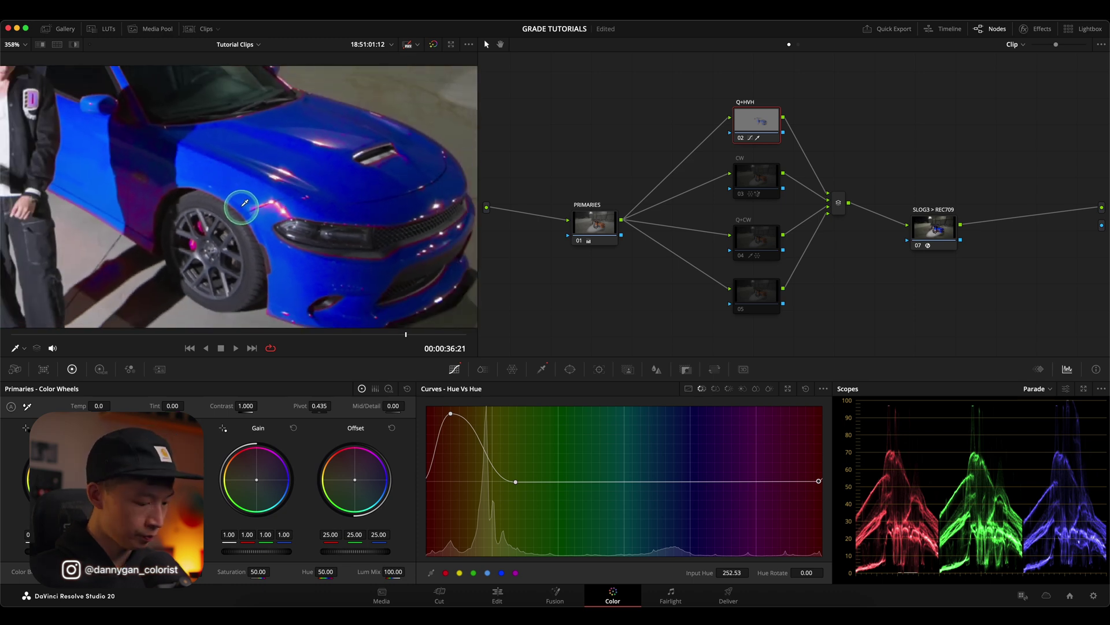
key(shift+h)
scroll(361, 210, down, 2)
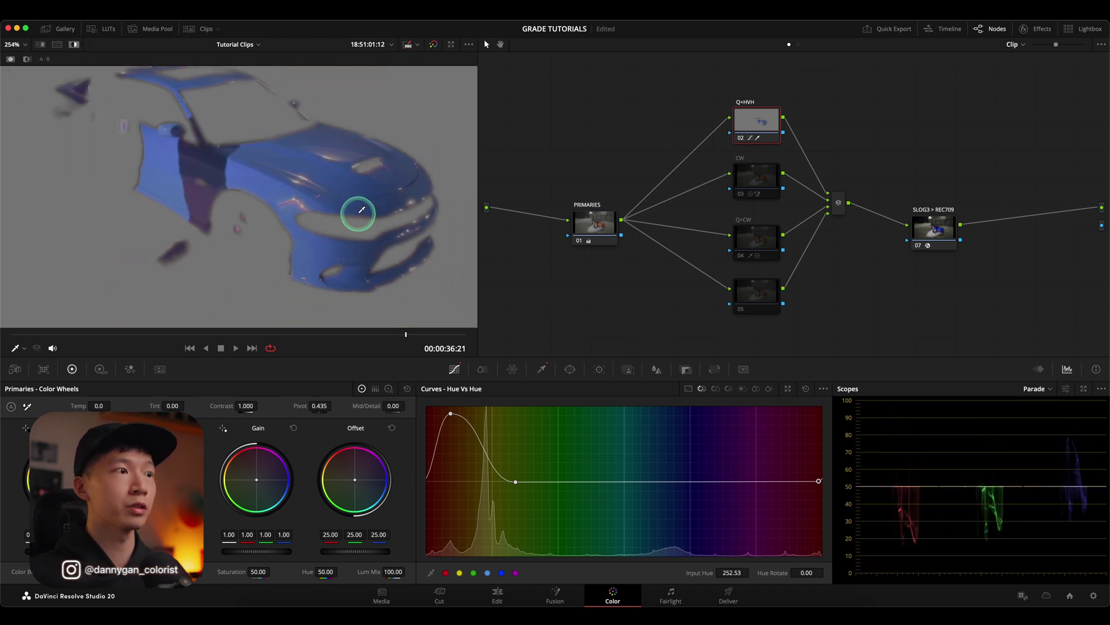
scroll(304, 199, up, 2)
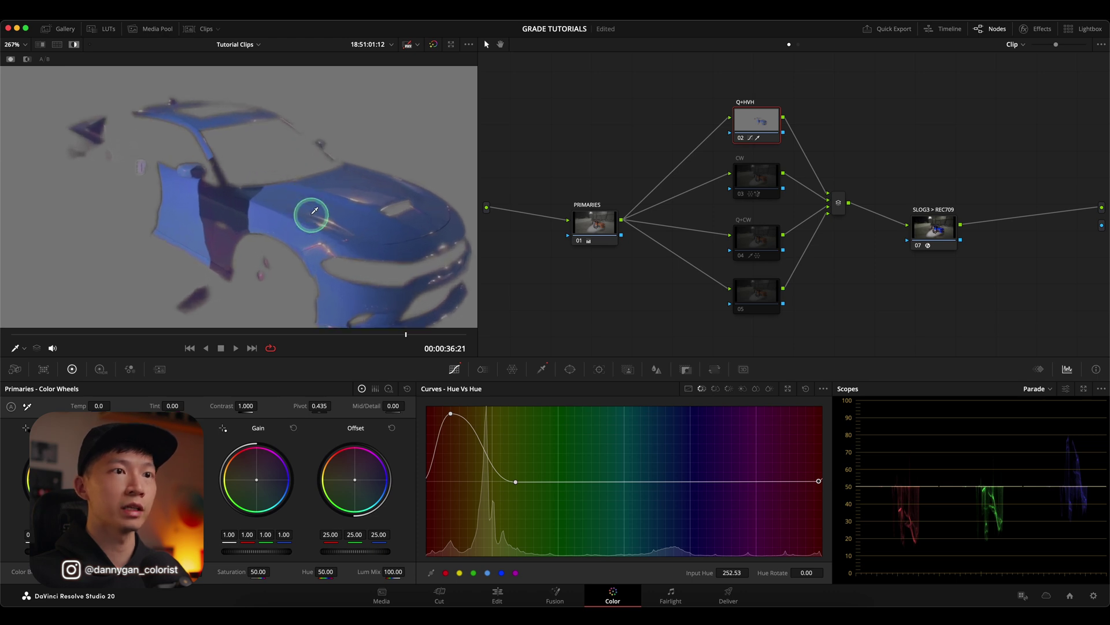
key(shift+h)
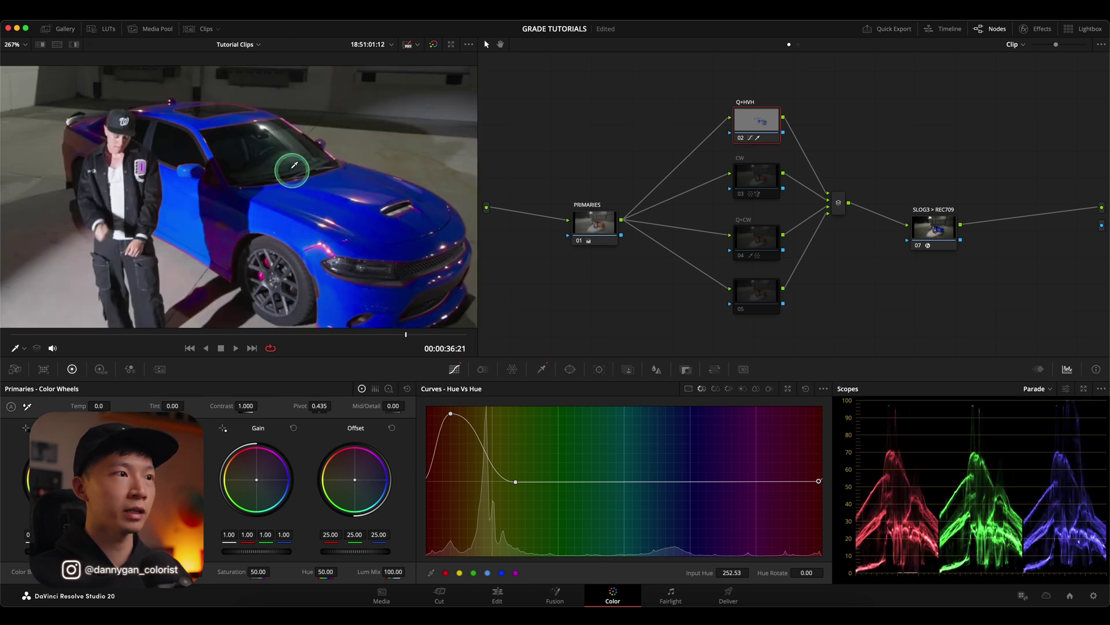
scroll(290, 166, down, 1)
- Disable Q+HVH, enable the Q+CW node 04, and preview its matte with Highlight
click(740, 139)
click(743, 224)
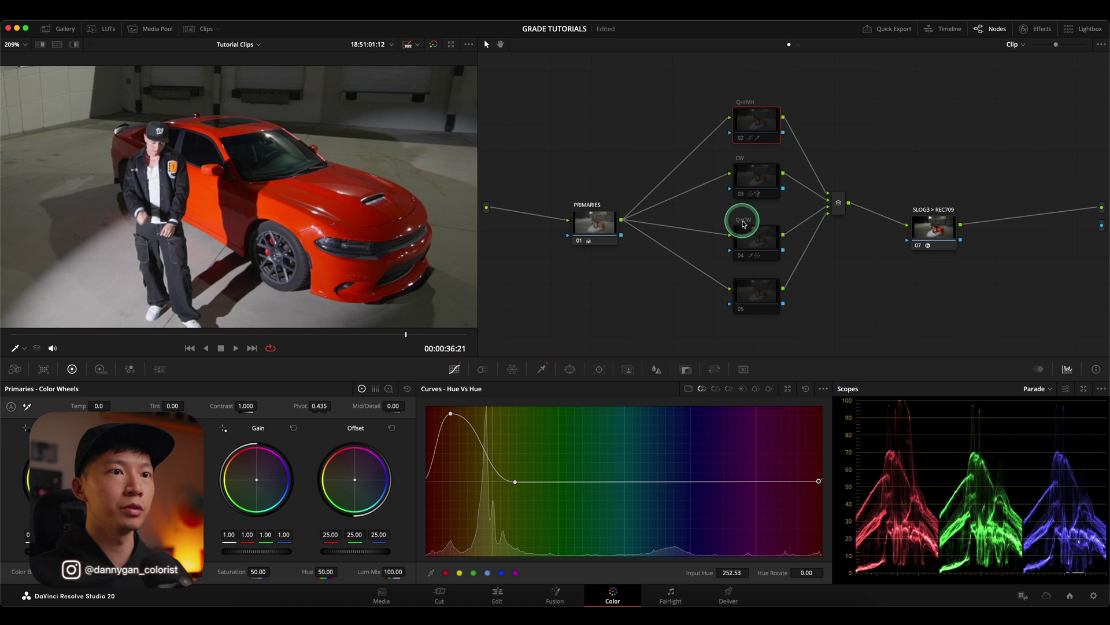
key(ctrl+d)
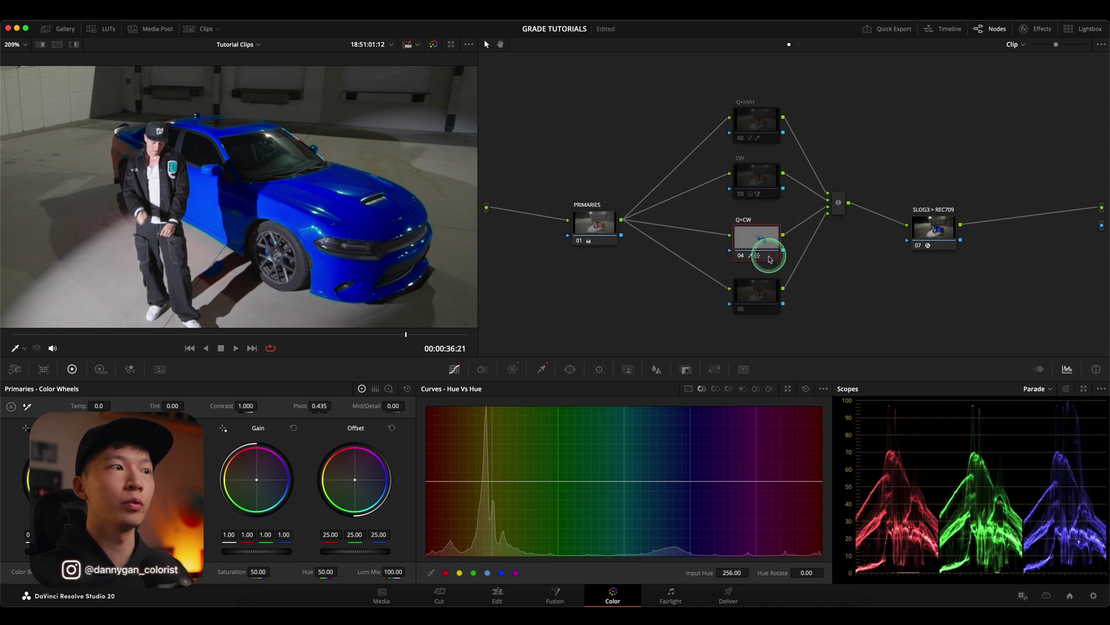
scroll(350, 199, up, 2)
scroll(368, 212, up, 2)
key(shift+h)
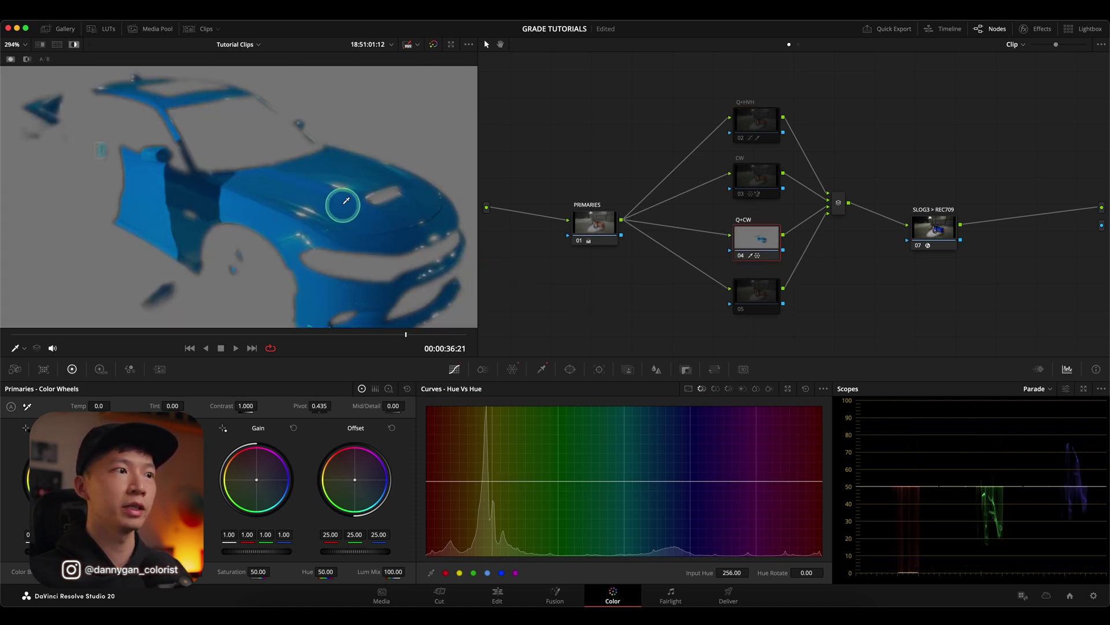
scroll(343, 199, down, 2)
key(shift+h)
scroll(334, 208, down, 2)
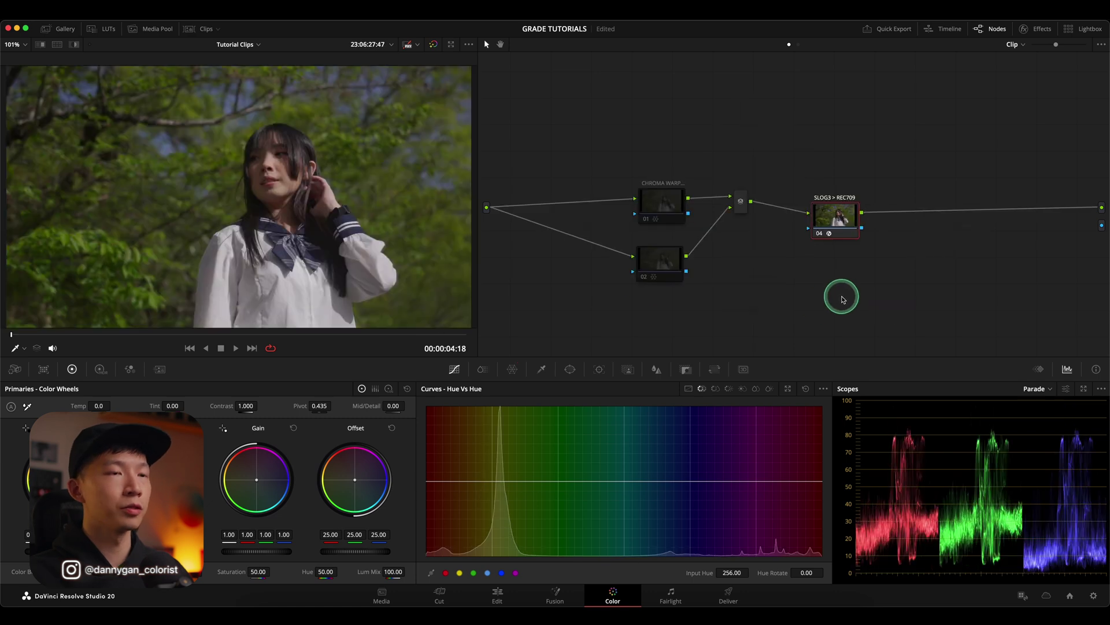
- Select the portrait's first node, show its Chroma Warp, and play the clip
click(667, 203)
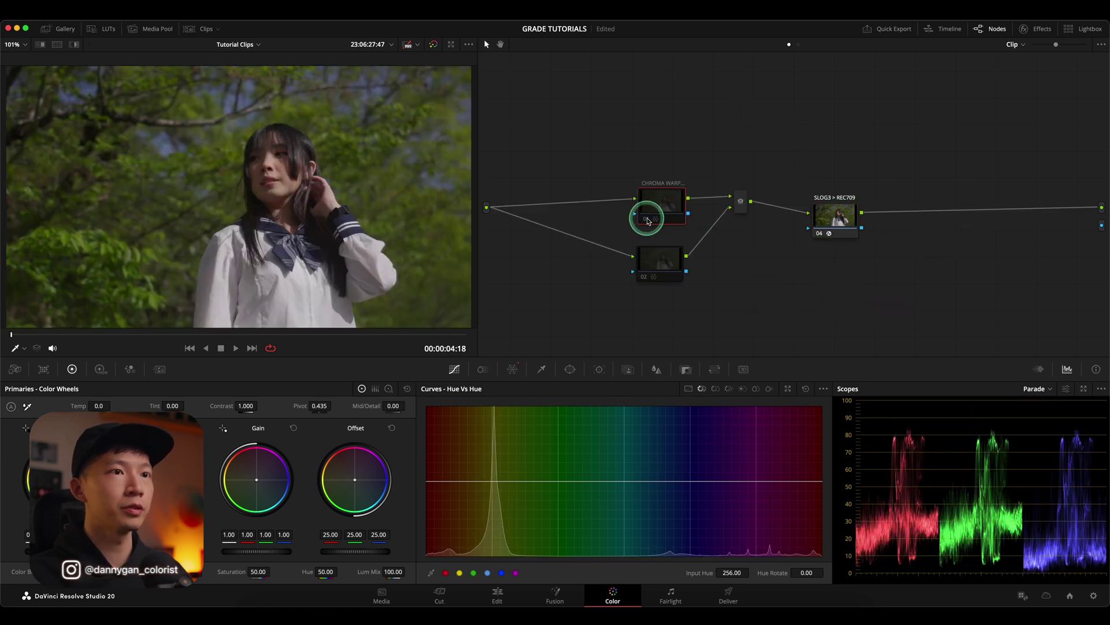
click(516, 368)
click(653, 223)
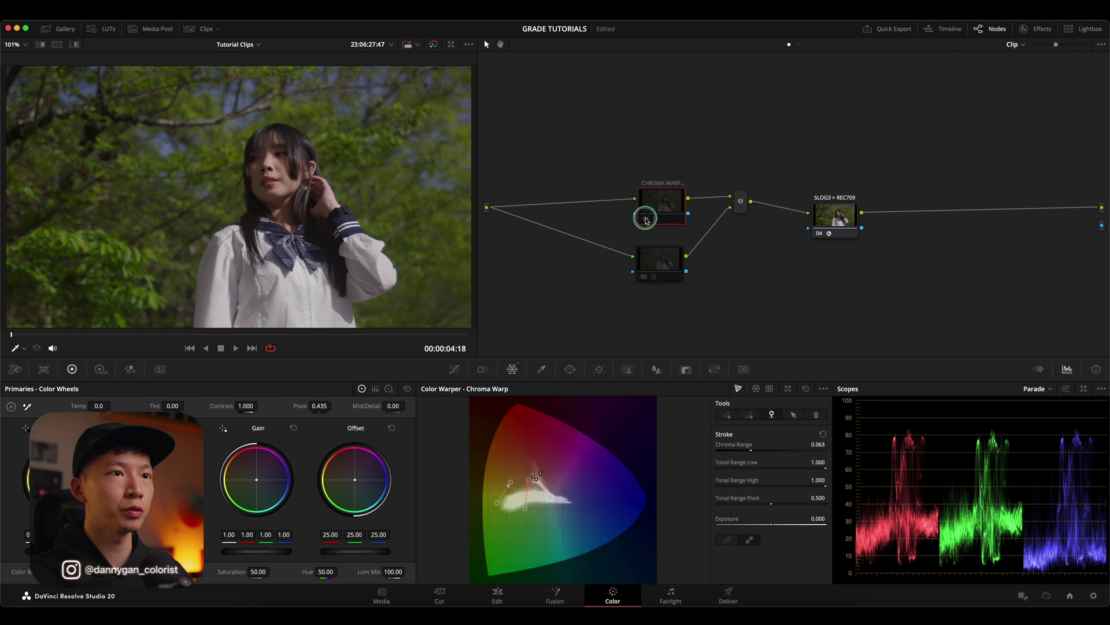
scroll(309, 186, down, 2)
scroll(304, 187, up, 1)
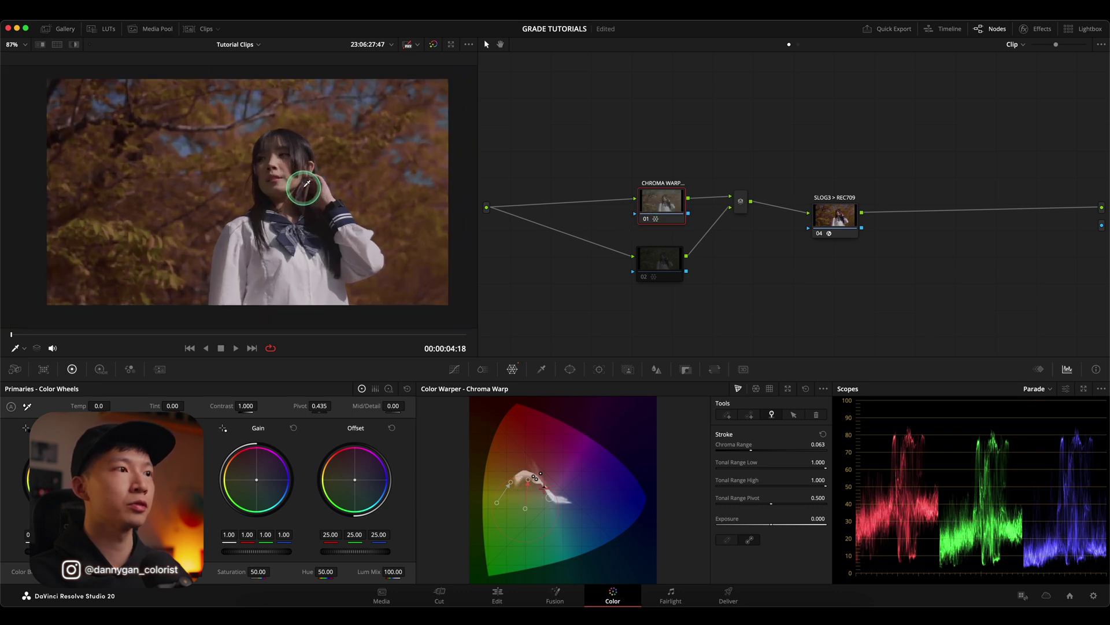
scroll(302, 188, up, 3)
key(space)
scroll(333, 186, down, 3)
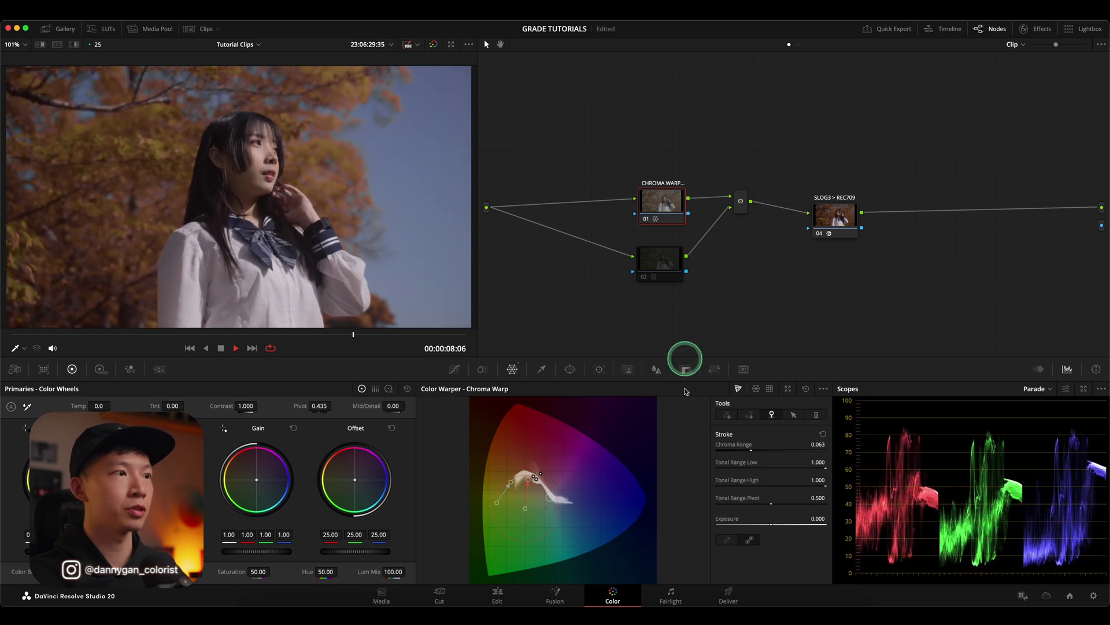
key(space)
- Float and redock Chroma Warp, compare with the ungraded original, then replay at full frame
click(787, 388)
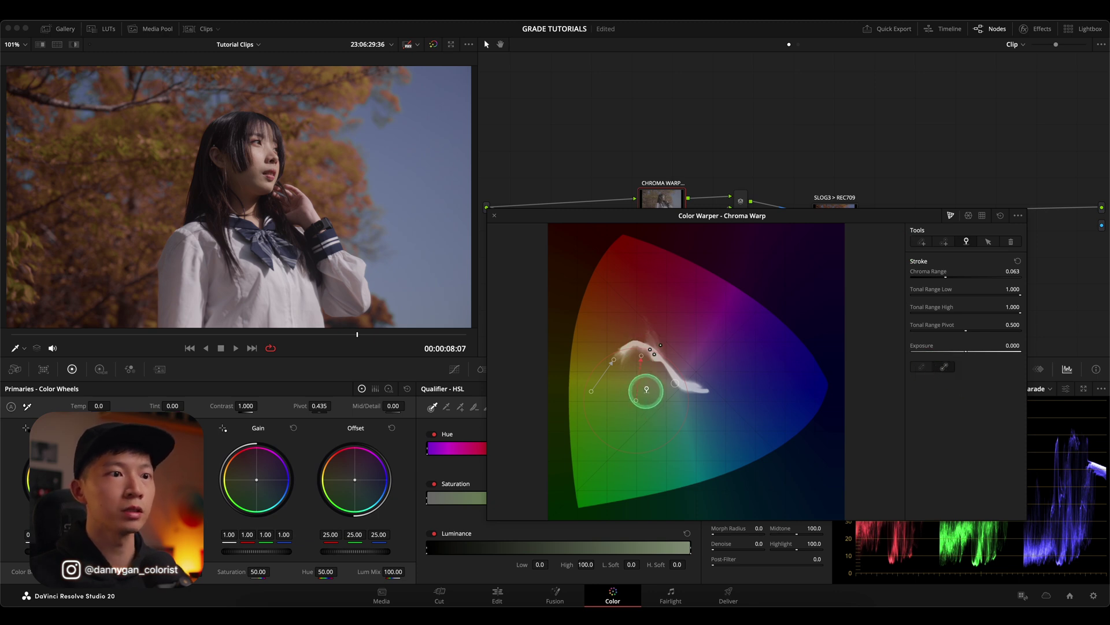
click(494, 216)
key(space)
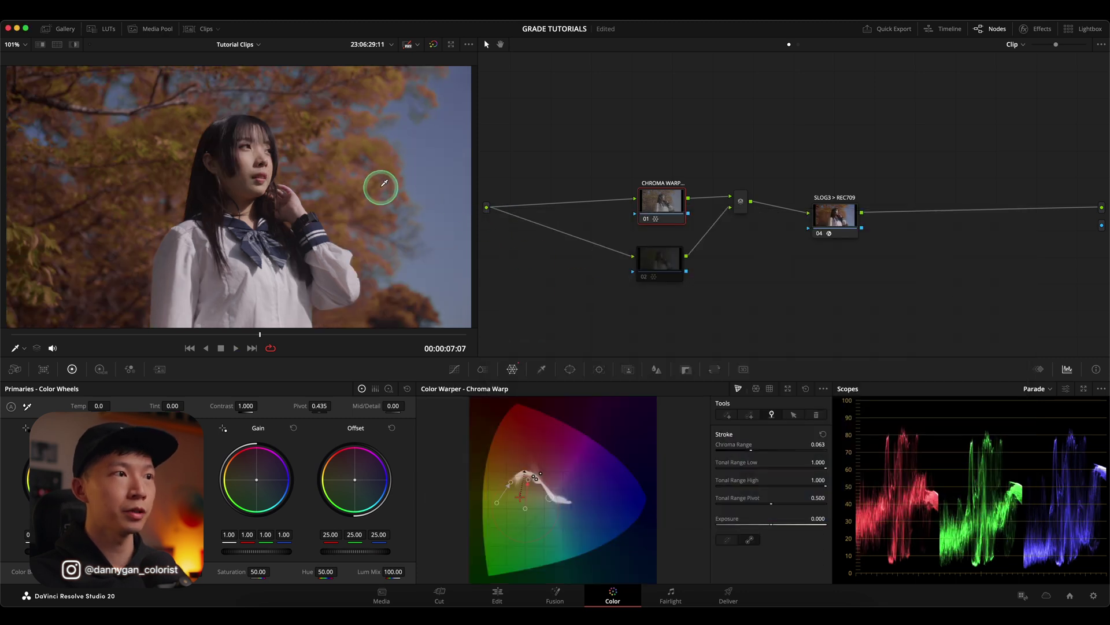
click(648, 219)
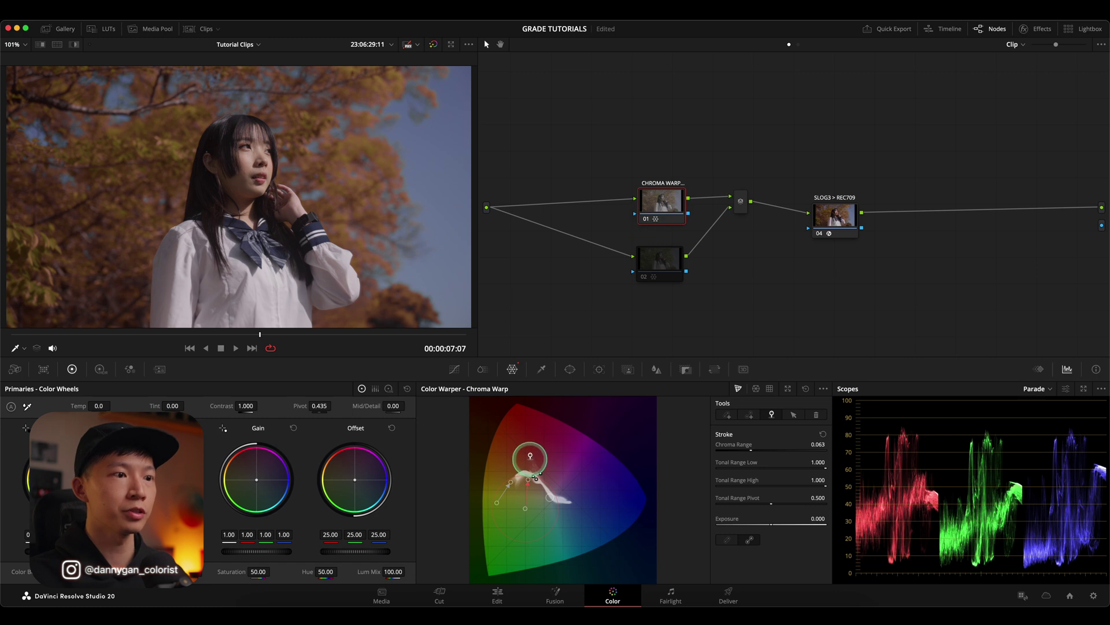
scroll(354, 278, up, 2)
scroll(350, 266, up, 2)
scroll(351, 256, up, 2)
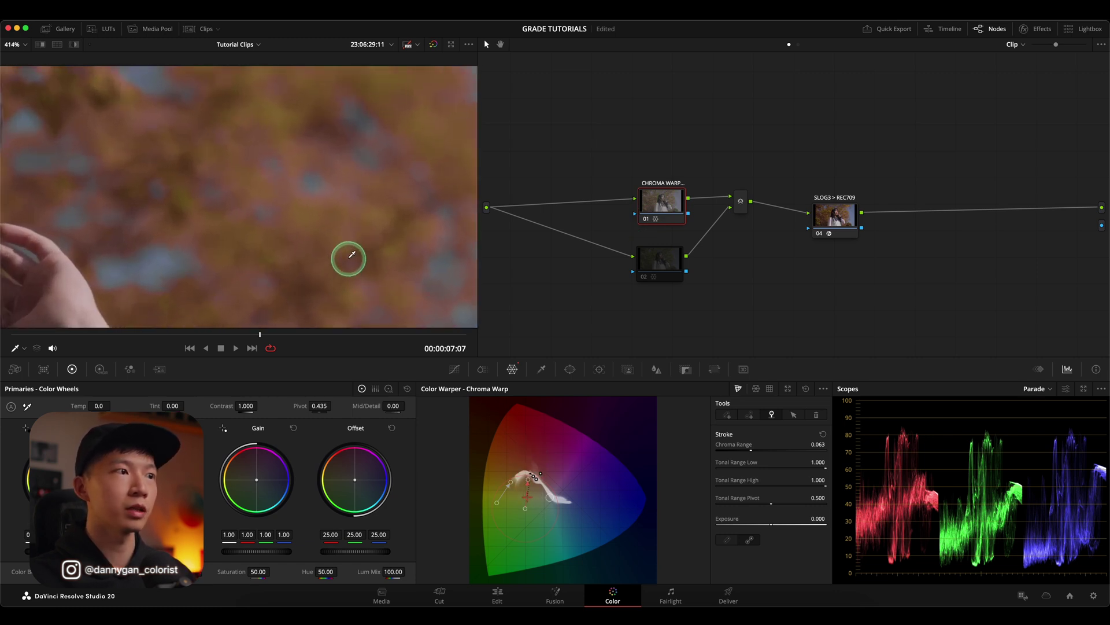
key(shift+z)
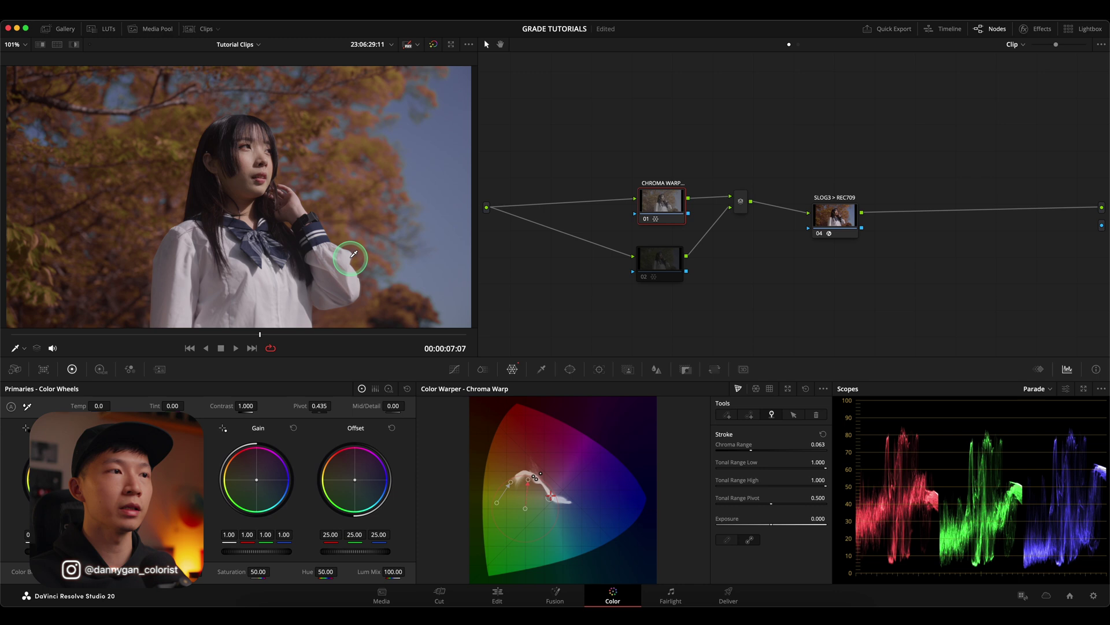
key(space)
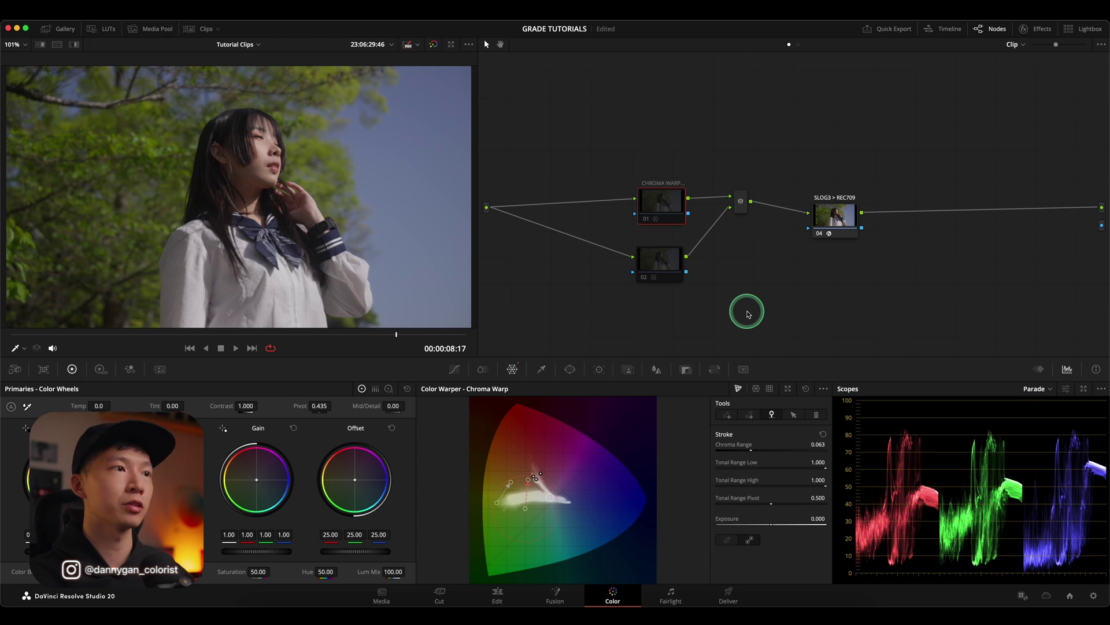
- Jump to node 02 and reset its grade, flattening the sky and foliage
key(shift+apostrophe)
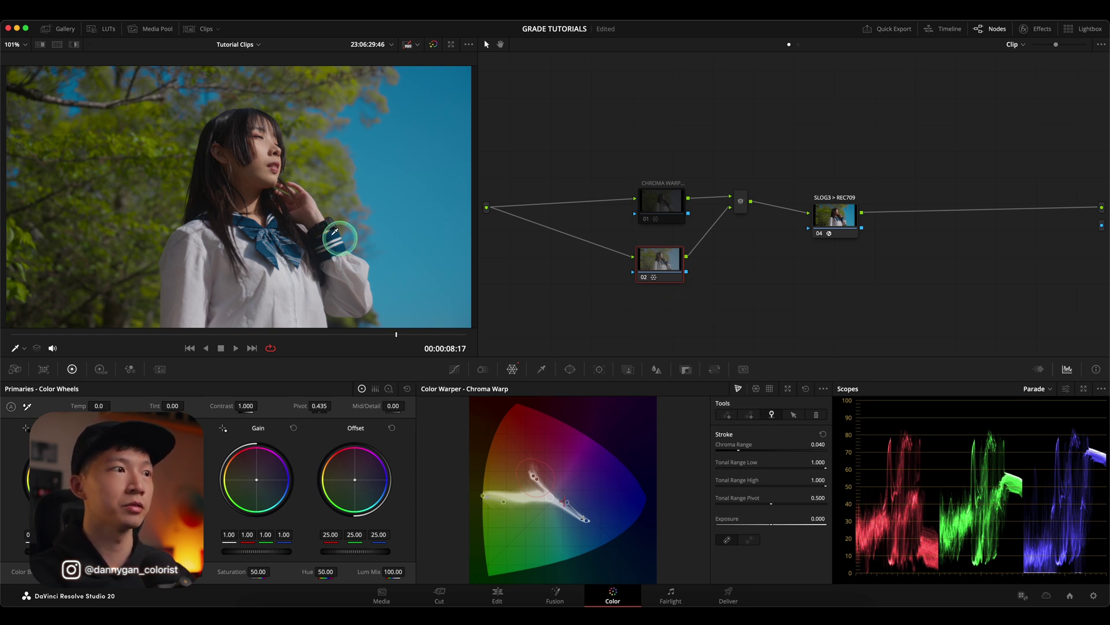
scroll(339, 238, down, 1)
key(ctrl+d)
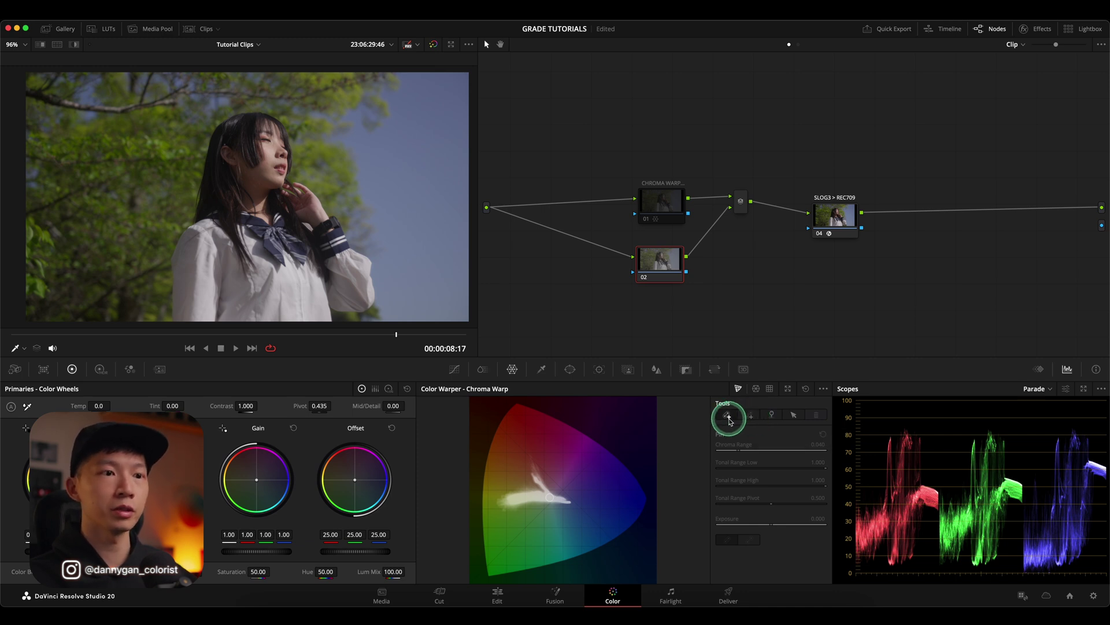
- Switch Chroma Warp to pin mode, sample a foliage colour, and compare node 02 on and off
click(729, 420)
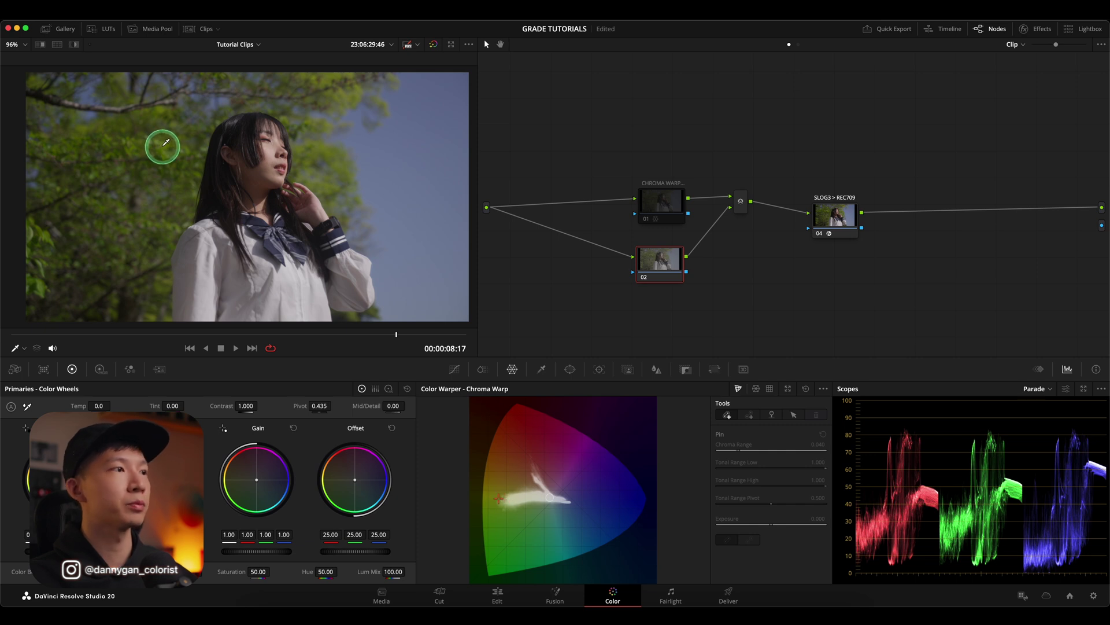
click(164, 143)
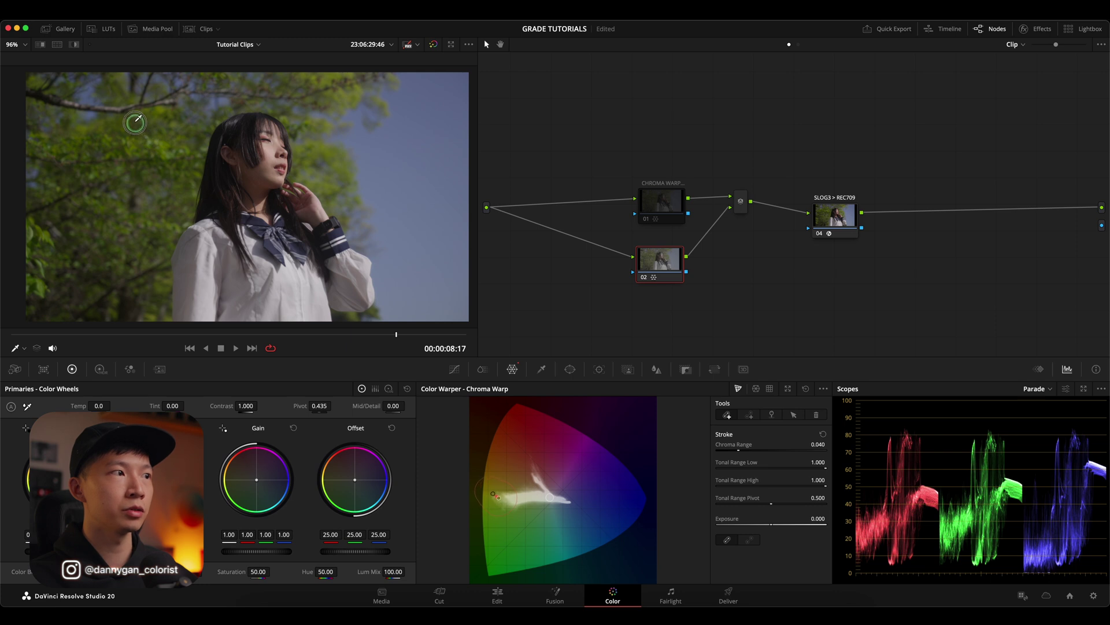
click(646, 283)
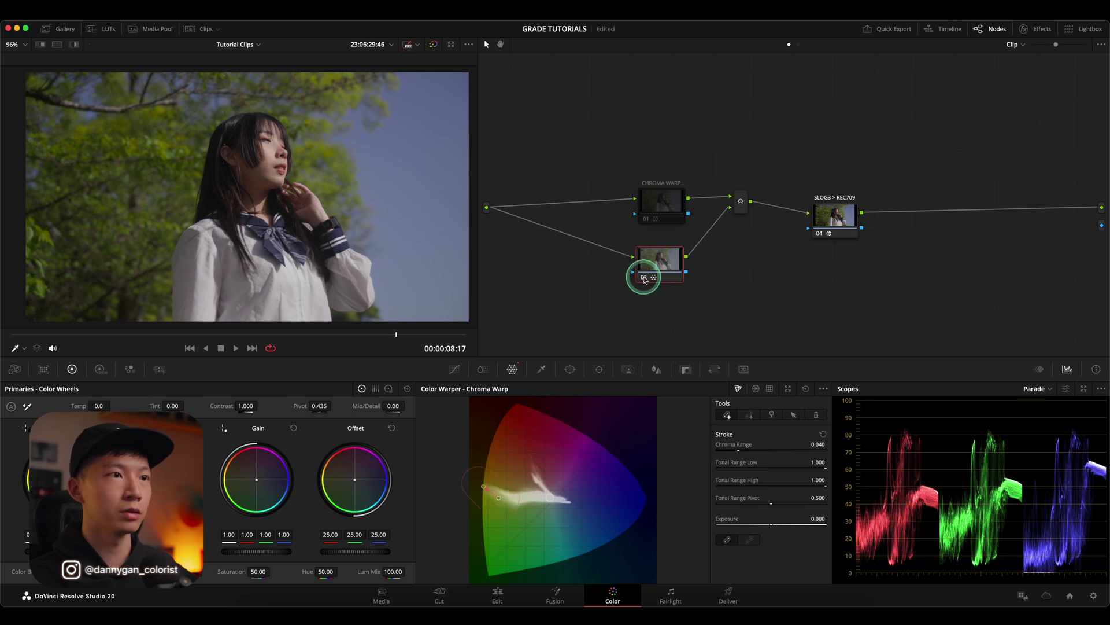
click(644, 279)
click(645, 280)
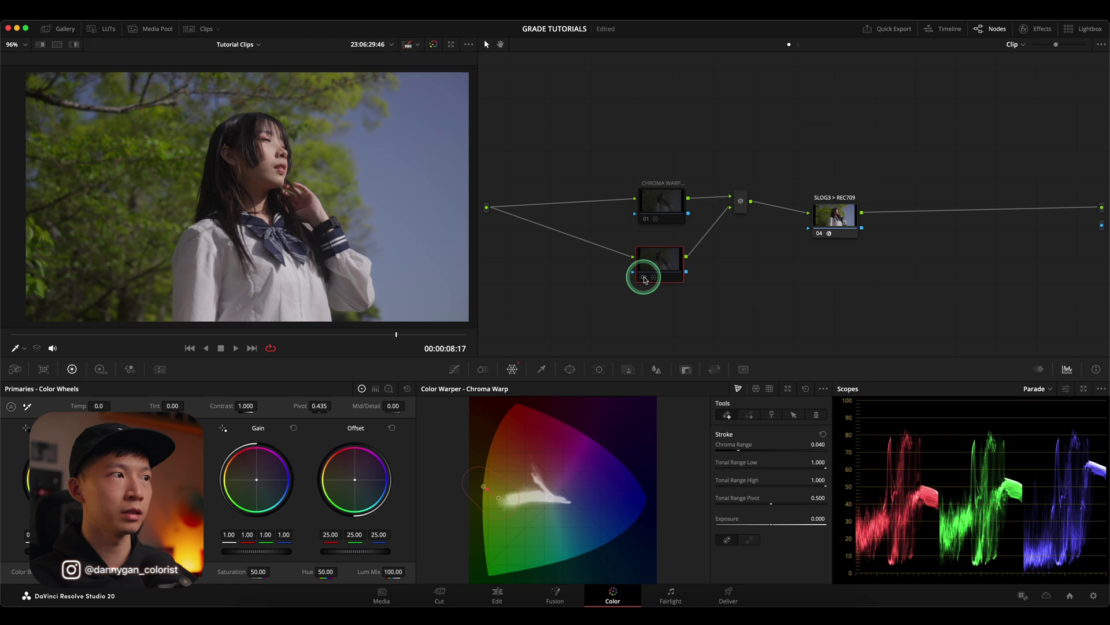
click(645, 280)
click(644, 279)
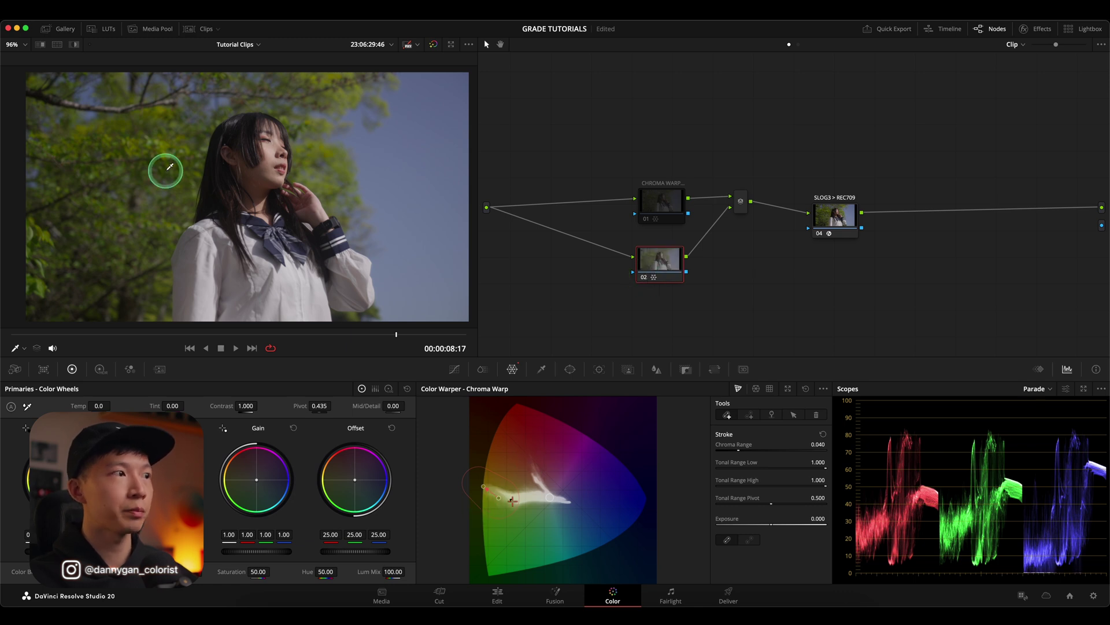
- Push the foliage greens toward yellow, then compare node 02 with and without it
drag(387, 339, 171, 339)
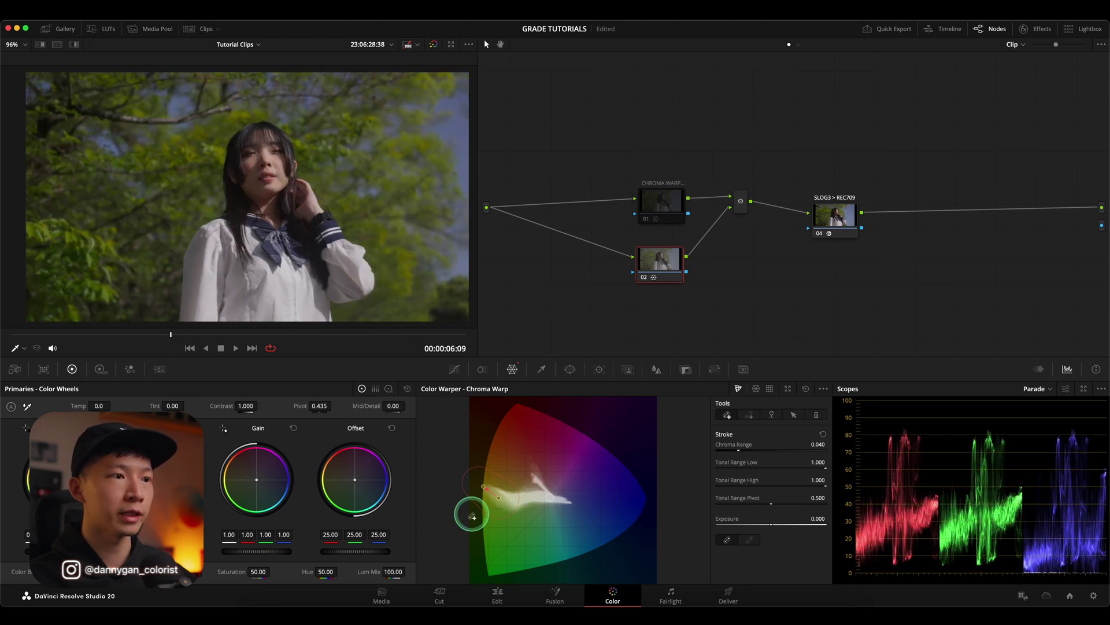
drag(500, 499, 504, 503)
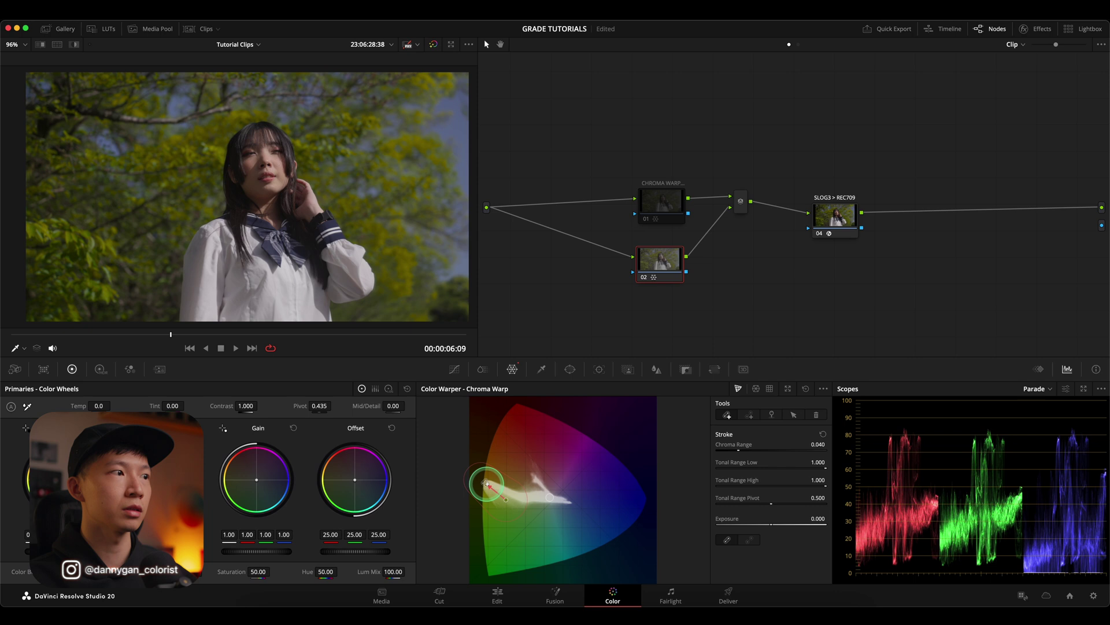
click(645, 278)
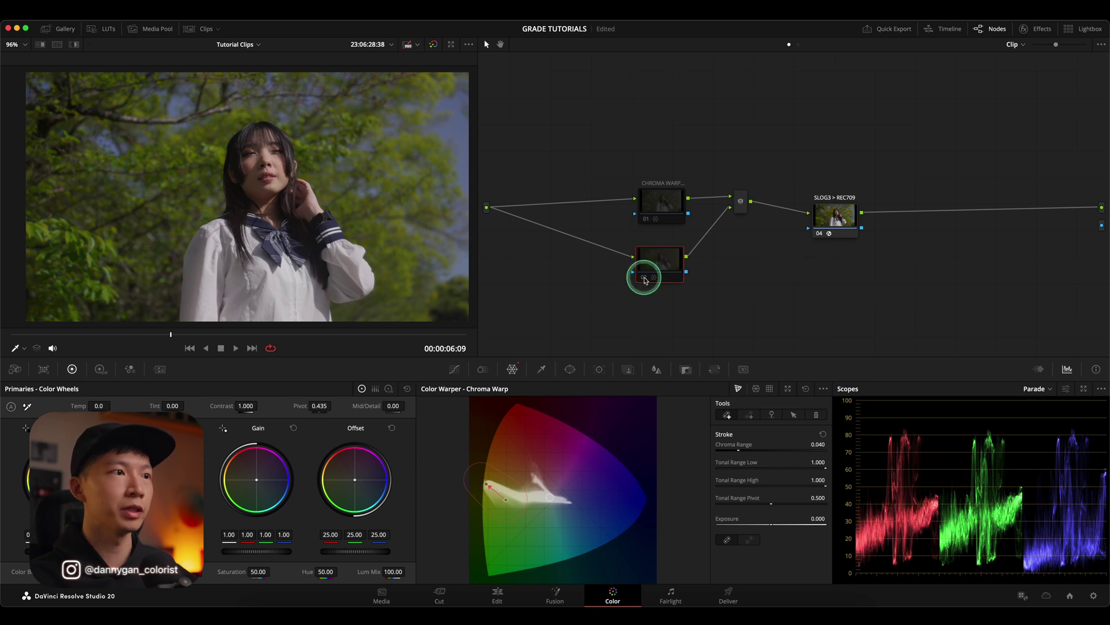
click(644, 277)
click(644, 277)
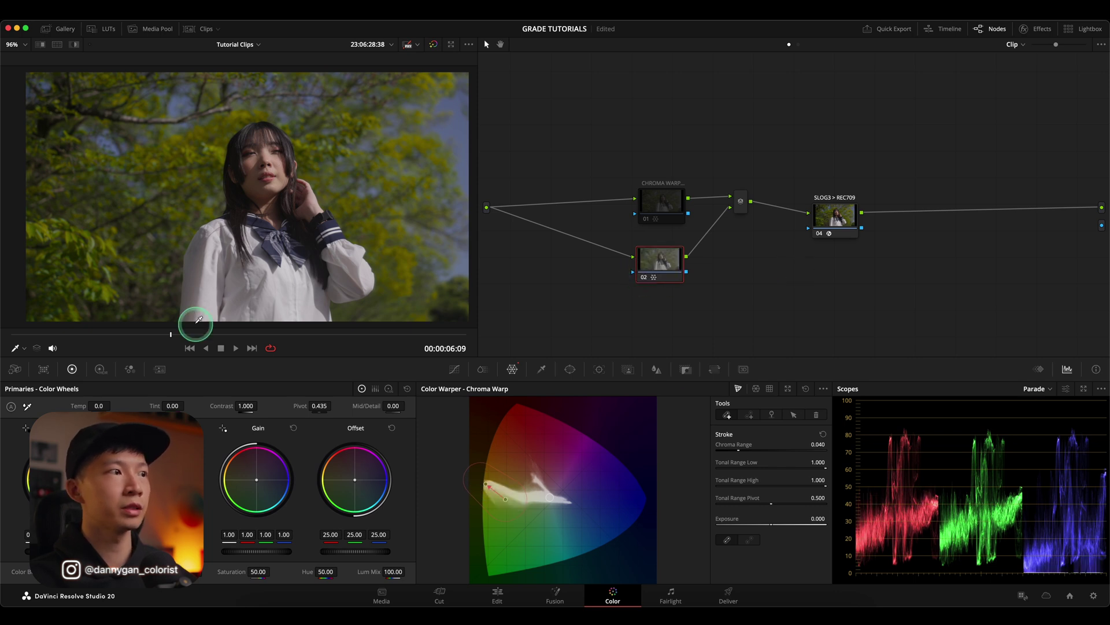
mouse_move(199, 320)
mouse_down()
mouse_move(186, 335)
mouse_move(413, 352)
mouse_up()
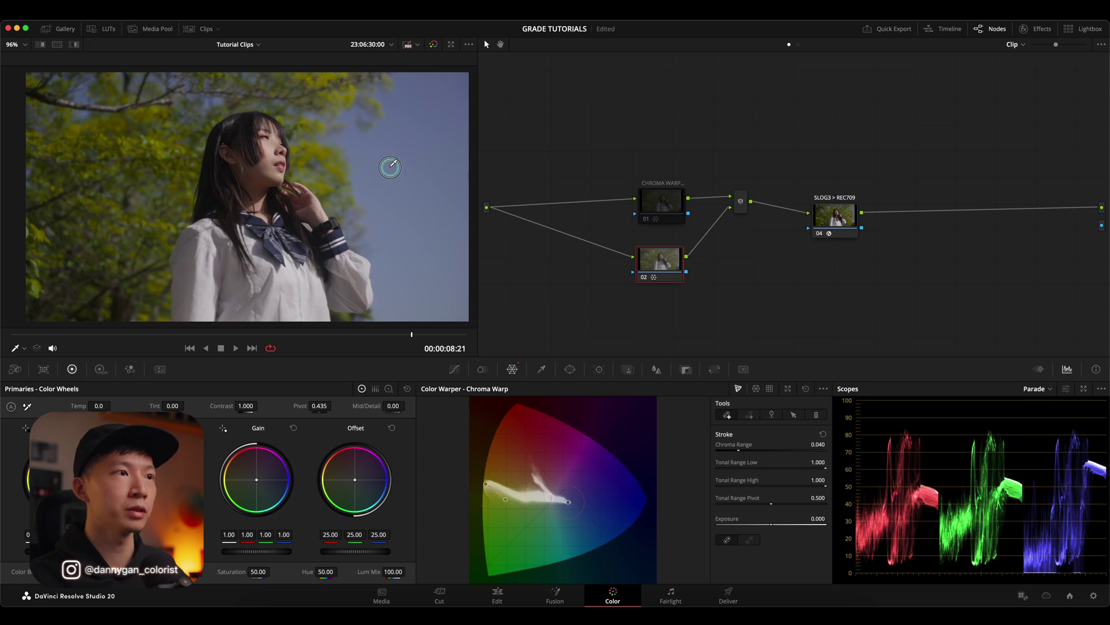
- Draw a sky warp stroke toward blue, then ease it back toward teal
drag(391, 167, 441, 211)
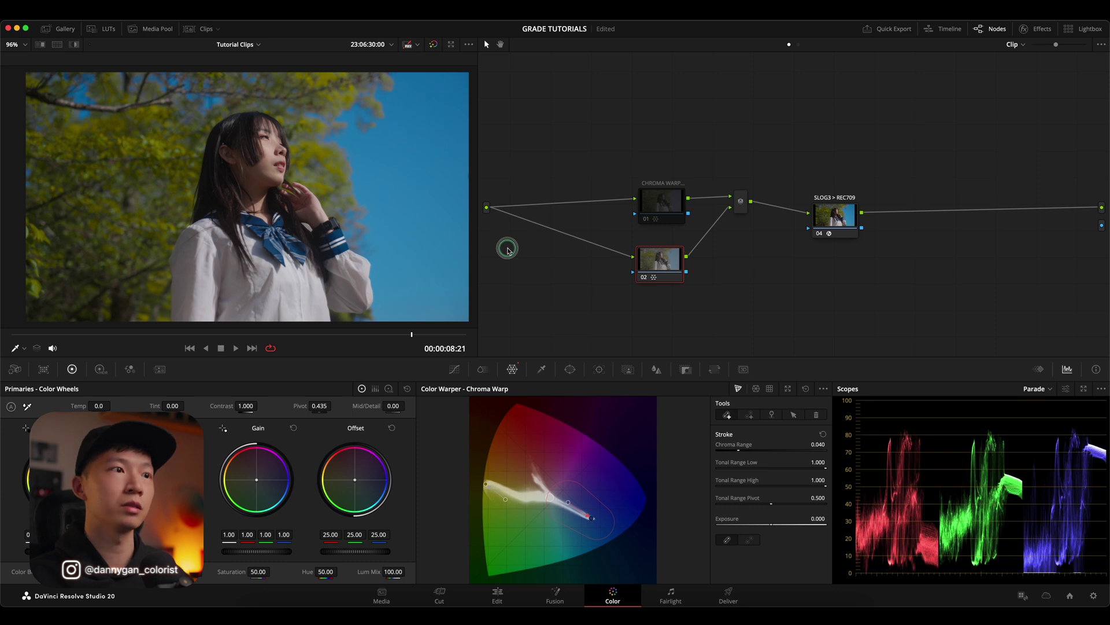
mouse_move(506, 246)
mouse_down()
mouse_move(461, 215)
mouse_move(400, 259)
mouse_move(411, 336)
mouse_up()
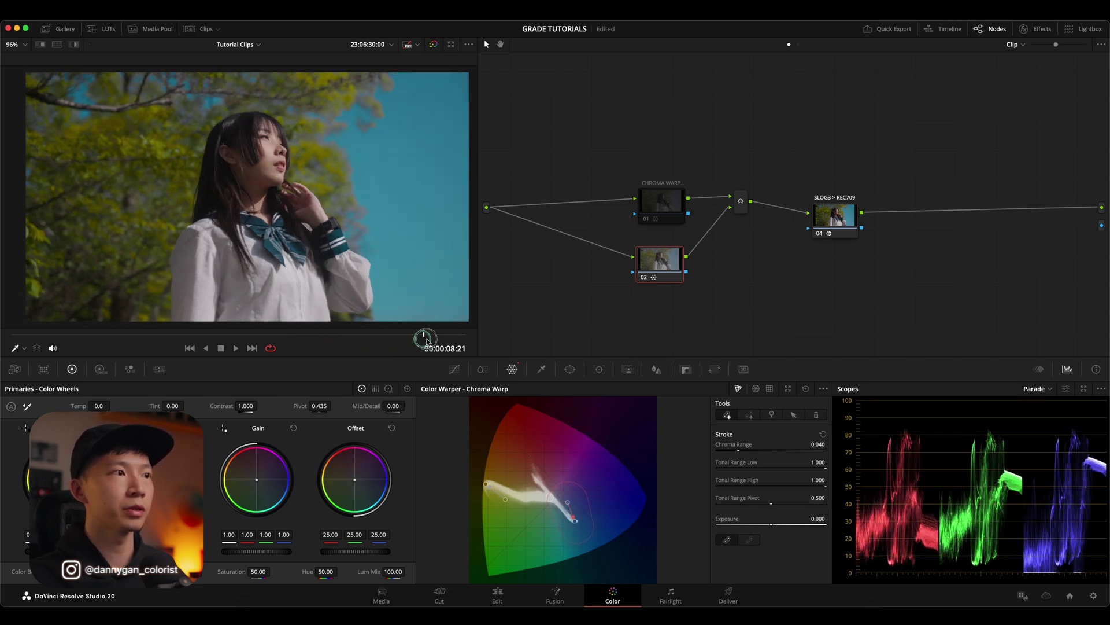
drag(413, 336, 443, 335)
- Compare node 02 on and off, then darken the sky stroke's exposure to about -0.29
click(647, 284)
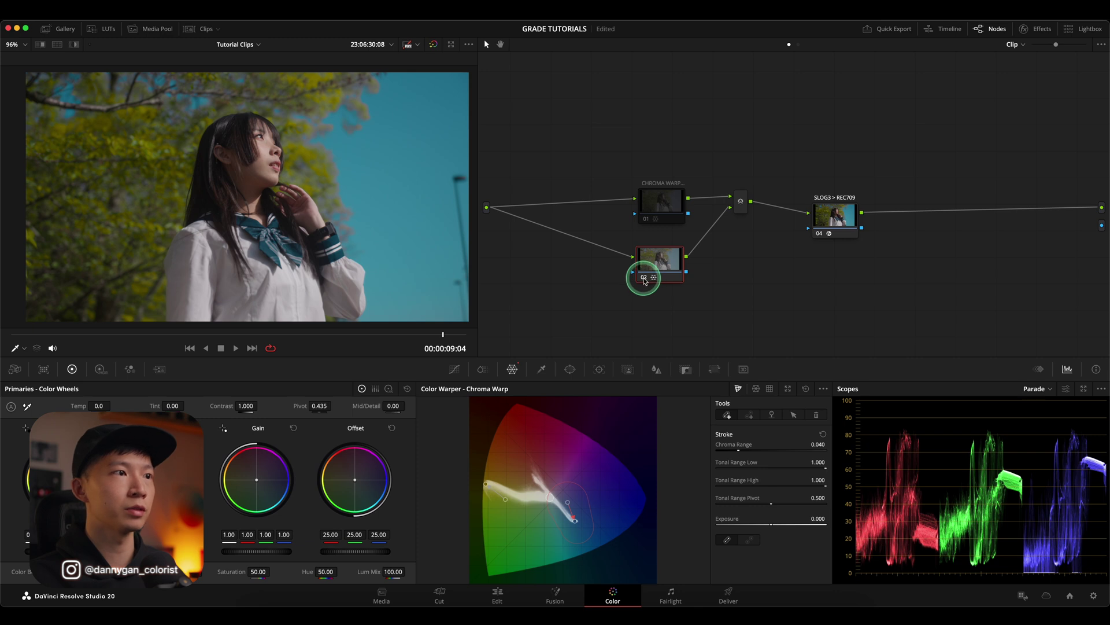
click(645, 278)
click(645, 279)
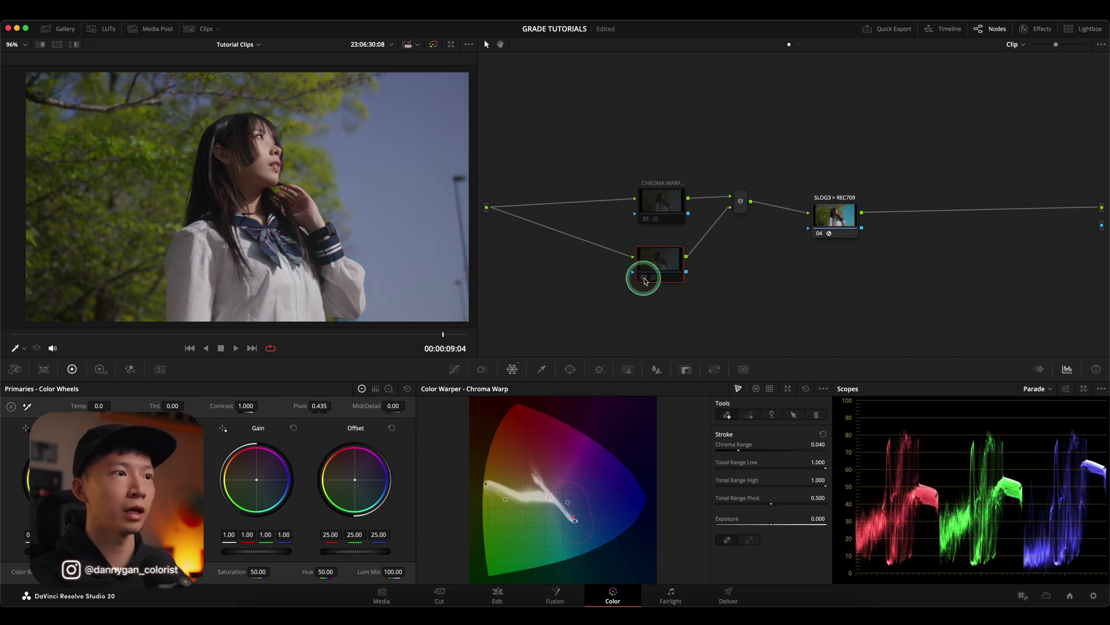
click(644, 279)
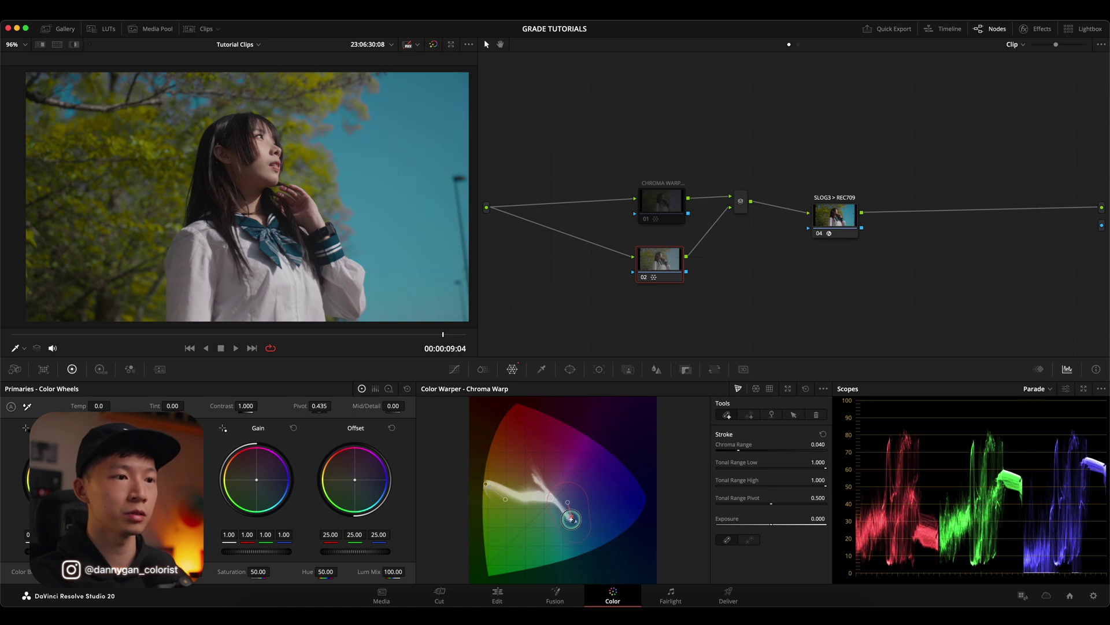
drag(571, 518, 568, 511)
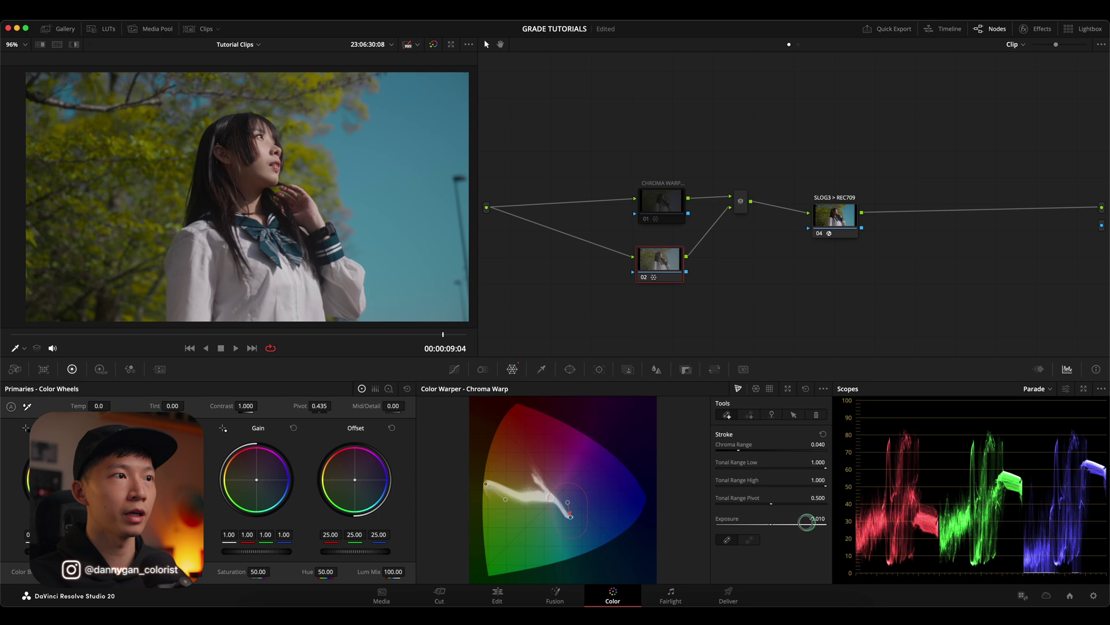
drag(807, 522, 641, 530)
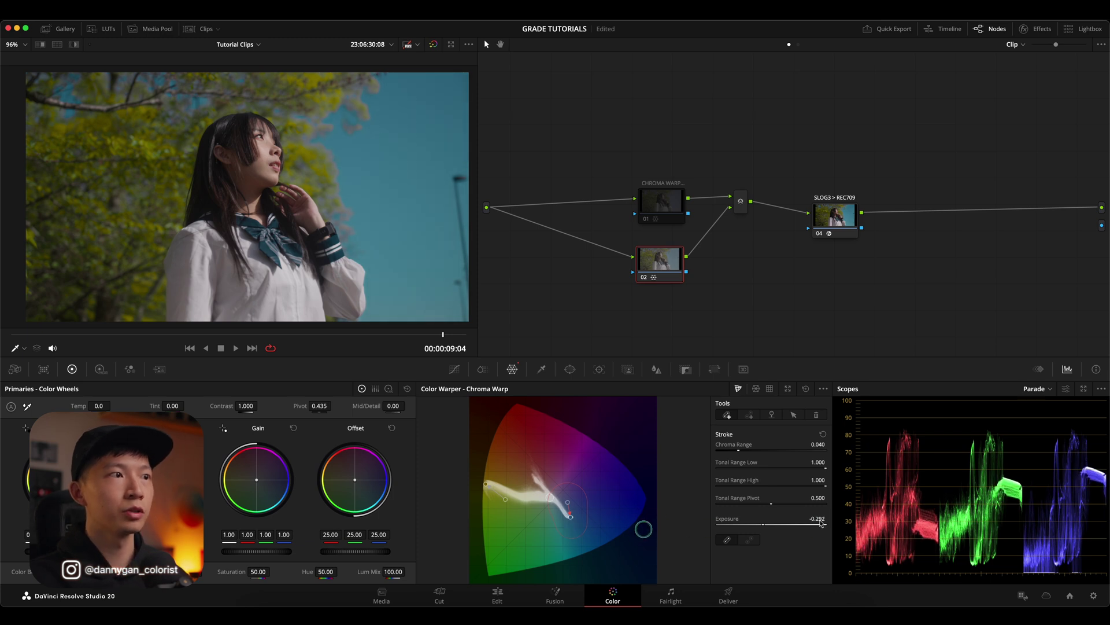
click(454, 369)
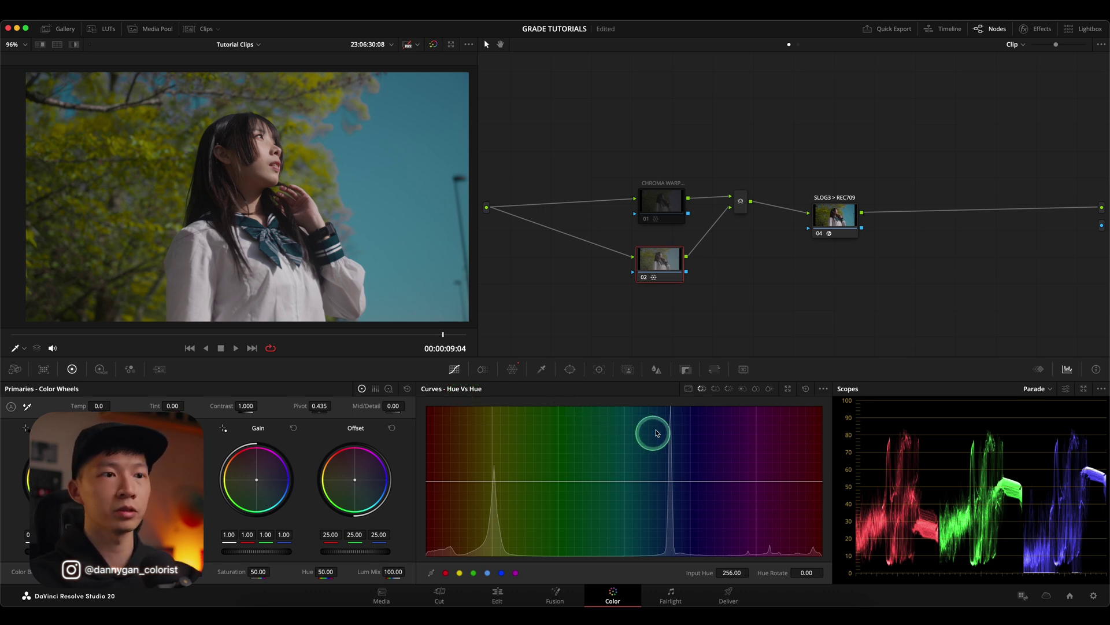
click(716, 390)
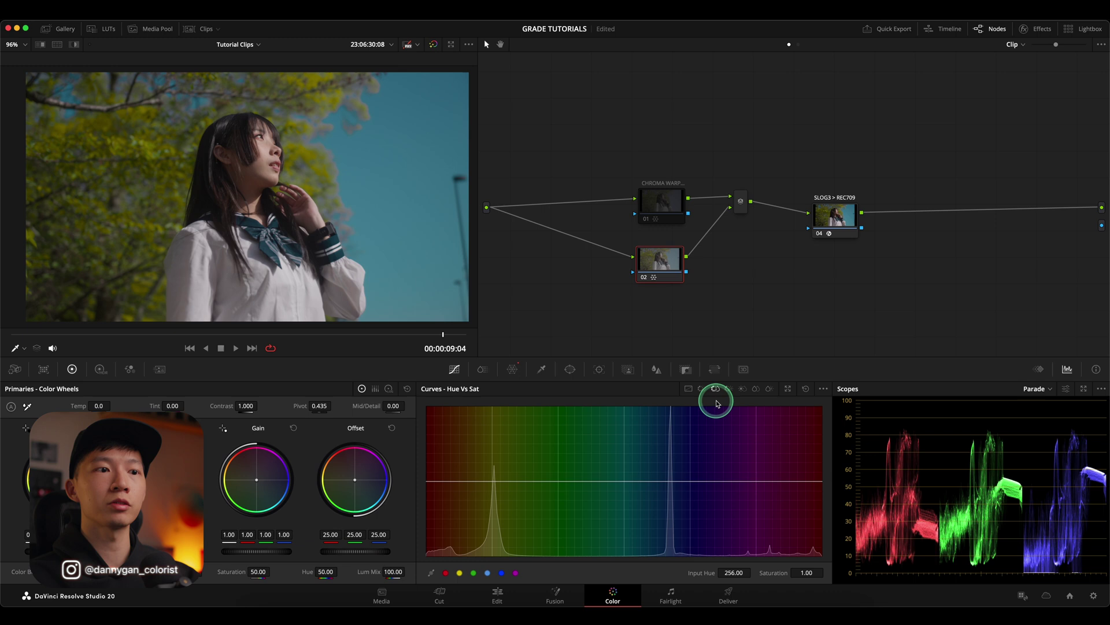
click(730, 390)
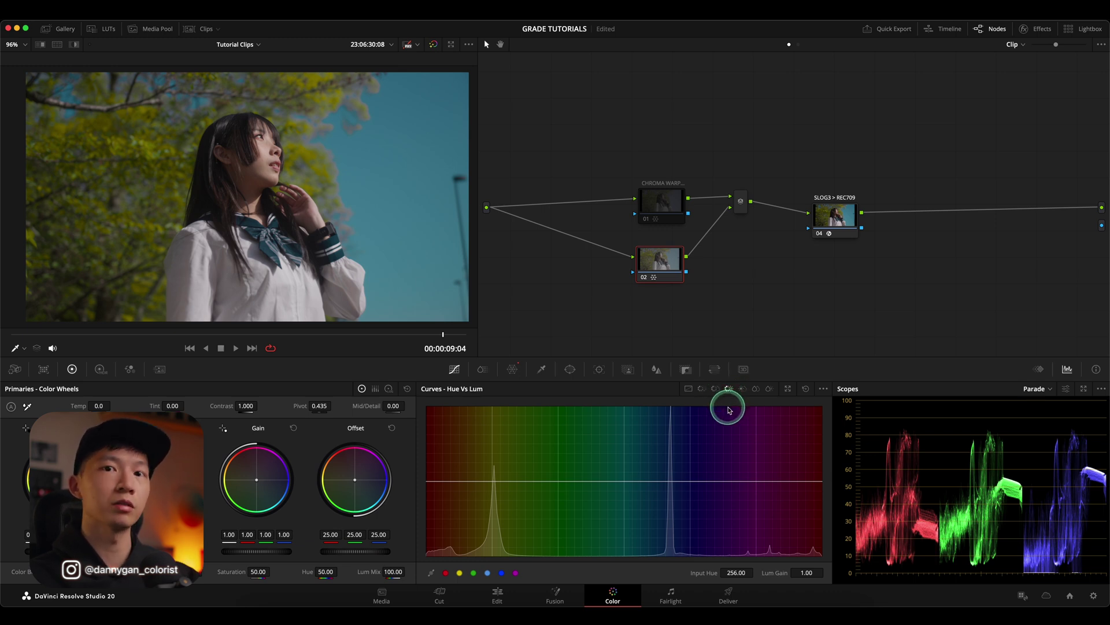
click(512, 368)
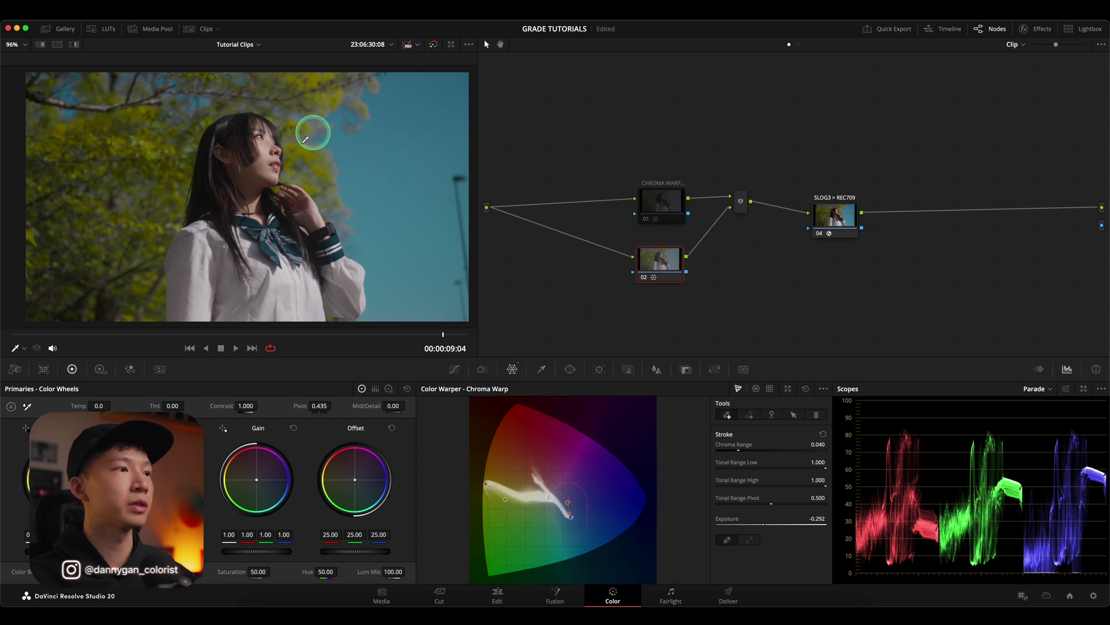
- Scrub back to a frame showing the face and sample its skin tone
click(347, 343)
drag(348, 341, 327, 343)
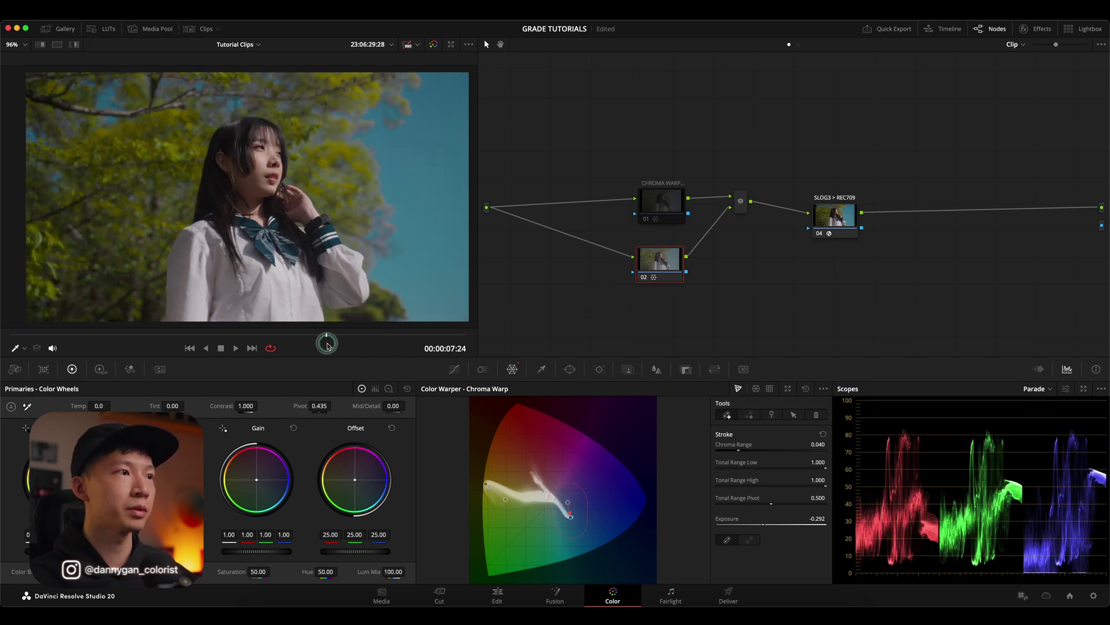
click(266, 160)
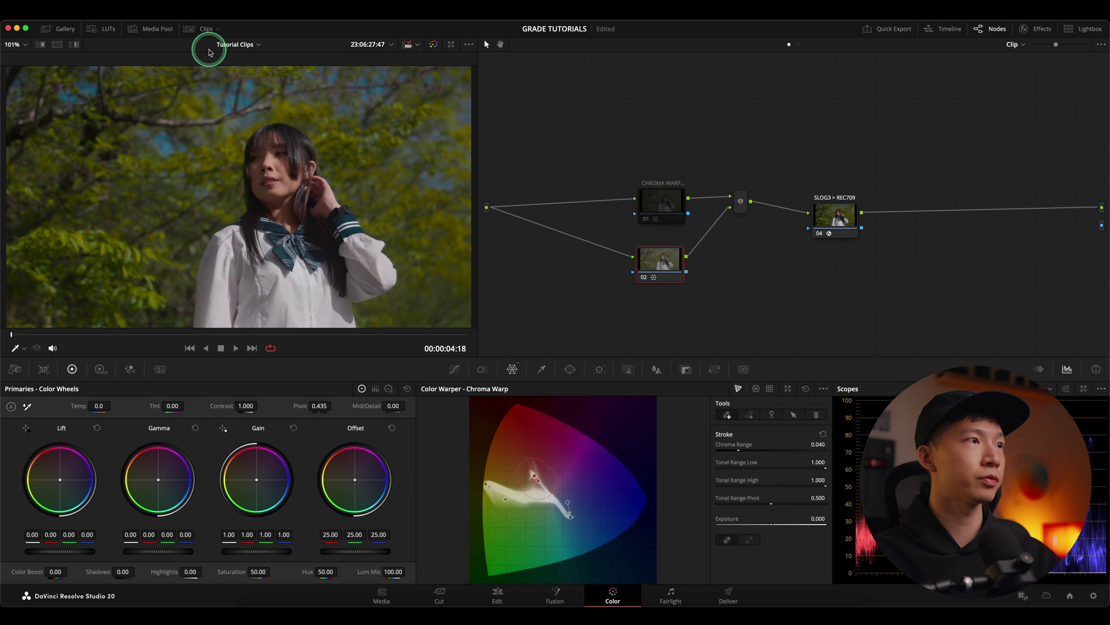
- Show the Clips strip, scrub to the sky-filled frame at 00:00:08:11, and sample the sky
click(200, 31)
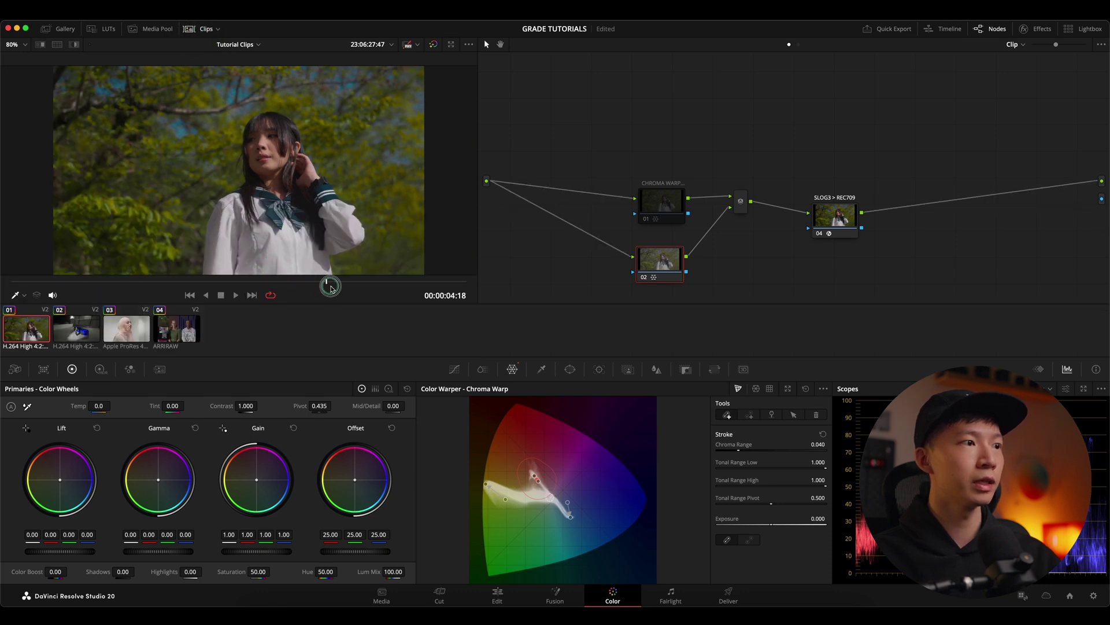
drag(330, 283, 373, 283)
click(203, 31)
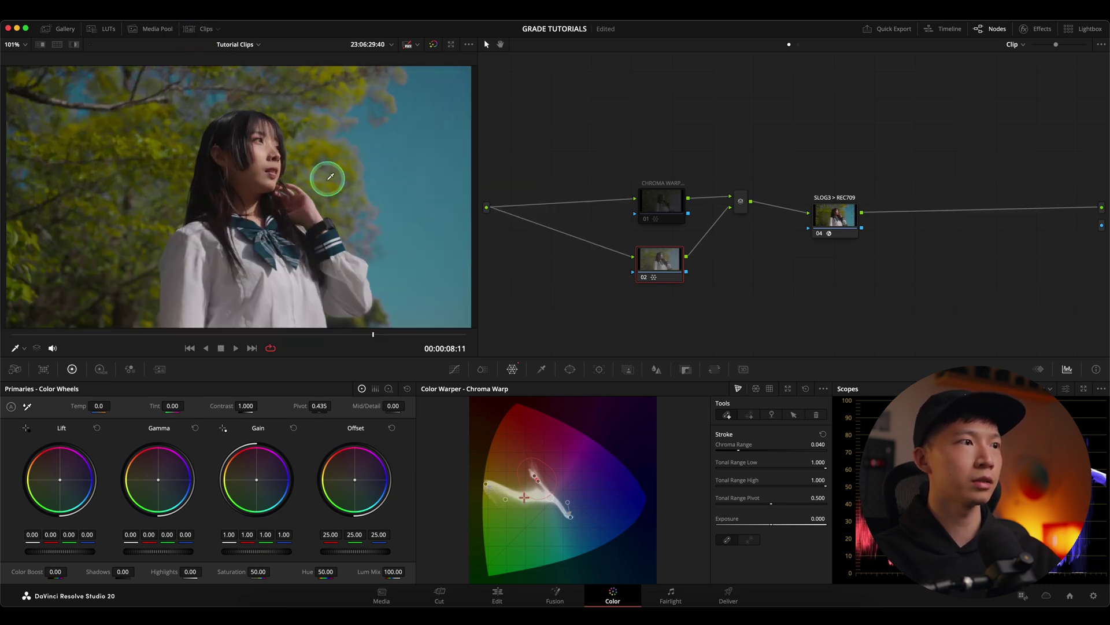